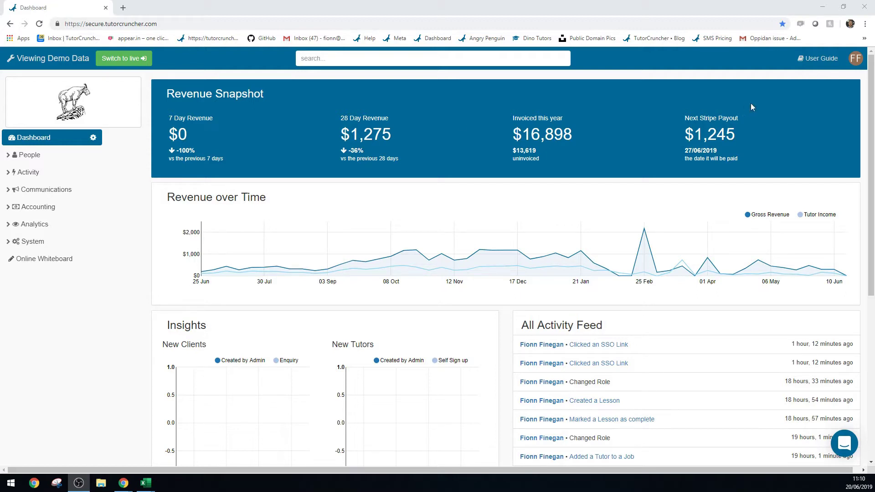
Step: View the branch and role options in the account menu, leaving the demo data and Administrator role selected
{"action": "left_click", "coordinate": [855, 63]}
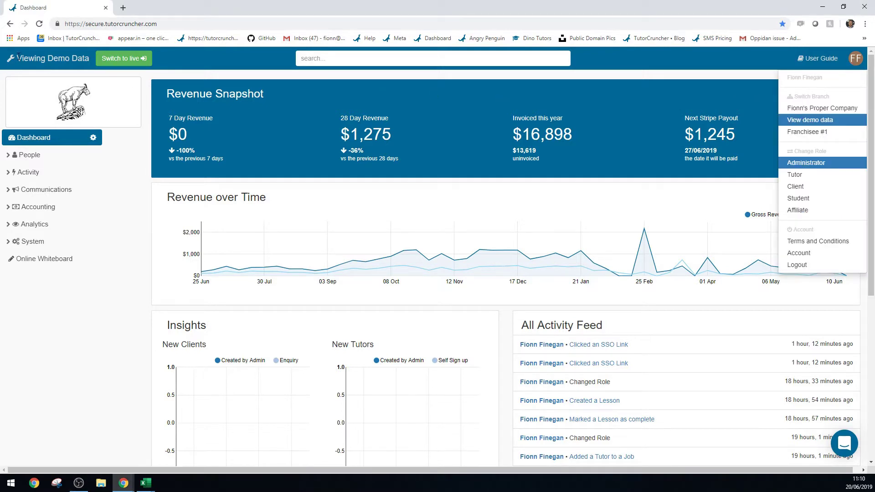
{"action": "left_click", "coordinate": [91, 58]}
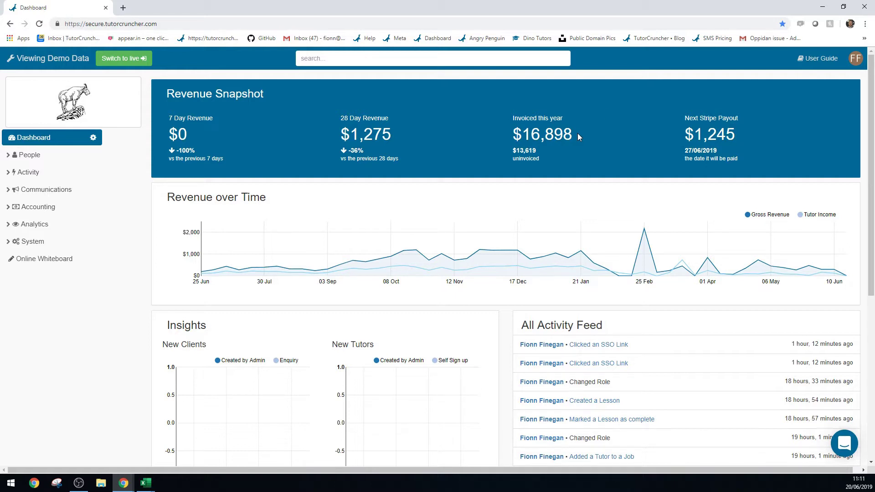
{"action": "left_click", "coordinate": [855, 64]}
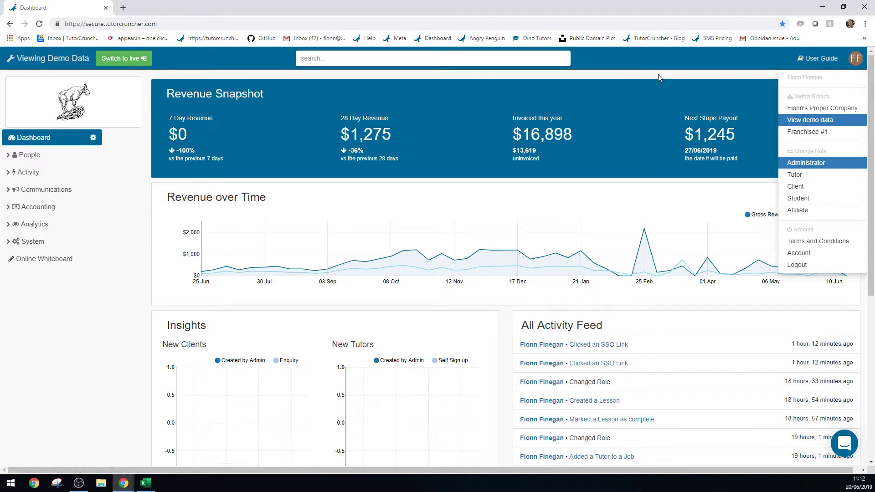
{"action": "left_click", "coordinate": [604, 81]}
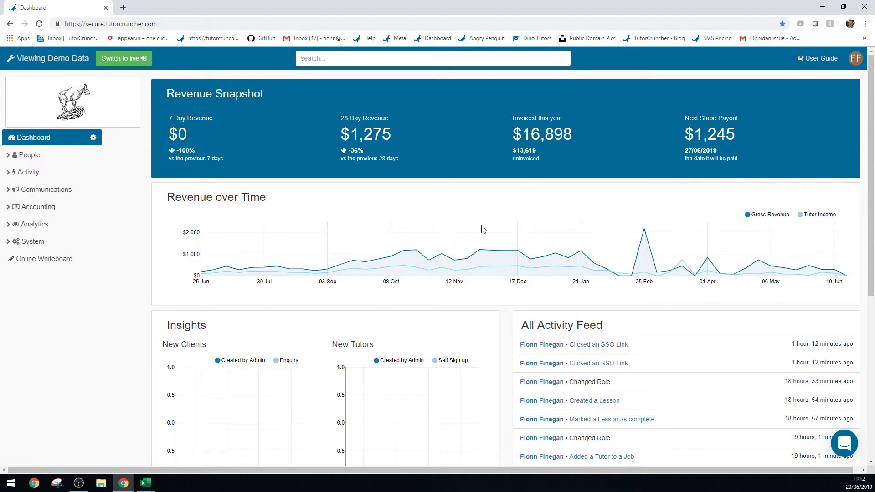
Step: Examine the dashboard's revenue chart, Insights graphs and All Activity Feed
{"action": "scroll", "coordinate": [503, 213], "scroll_direction": "down", "scroll_amount": 1}
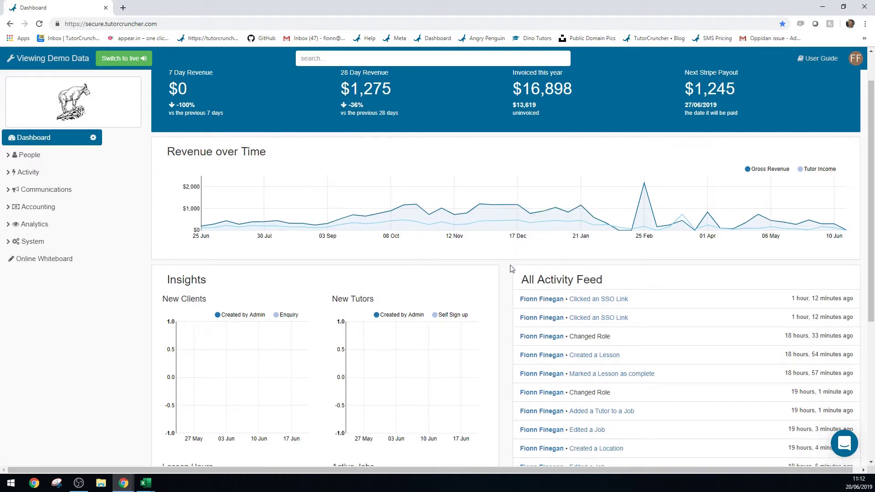
{"action": "scroll", "coordinate": [511, 269], "scroll_direction": "down", "scroll_amount": 2}
{"action": "scroll", "coordinate": [511, 268], "scroll_direction": "down", "scroll_amount": 1}
{"action": "scroll", "coordinate": [501, 251], "scroll_direction": "down", "scroll_amount": 2}
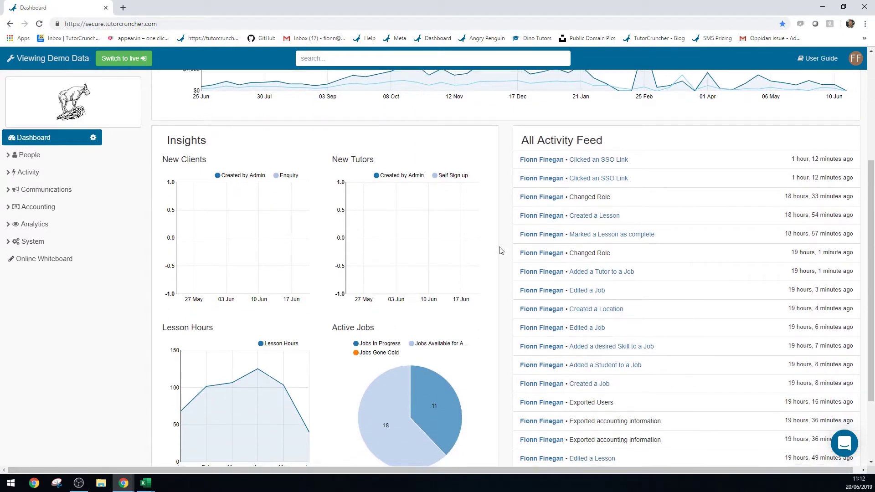
{"action": "scroll", "coordinate": [489, 334], "scroll_direction": "up", "scroll_amount": 6}
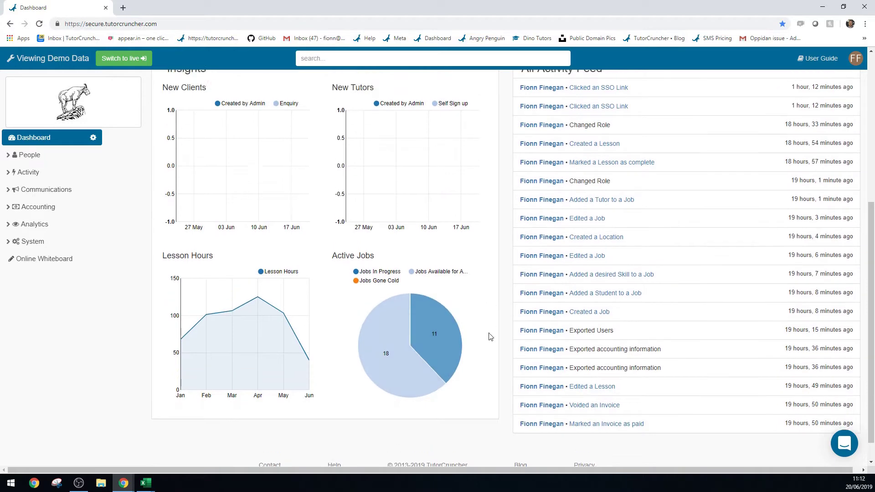
{"action": "scroll", "coordinate": [491, 330], "scroll_direction": "down", "scroll_amount": 3}
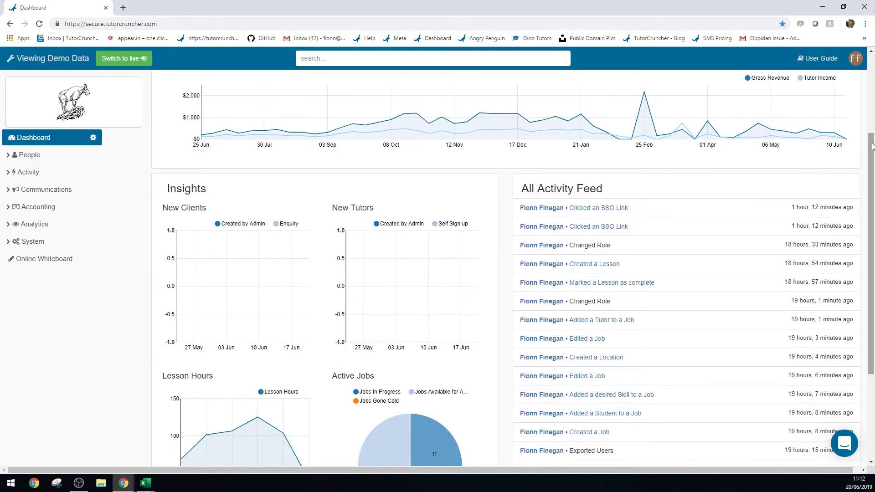
{"action": "left_click_drag", "start_coordinate": [872, 146], "coordinate": [872, 167]}
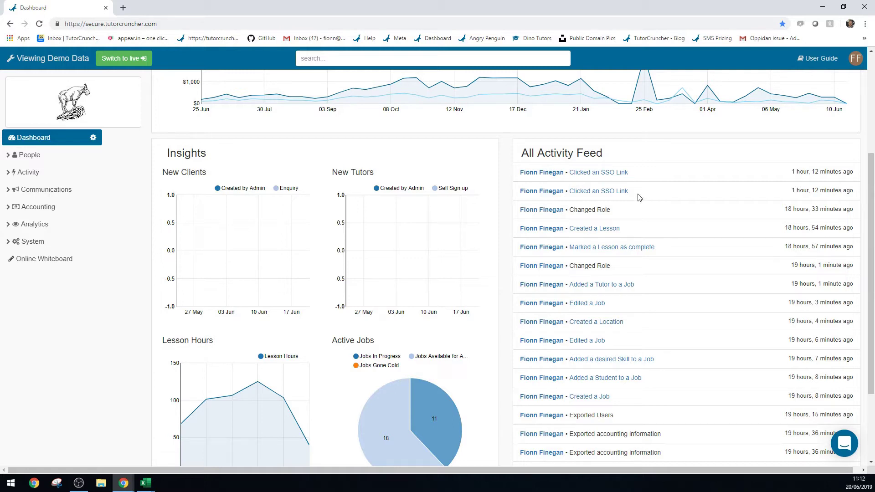
{"action": "scroll", "coordinate": [667, 259], "scroll_direction": "down", "scroll_amount": 1}
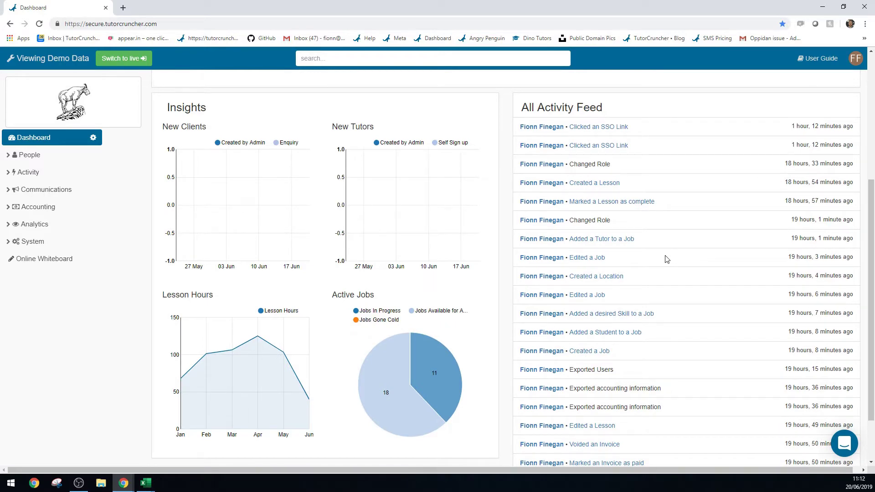
{"action": "scroll", "coordinate": [667, 259], "scroll_direction": "up", "scroll_amount": 5}
{"action": "scroll", "coordinate": [61, 169], "scroll_direction": "down", "scroll_amount": 1}
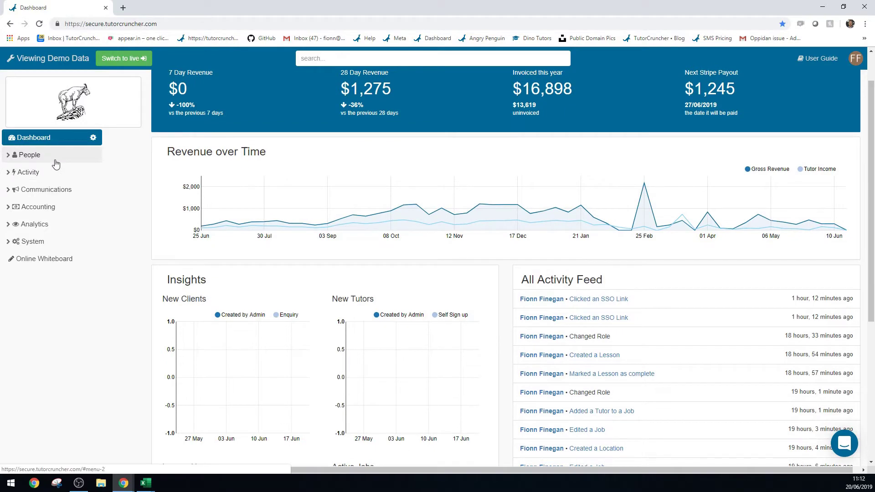
Step: Show the pending tutors in the Tutors list, opening the new tutor form and returning to the list
{"action": "left_click", "coordinate": [55, 161]}
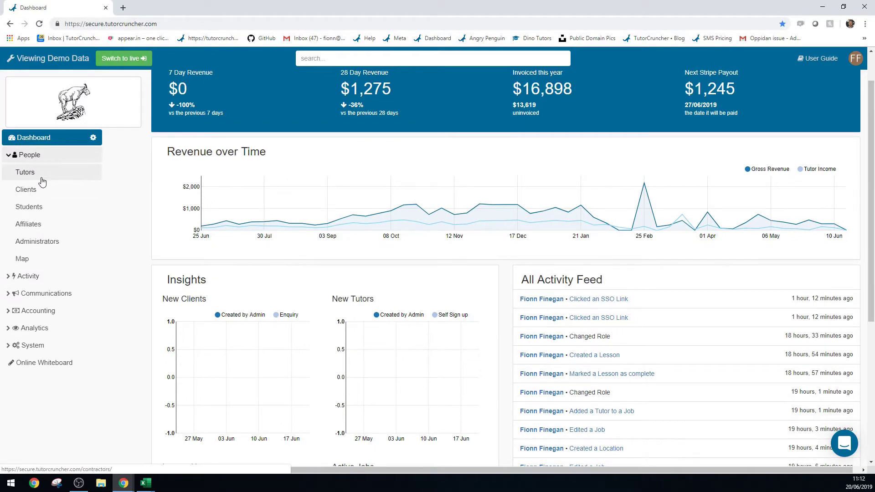
{"action": "left_click", "coordinate": [41, 179]}
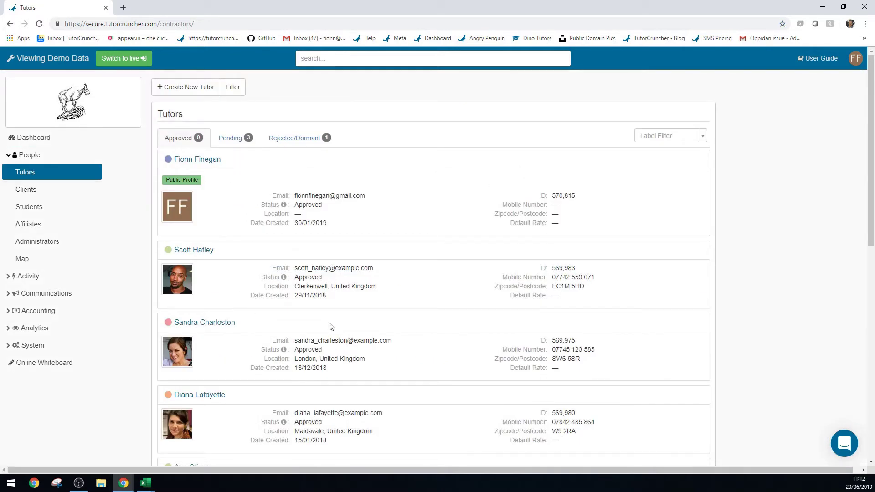
{"action": "left_click", "coordinate": [236, 142]}
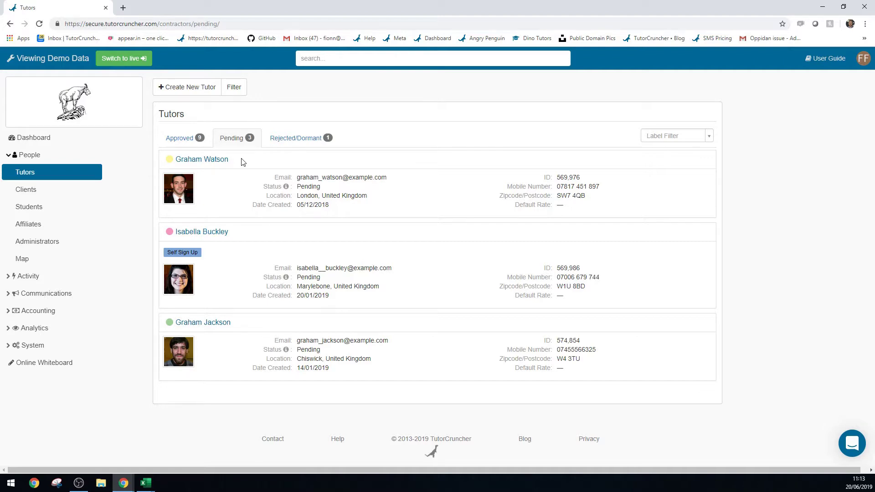
{"action": "left_click", "coordinate": [194, 91]}
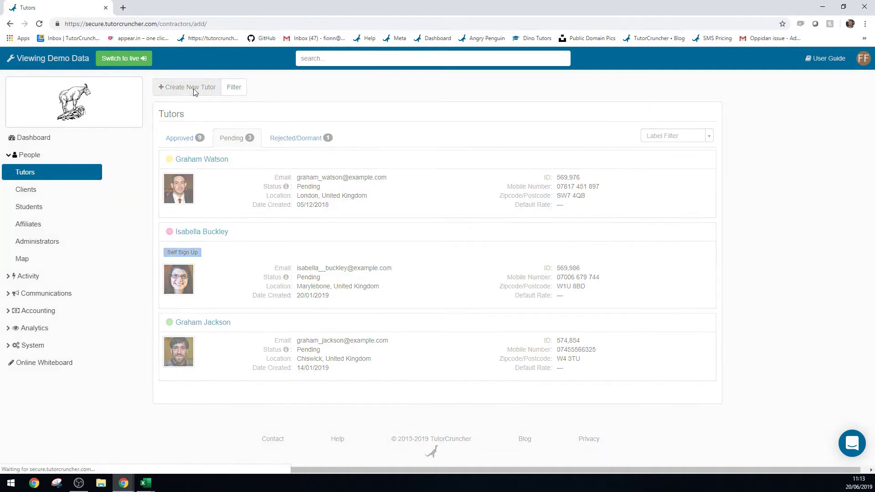
{"action": "left_click", "coordinate": [11, 23]}
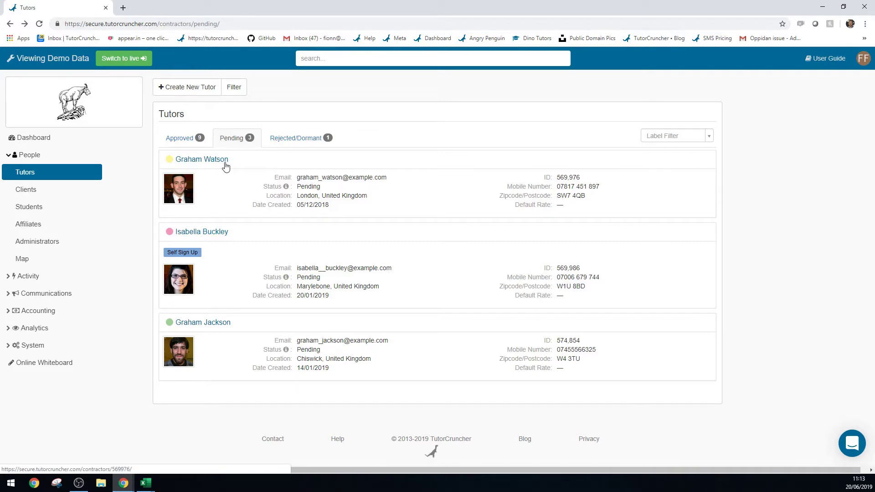
Step: Open the Dino Tutors website, dinotutors.com, in a new browser tab
{"action": "left_click", "coordinate": [123, 8]}
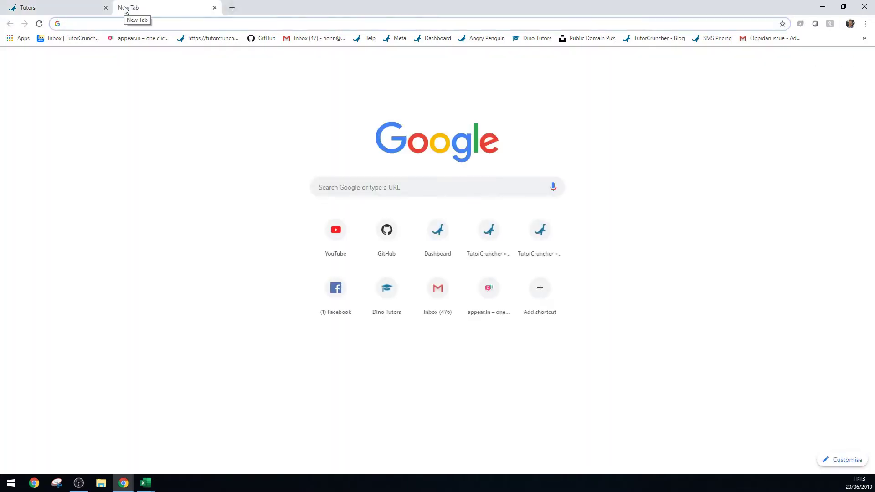
{"action": "type", "text": "o"}
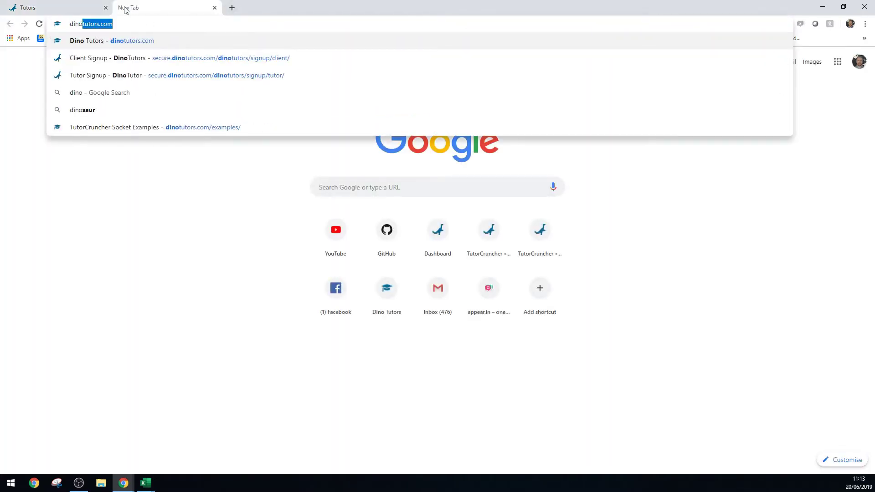
{"action": "key", "text": "Return"}
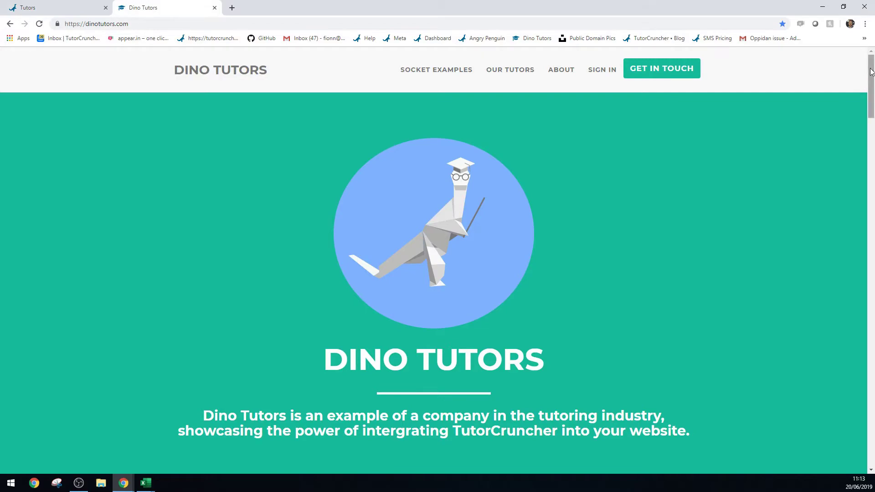
Step: Open the "Become a tutor" sign-up page in a separate browser tab and look through its registration form
{"action": "left_click_drag", "start_coordinate": [870, 76], "coordinate": [870, 309]}
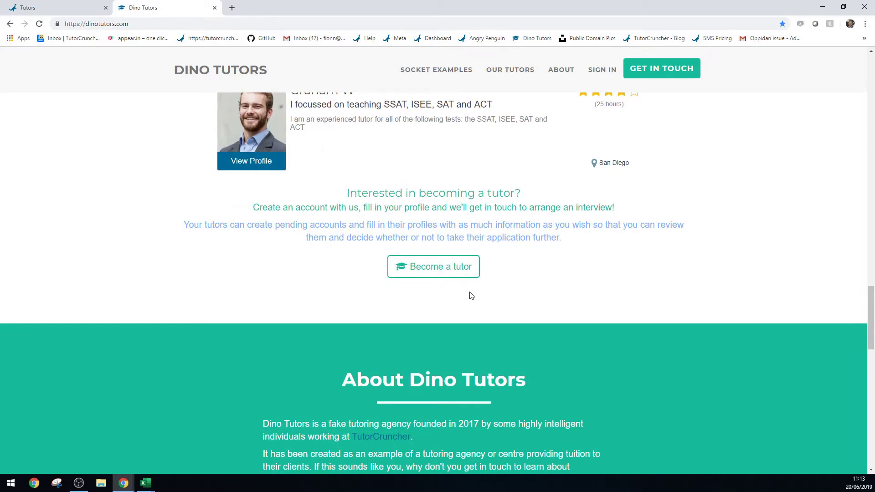
{"action": "scroll", "coordinate": [467, 296], "scroll_direction": "down", "scroll_amount": 1}
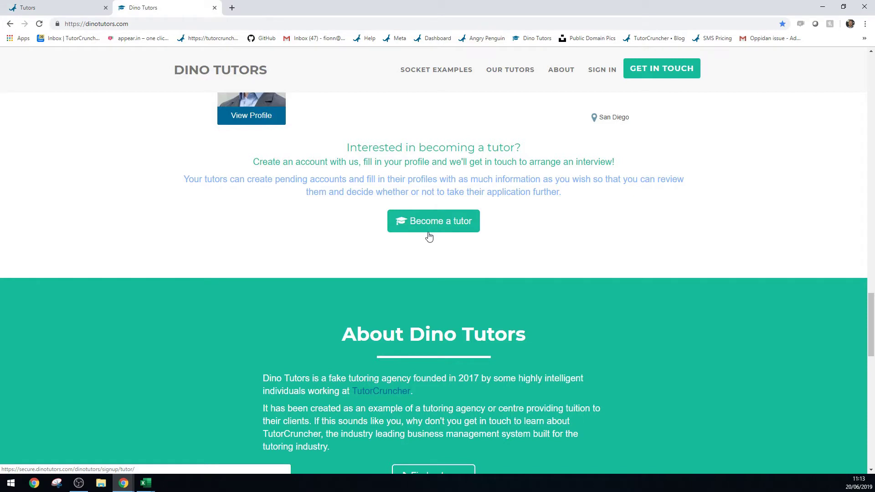
{"action": "middle_click", "coordinate": [429, 235]}
{"action": "left_click", "coordinate": [254, 9]}
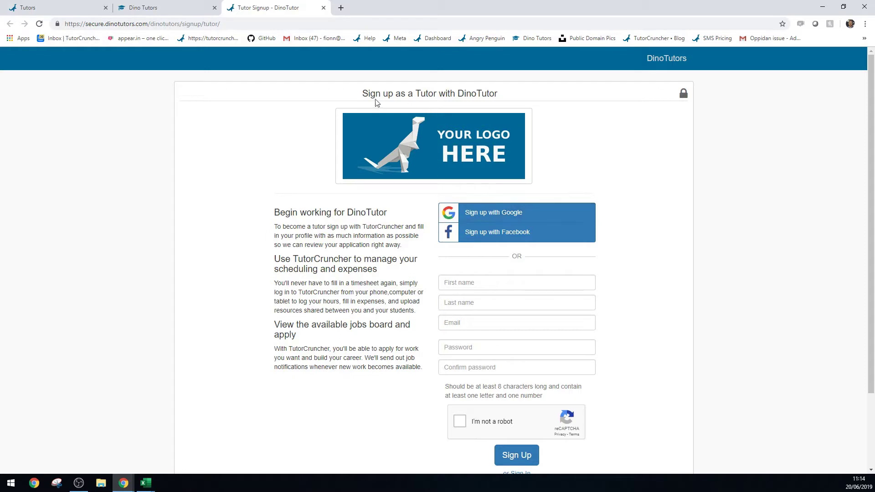
{"action": "scroll", "coordinate": [482, 276], "scroll_direction": "down", "scroll_amount": 2}
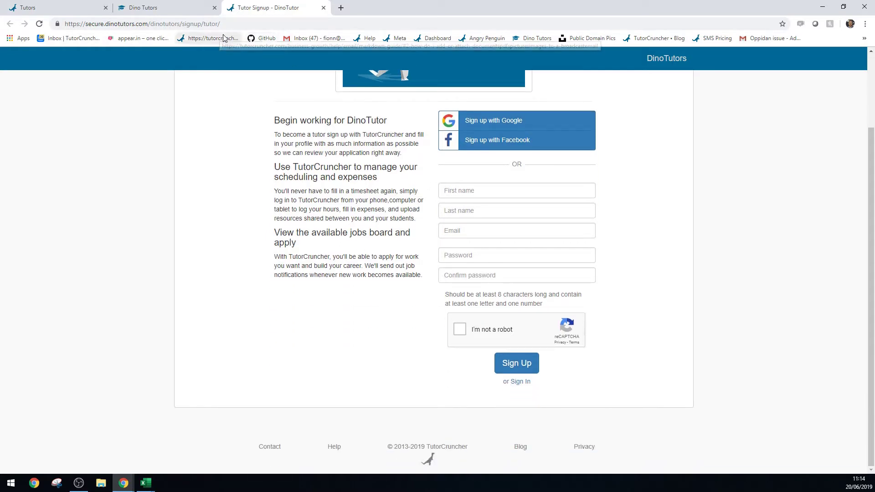
Step: Return to the pending tutors and examine the first tutor's profile, including bio, teaching skills, reviews and documents
{"action": "left_click", "coordinate": [51, 7]}
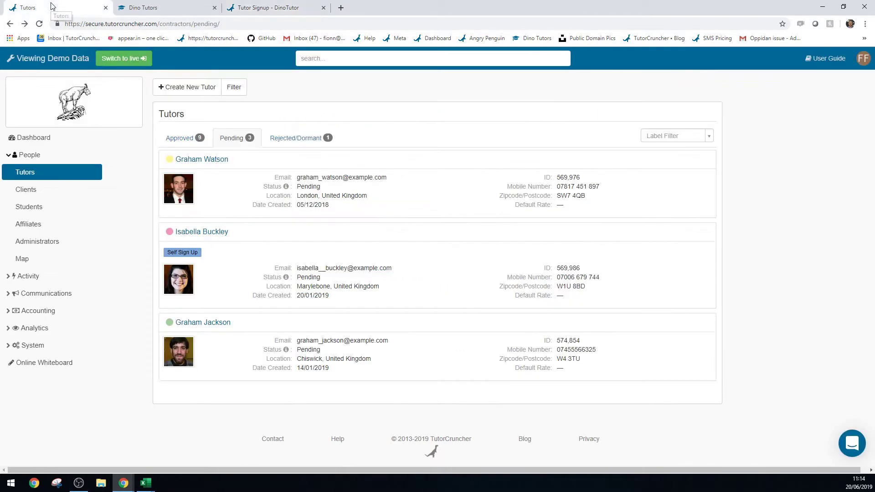
{"action": "left_click", "coordinate": [190, 159]}
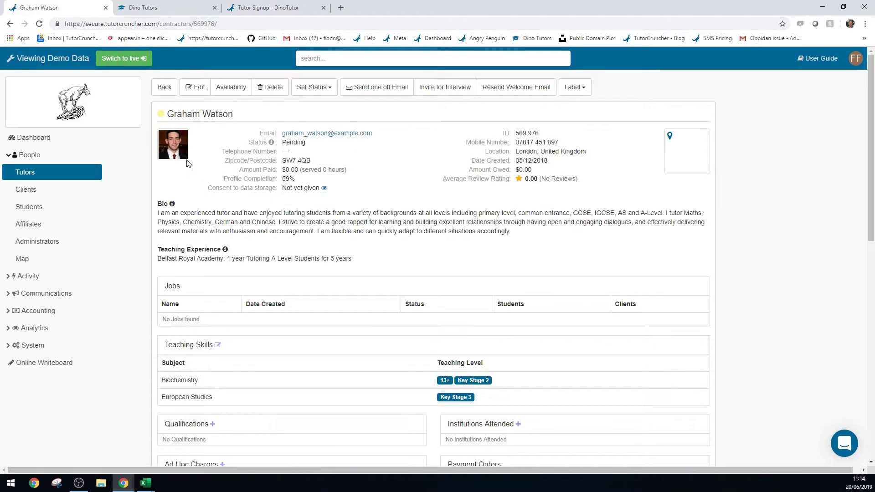
{"action": "left_click_drag", "start_coordinate": [166, 114], "coordinate": [244, 115]}
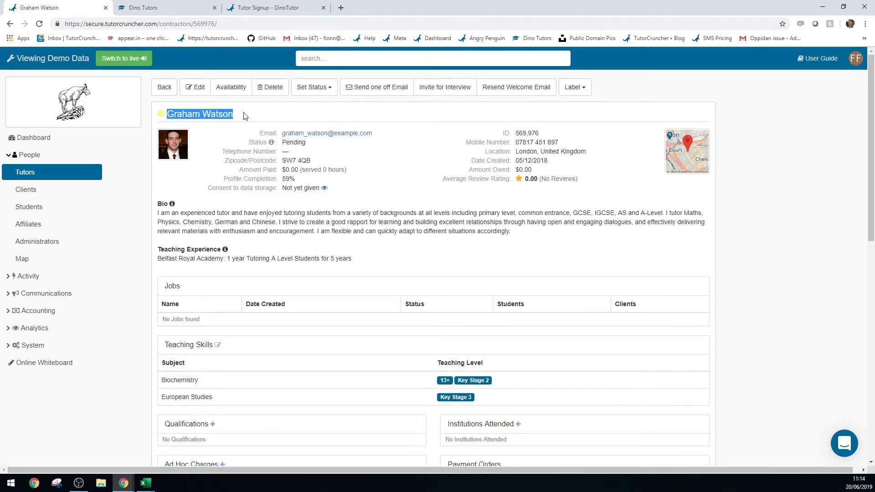
{"action": "left_click", "coordinate": [245, 116]}
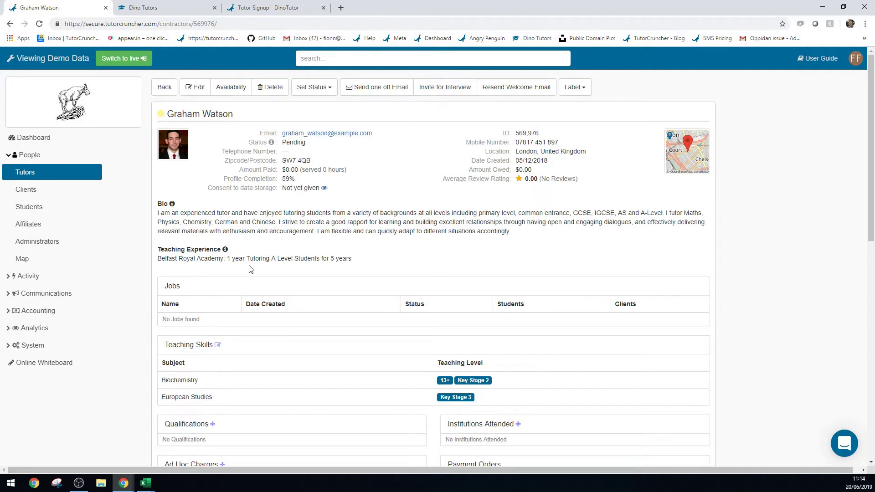
{"action": "scroll", "coordinate": [339, 348], "scroll_direction": "down", "scroll_amount": 1}
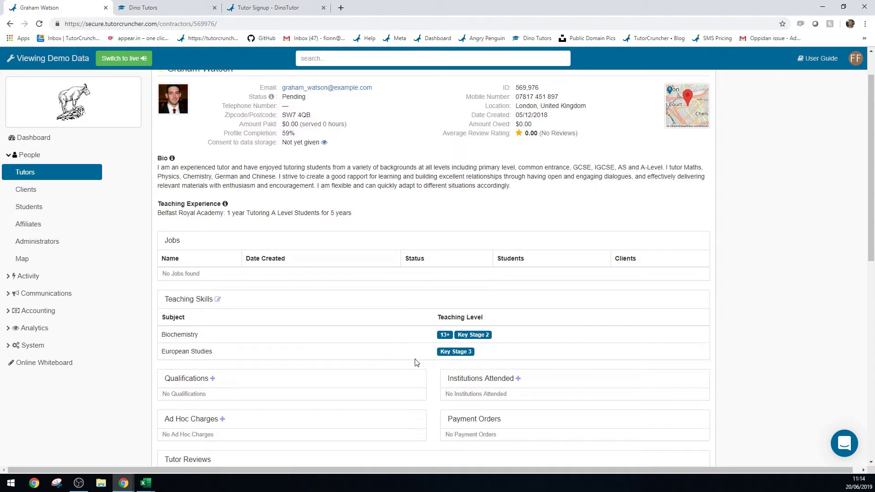
{"action": "scroll", "coordinate": [423, 362], "scroll_direction": "down", "scroll_amount": 1}
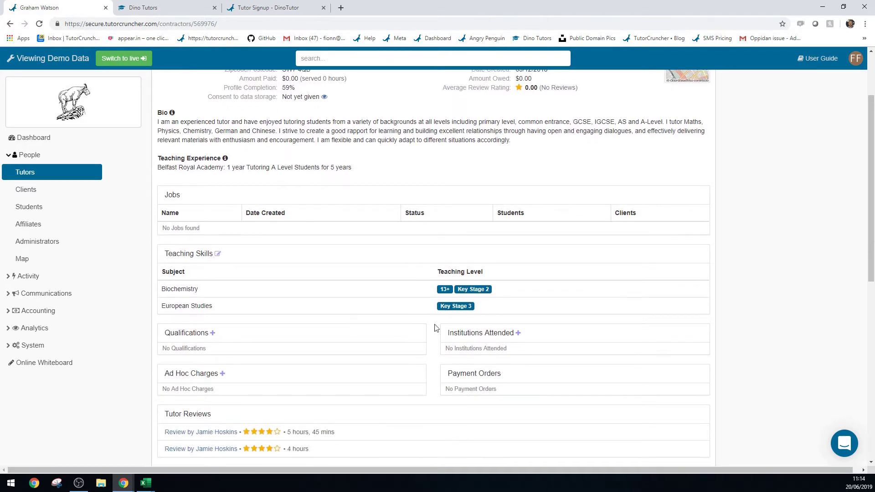
{"action": "scroll", "coordinate": [542, 323], "scroll_direction": "down", "scroll_amount": 2}
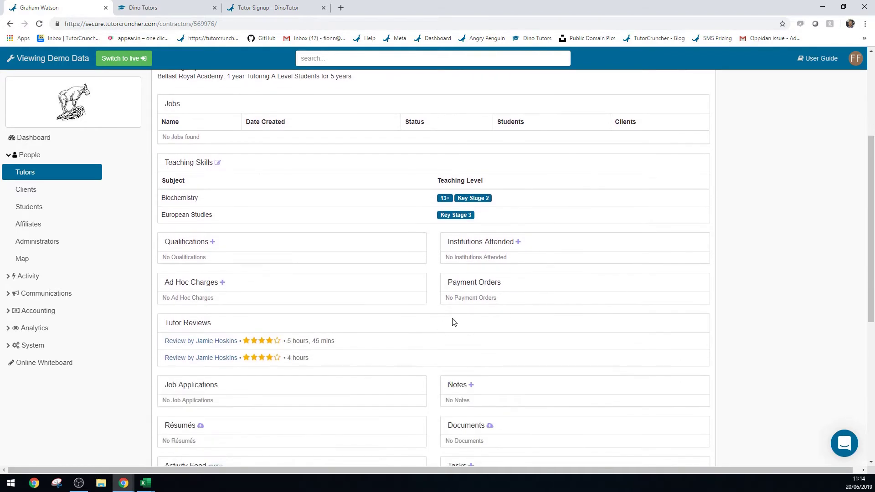
{"action": "scroll", "coordinate": [453, 322], "scroll_direction": "down", "scroll_amount": 2}
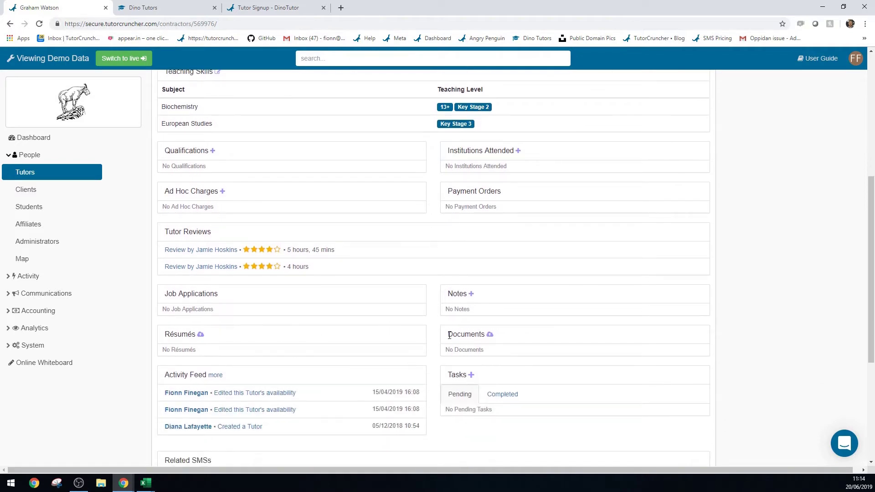
{"action": "scroll", "coordinate": [433, 362], "scroll_direction": "up", "scroll_amount": 6}
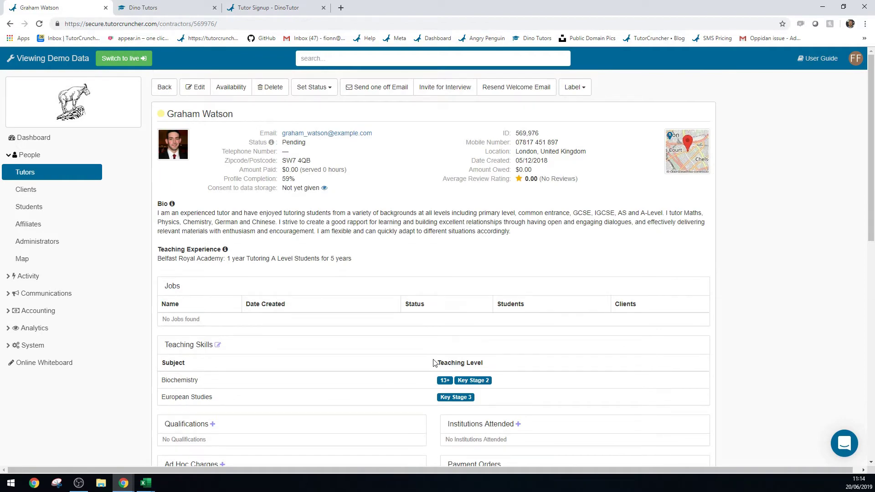
Step: View the interview invitation form for this tutor and close it without sending
{"action": "left_click", "coordinate": [447, 94]}
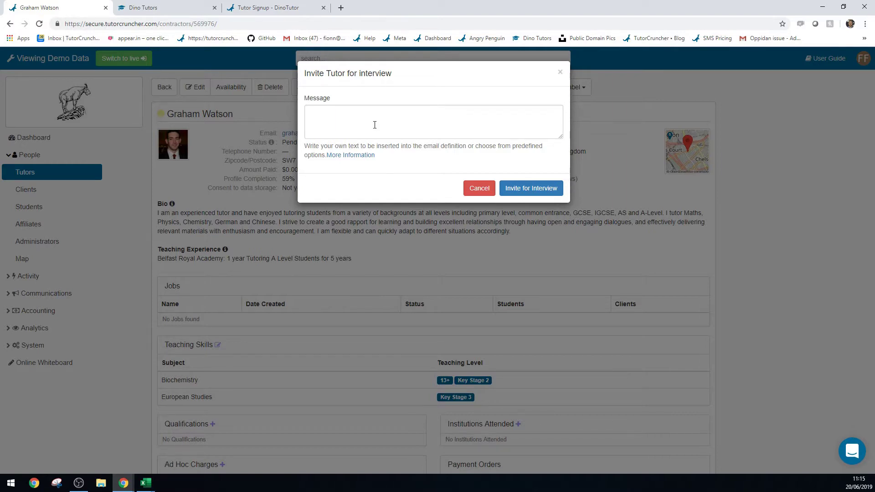
{"action": "left_click", "coordinate": [560, 72]}
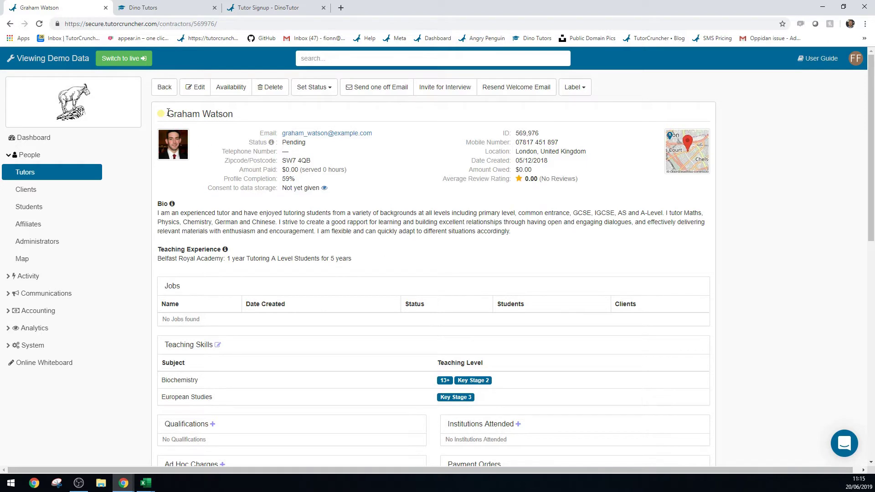
Step: View the available status options for the pending tutor without changing the status, and return to the tutors list
{"action": "left_click_drag", "start_coordinate": [246, 143], "coordinate": [308, 143]}
{"action": "left_click", "coordinate": [313, 146]}
{"action": "left_click", "coordinate": [322, 91]}
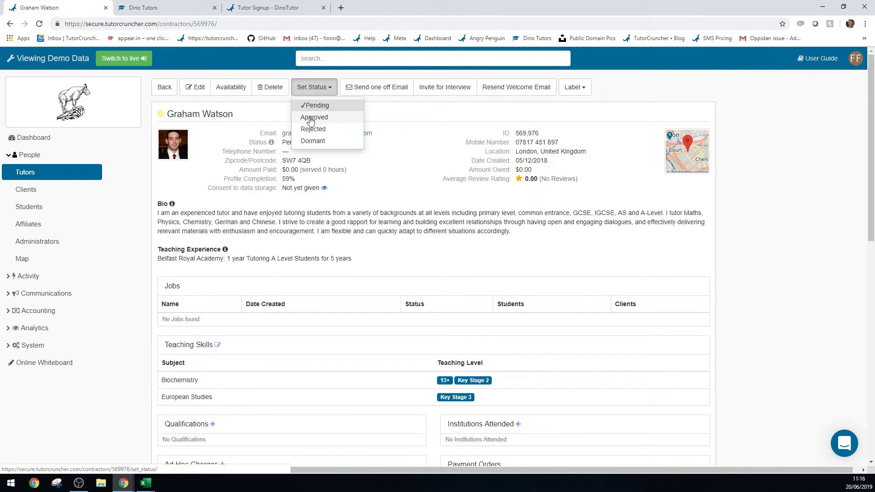
{"action": "left_click", "coordinate": [36, 174]}
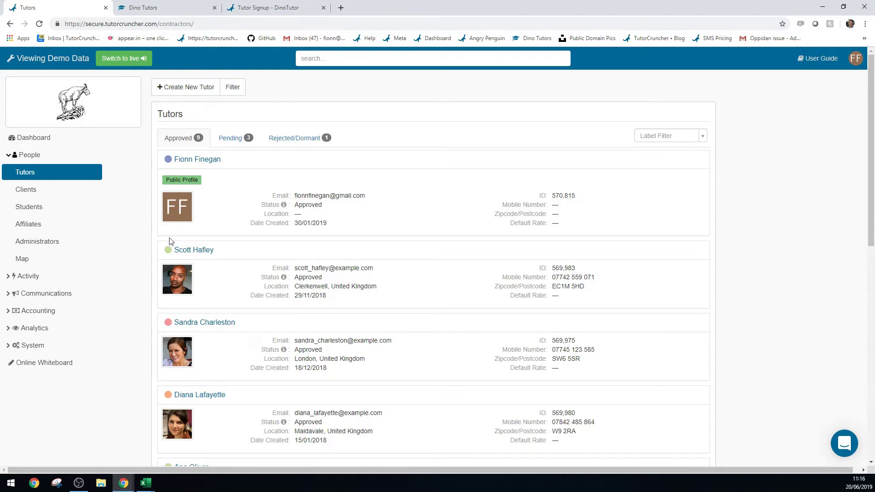
Step: Open the clients pipeline, look over the new client form and its status options, and go back without adding a client
{"action": "left_click", "coordinate": [74, 199]}
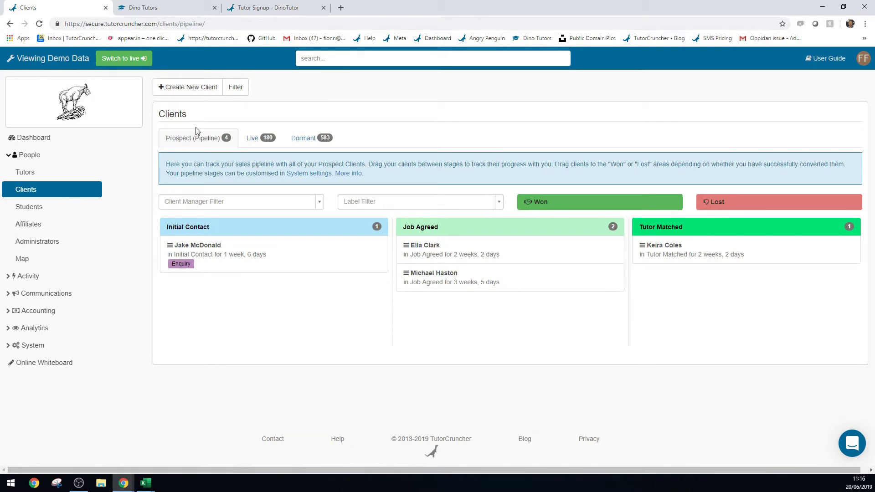
{"action": "left_click", "coordinate": [191, 87]}
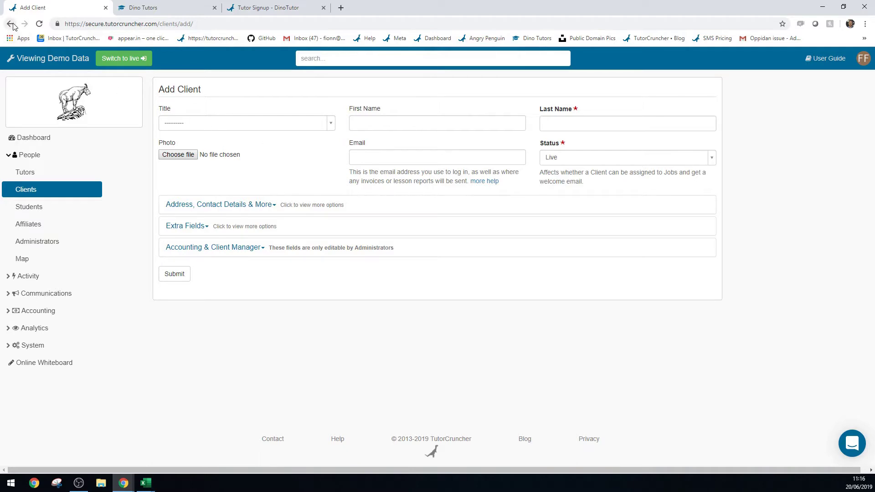
{"action": "left_click", "coordinate": [615, 159]}
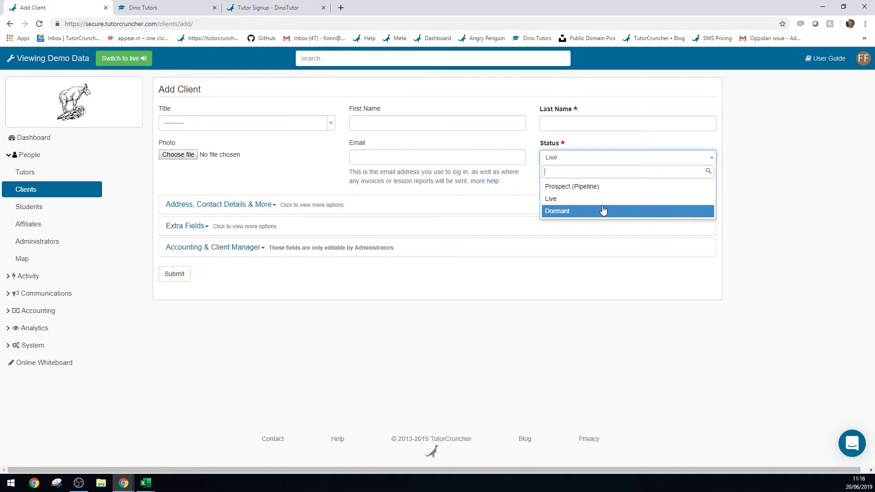
{"action": "left_click", "coordinate": [345, 111]}
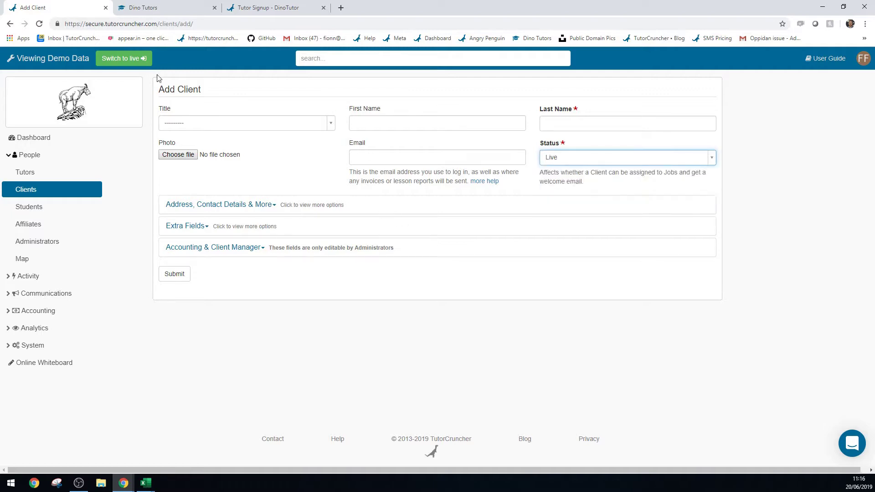
{"action": "left_click", "coordinate": [10, 25]}
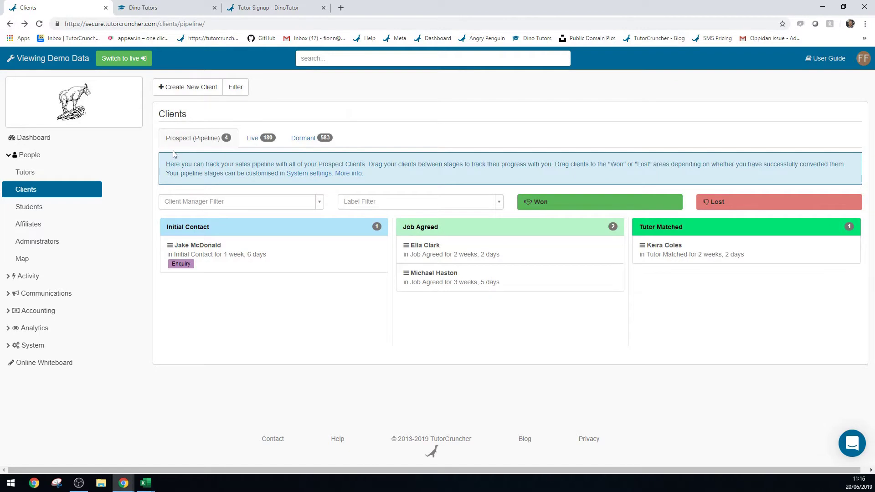
Step: Replace "tutor" with "client" in the Dino Tutors sign-up page address to load the client sign-up page
{"action": "left_click", "coordinate": [154, 7]}
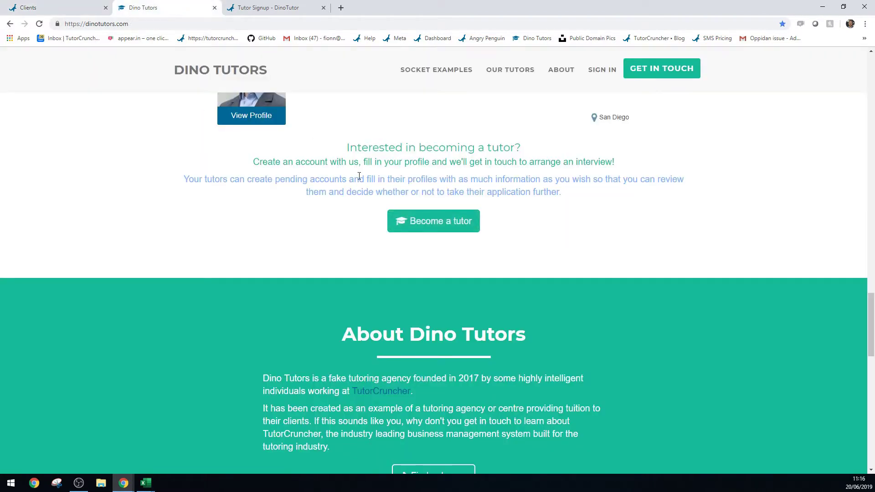
{"action": "left_click", "coordinate": [269, 7]}
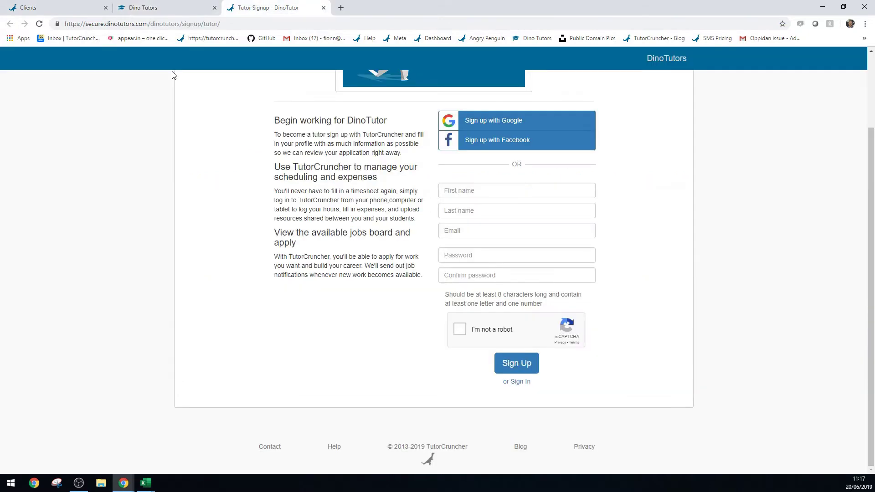
{"action": "double_click", "coordinate": [211, 25]}
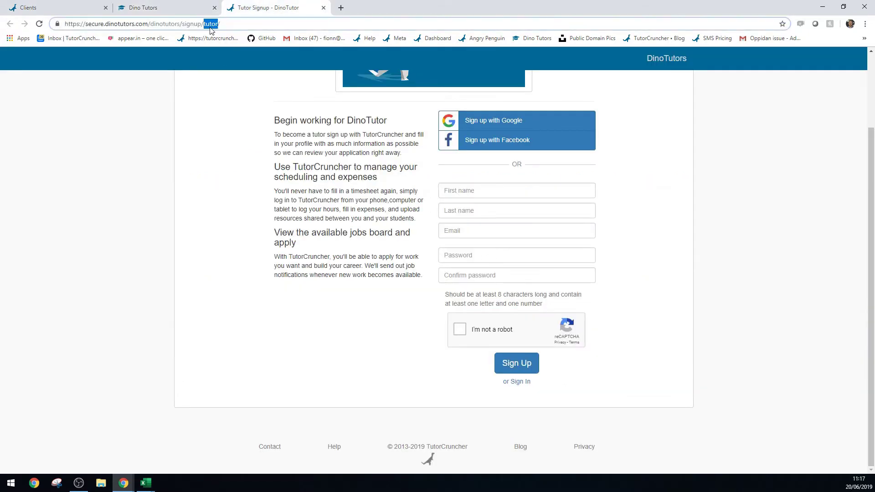
{"action": "type", "text": "client"}
{"action": "key", "text": "Return"}
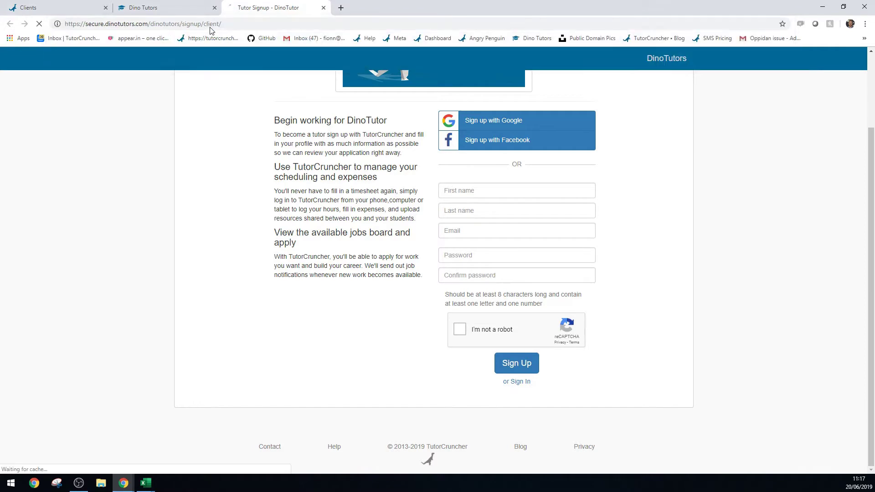
Step: Examine the Contact Us enquiry form on dinotutors.com, including the preferred free trial lesson field and the "How did you hear about us?" options
{"action": "left_click", "coordinate": [183, 8]}
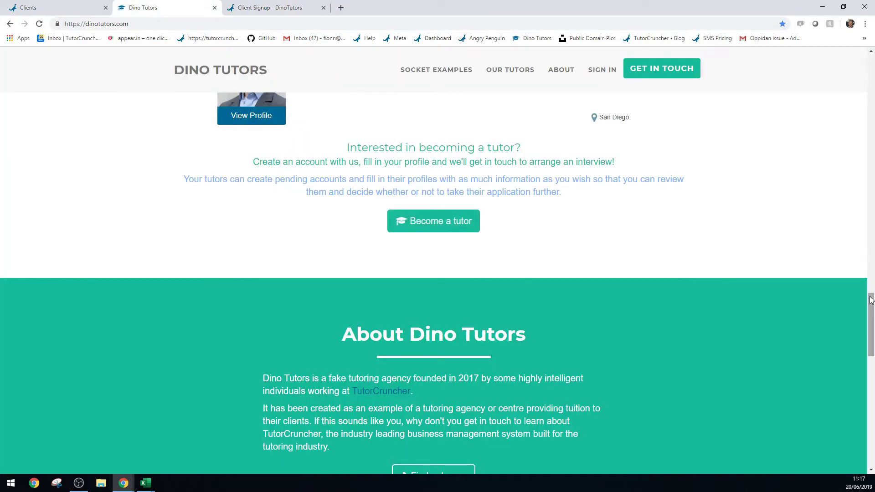
{"action": "left_click_drag", "start_coordinate": [872, 304], "coordinate": [873, 372]}
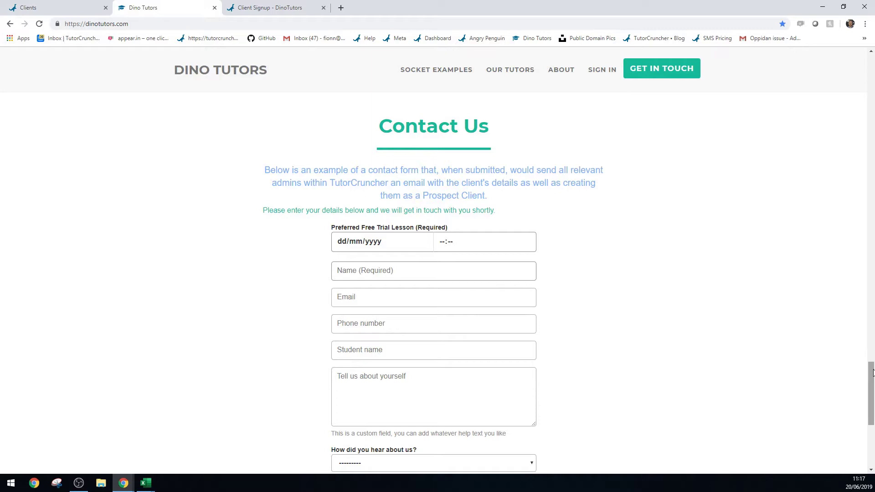
{"action": "left_click_drag", "start_coordinate": [872, 372], "coordinate": [872, 379]}
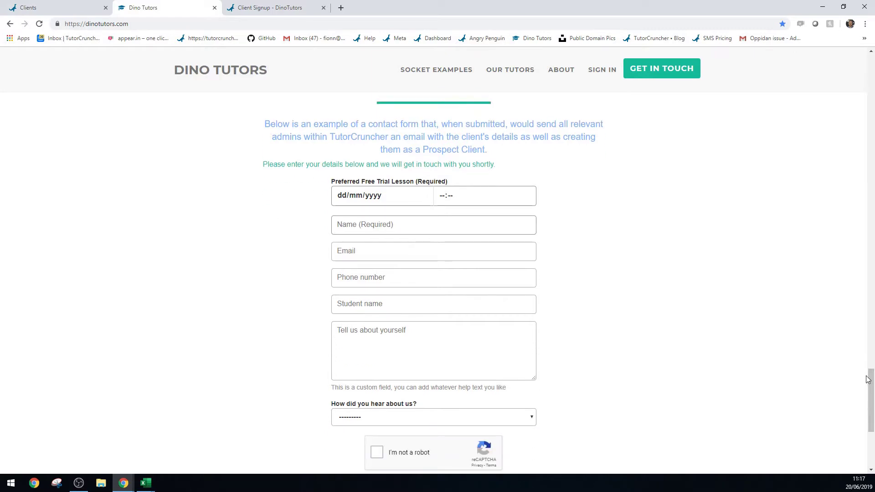
{"action": "scroll", "coordinate": [733, 382], "scroll_direction": "up", "scroll_amount": 1}
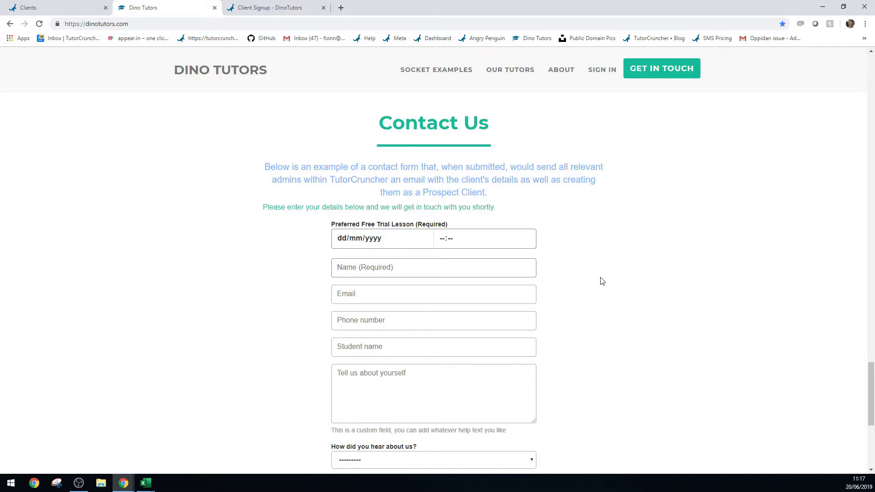
{"action": "scroll", "coordinate": [602, 282], "scroll_direction": "down", "scroll_amount": 1}
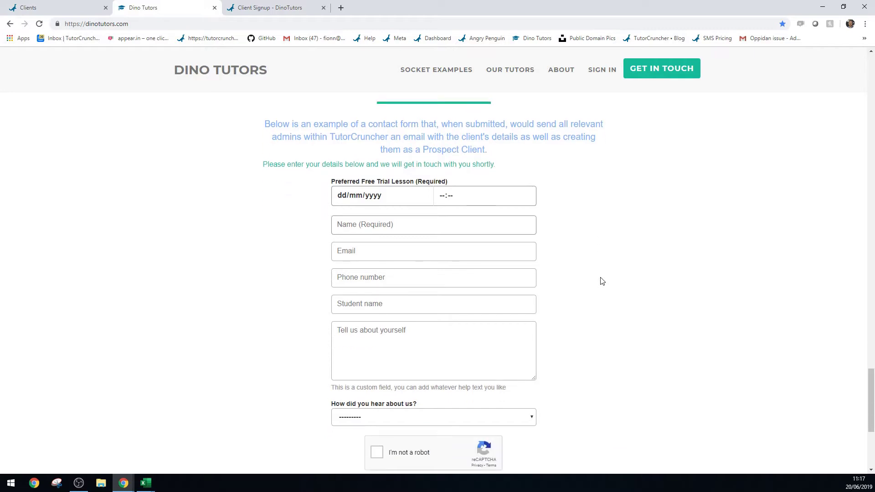
{"action": "scroll", "coordinate": [602, 281], "scroll_direction": "down", "scroll_amount": 1}
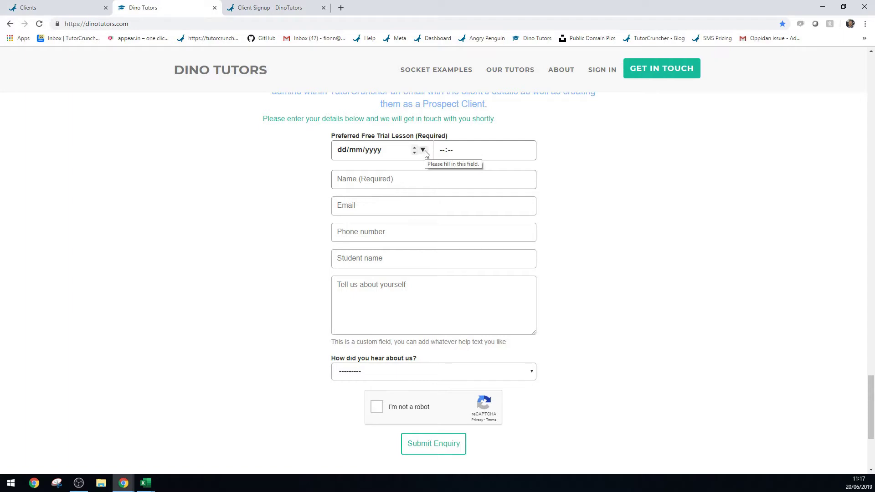
{"action": "left_click_drag", "start_coordinate": [362, 136], "coordinate": [415, 137]}
{"action": "left_click", "coordinate": [589, 162]}
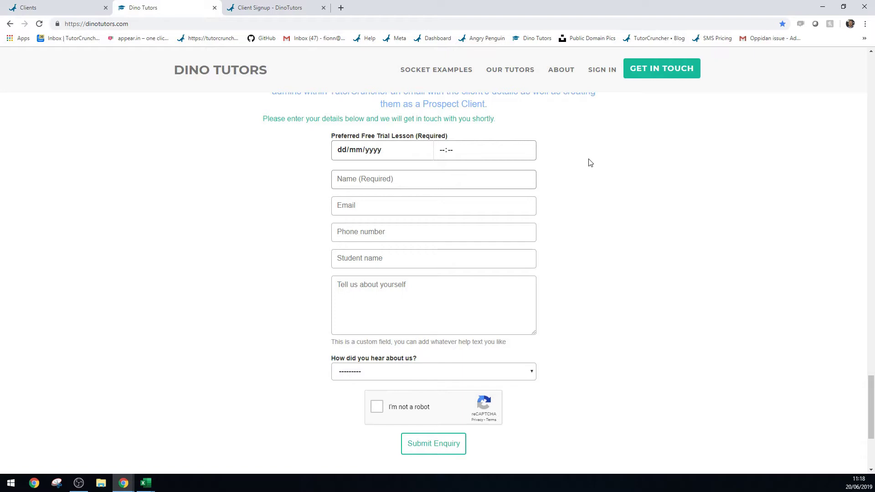
{"action": "scroll", "coordinate": [578, 285], "scroll_direction": "down", "scroll_amount": 3}
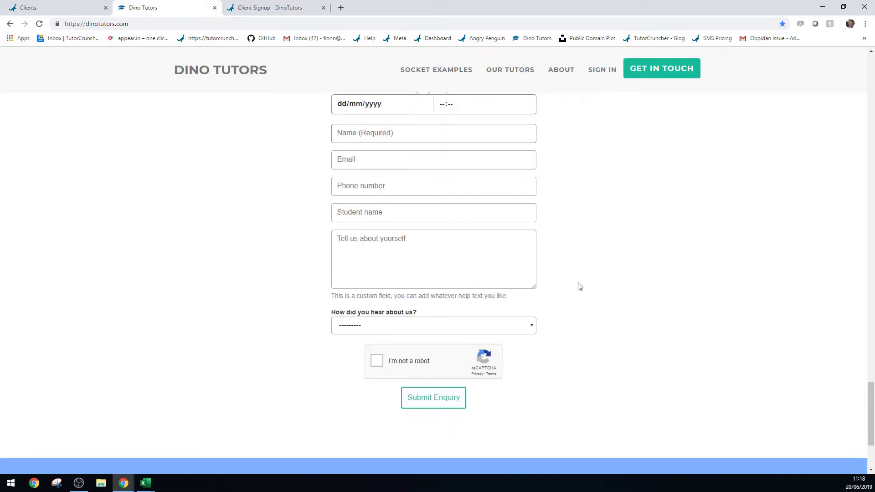
{"action": "left_click", "coordinate": [533, 236]}
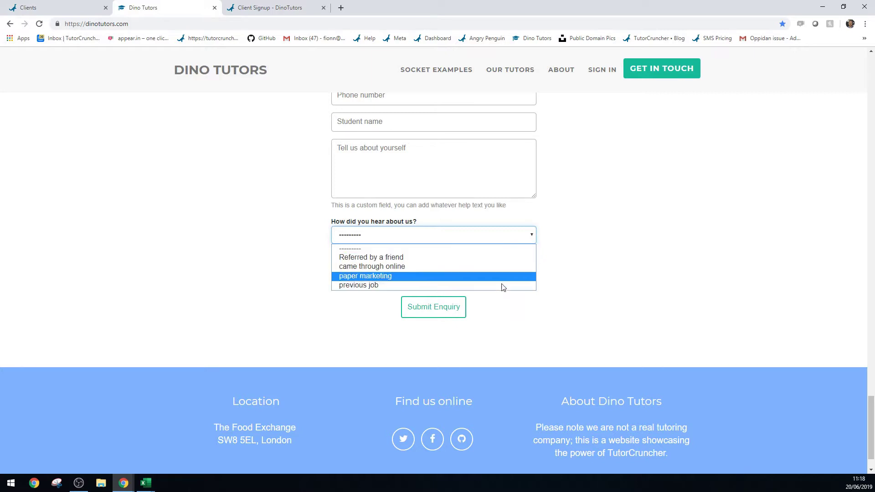
{"action": "left_click", "coordinate": [531, 326]}
{"action": "scroll", "coordinate": [502, 291], "scroll_direction": "up", "scroll_amount": 5}
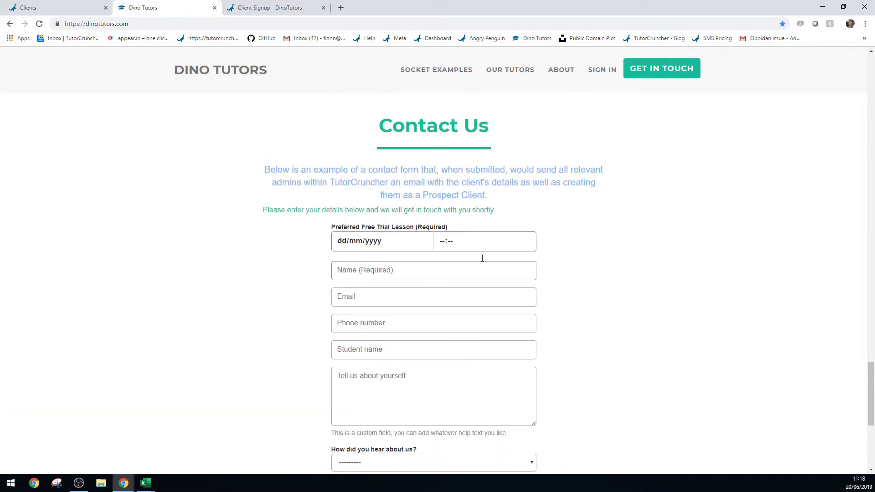
Step: Return to the client pipeline, move the Initial Contact prospect to Tutor Matched, and put it back in Initial Contact
{"action": "left_click", "coordinate": [57, 8]}
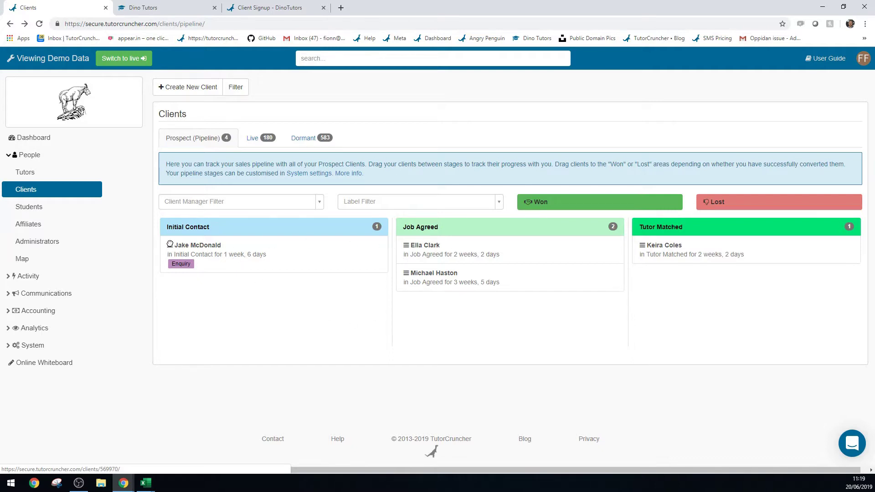
{"action": "left_click_drag", "start_coordinate": [170, 245], "coordinate": [647, 272]}
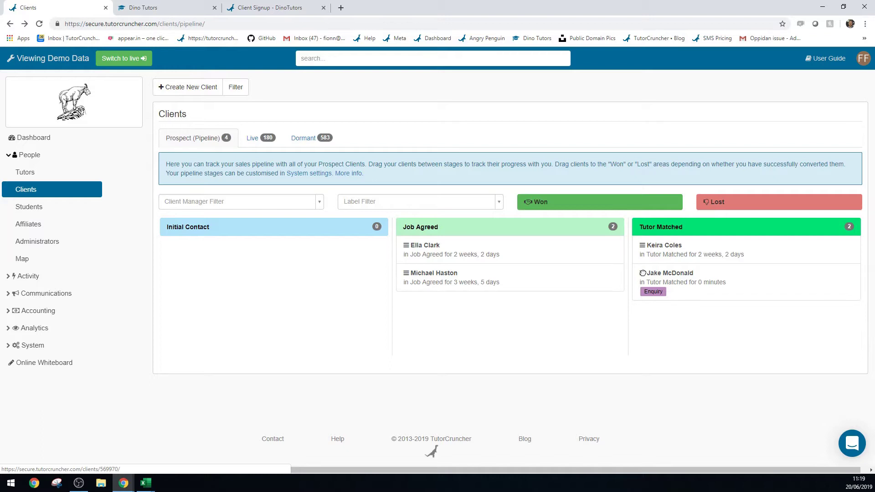
{"action": "left_click_drag", "start_coordinate": [642, 273], "coordinate": [200, 246]}
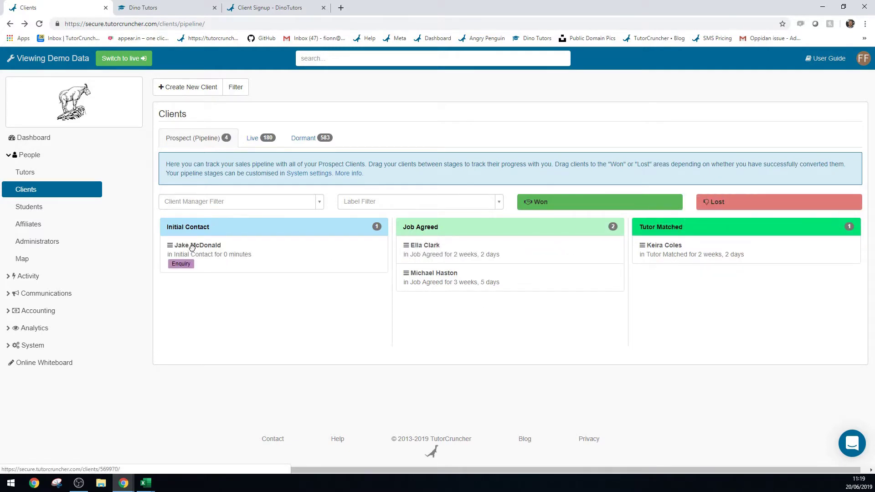
Step: Open the Initial Contact prospect's profile and examine the pipeline stages, payment details, balance history, jobs, students and invoices
{"action": "left_click", "coordinate": [191, 248]}
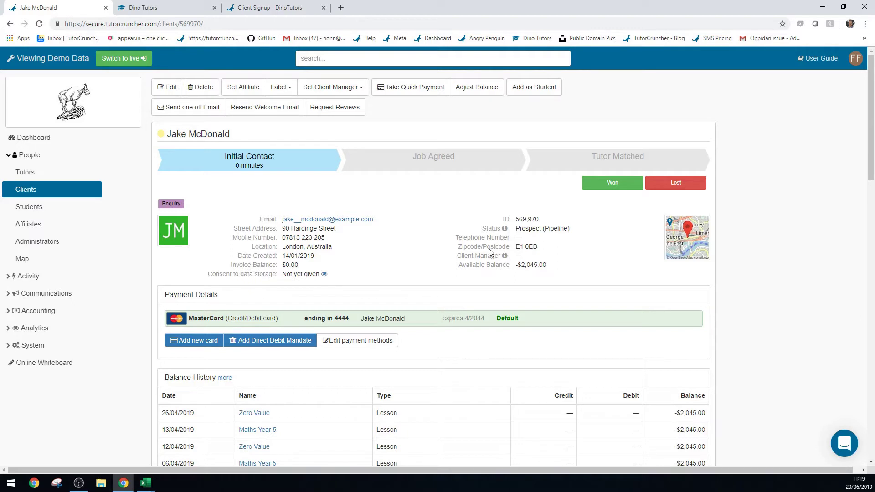
{"action": "scroll", "coordinate": [292, 268], "scroll_direction": "down", "scroll_amount": 1}
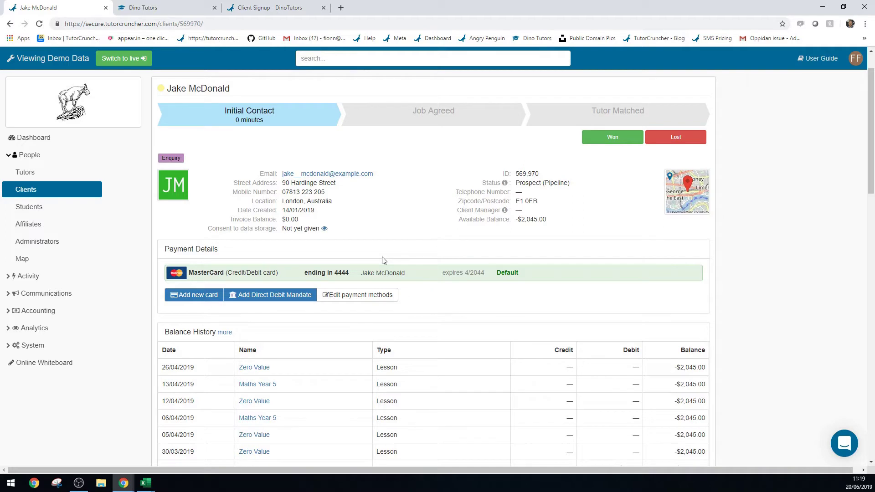
{"action": "scroll", "coordinate": [381, 260], "scroll_direction": "down", "scroll_amount": 1}
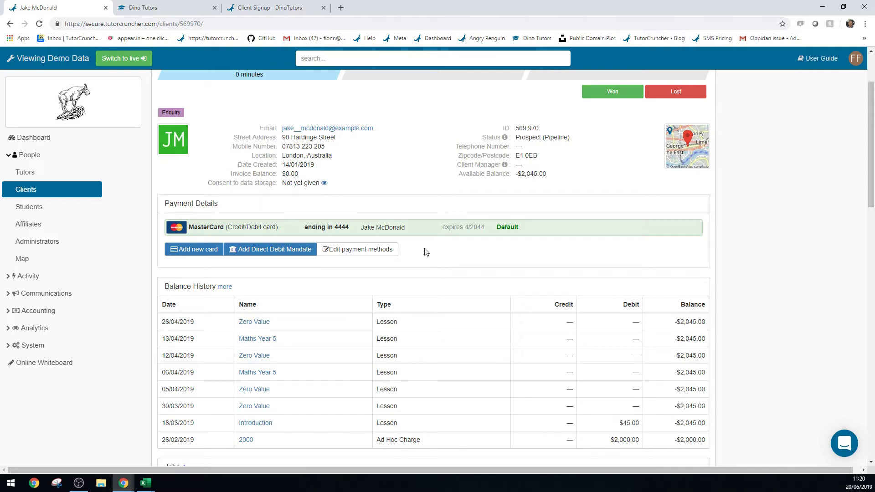
{"action": "scroll", "coordinate": [426, 252], "scroll_direction": "down", "scroll_amount": 2}
{"action": "scroll", "coordinate": [347, 306], "scroll_direction": "down", "scroll_amount": 2}
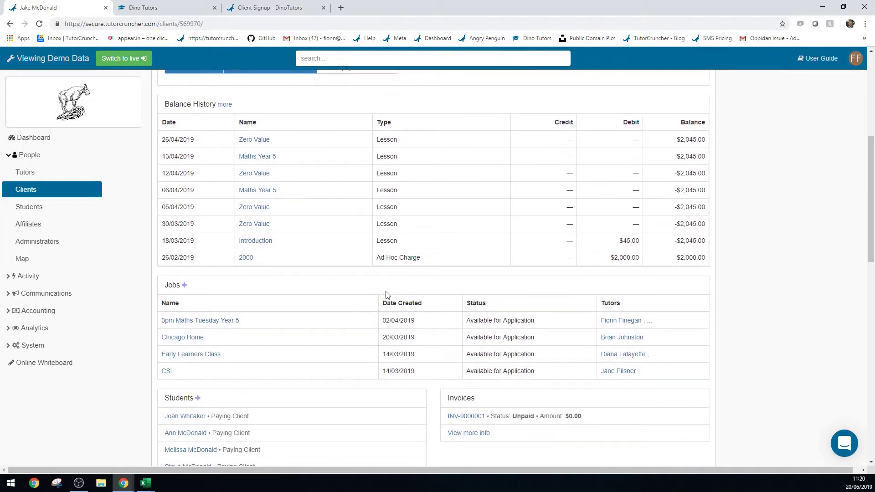
{"action": "scroll", "coordinate": [386, 294], "scroll_direction": "up", "scroll_amount": 3}
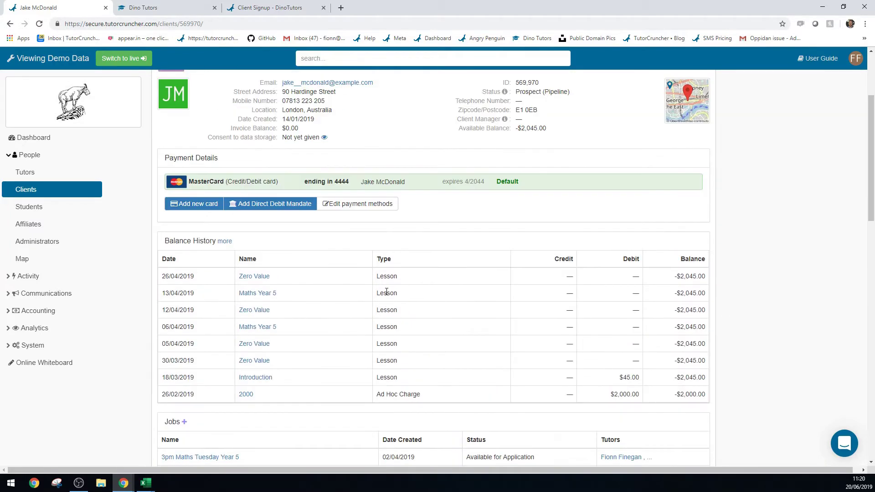
{"action": "scroll", "coordinate": [386, 293], "scroll_direction": "down", "scroll_amount": 4}
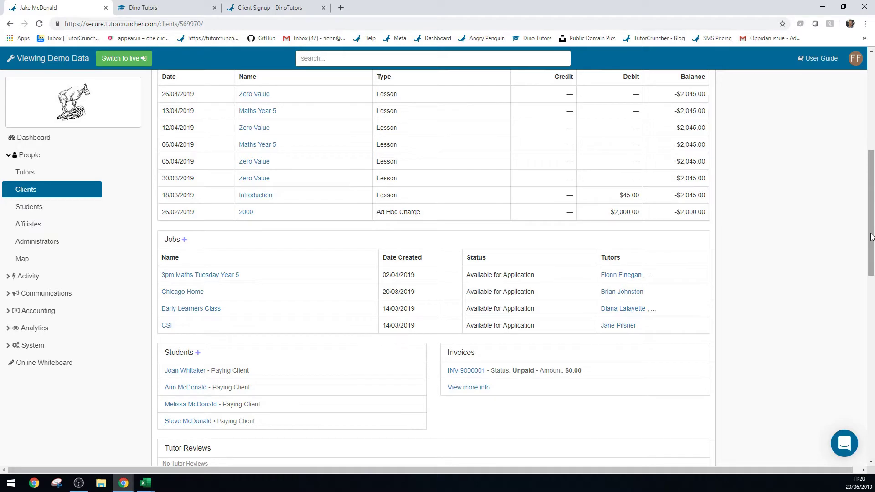
{"action": "left_click_drag", "start_coordinate": [871, 235], "coordinate": [870, 119]}
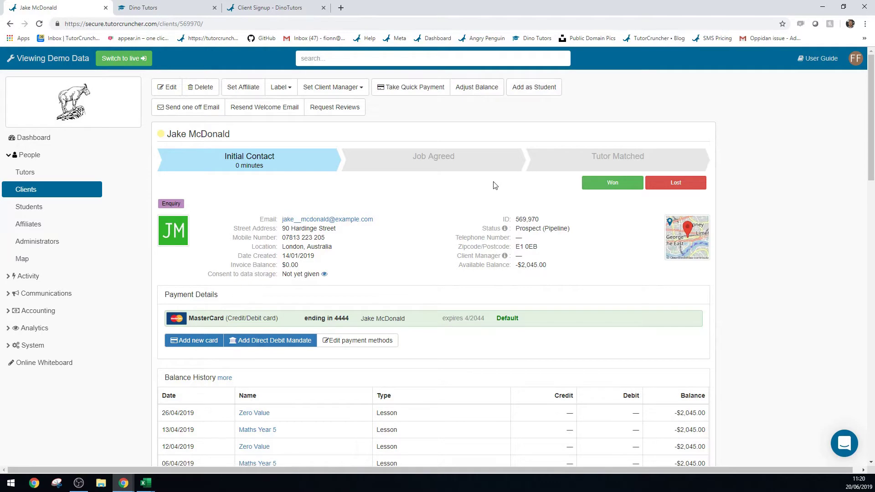
{"action": "scroll", "coordinate": [469, 224], "scroll_direction": "down", "scroll_amount": 7}
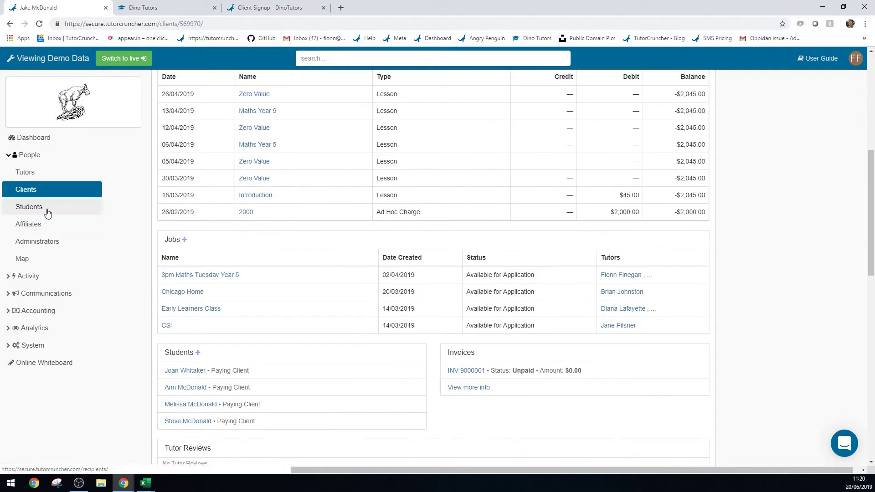
Step: Open the administrators list, view the new administrator form, and go back without adding anyone
{"action": "left_click", "coordinate": [42, 249]}
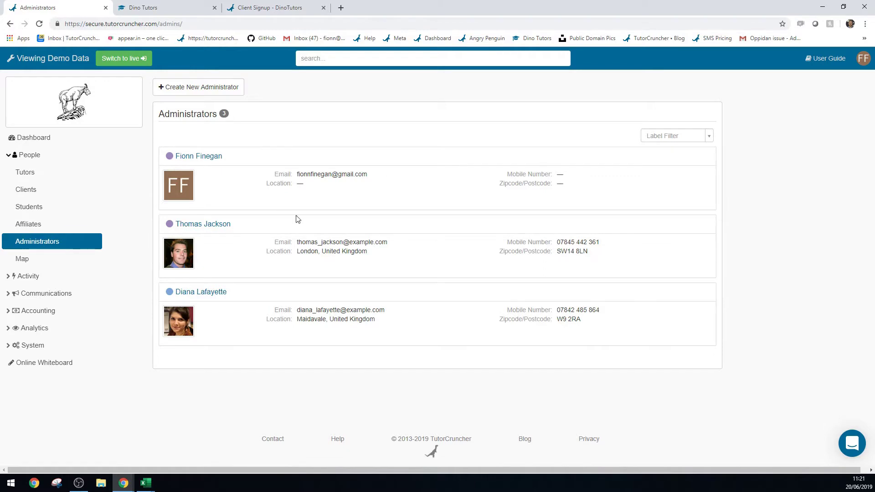
{"action": "left_click", "coordinate": [198, 87]}
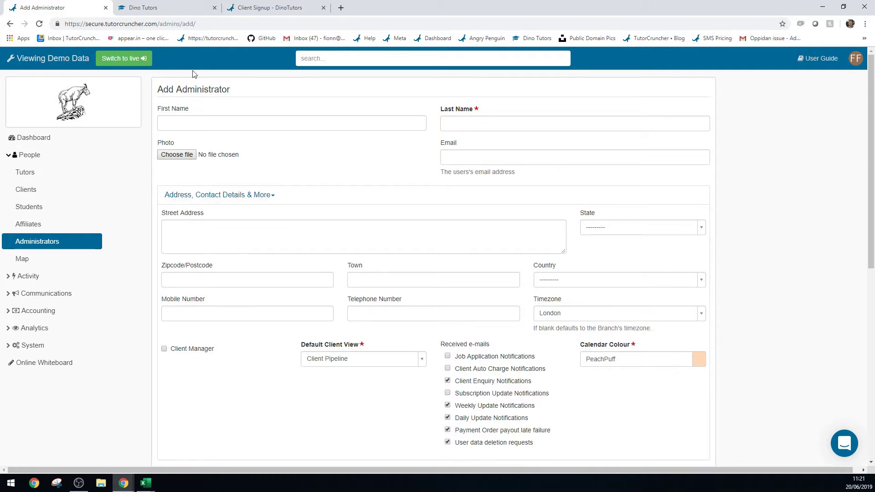
{"action": "left_click", "coordinate": [10, 24]}
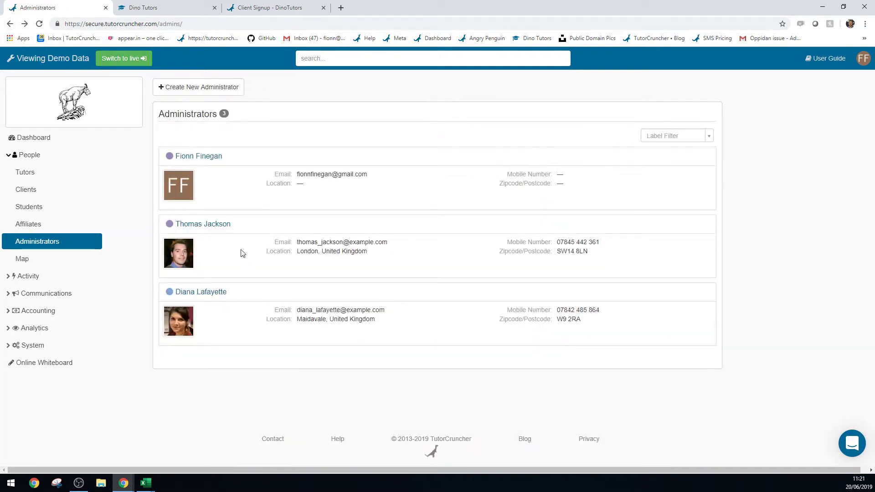
Step: Open the London administrator's record for editing and enable Client Auto Charge Notifications under the received e-mails
{"action": "left_click", "coordinate": [215, 223]}
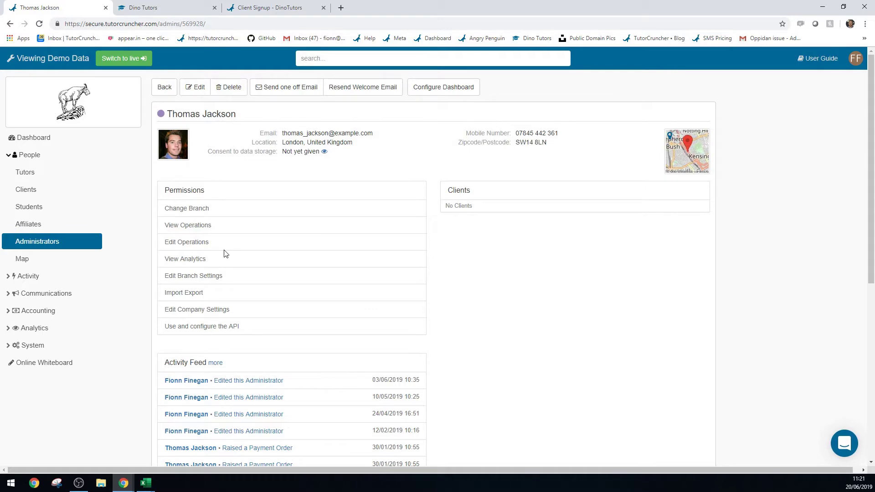
{"action": "left_click", "coordinate": [192, 89]}
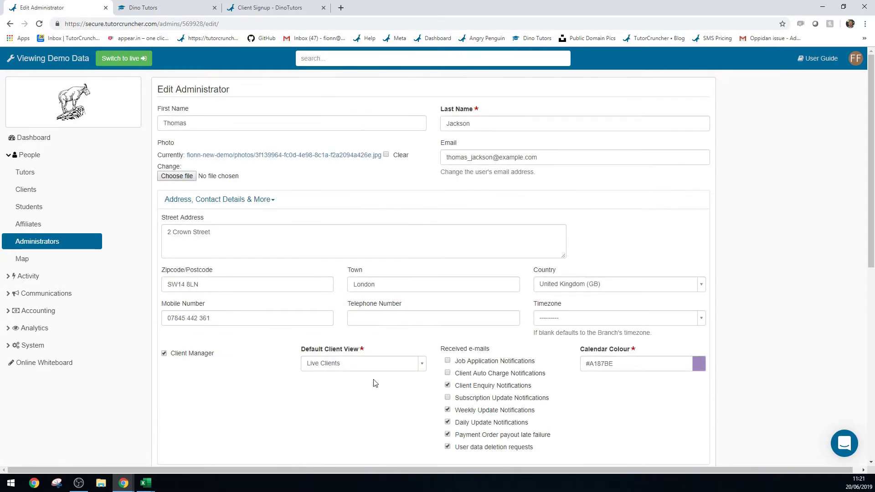
{"action": "scroll", "coordinate": [405, 373], "scroll_direction": "down", "scroll_amount": 4}
{"action": "left_click_drag", "start_coordinate": [439, 167], "coordinate": [492, 170]}
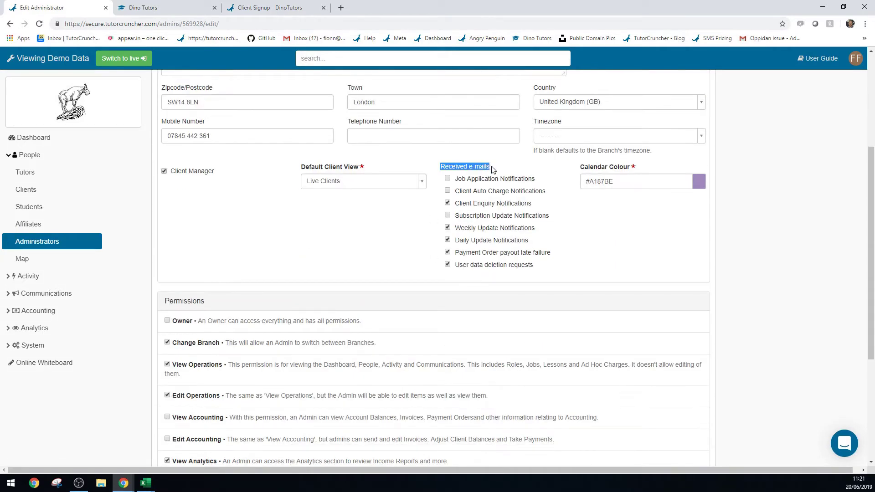
{"action": "left_click", "coordinate": [492, 170]}
{"action": "left_click_drag", "start_coordinate": [474, 195], "coordinate": [549, 193]}
{"action": "left_click", "coordinate": [531, 193]}
Step: Examine the administrator's permission options, particularly View Accounting and Edit Accounting
{"action": "scroll", "coordinate": [330, 239], "scroll_direction": "down", "scroll_amount": 2}
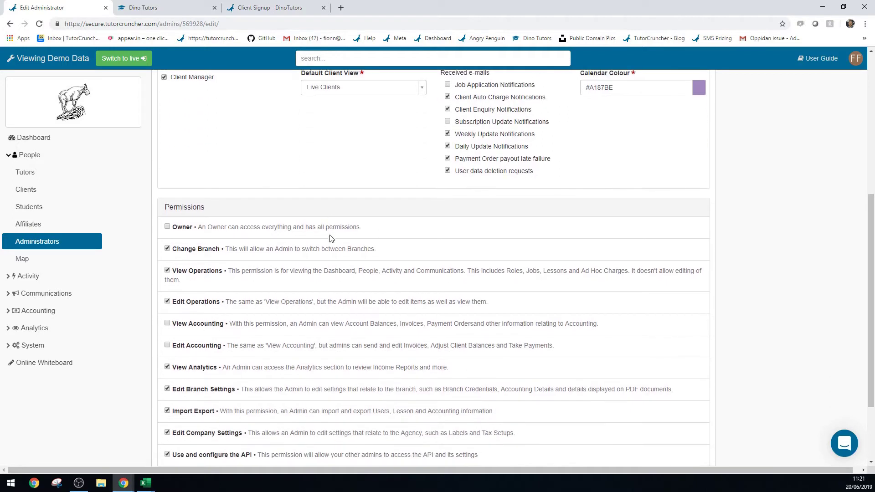
{"action": "scroll", "coordinate": [331, 239], "scroll_direction": "down", "scroll_amount": 1}
{"action": "left_click_drag", "start_coordinate": [212, 168], "coordinate": [163, 167]}
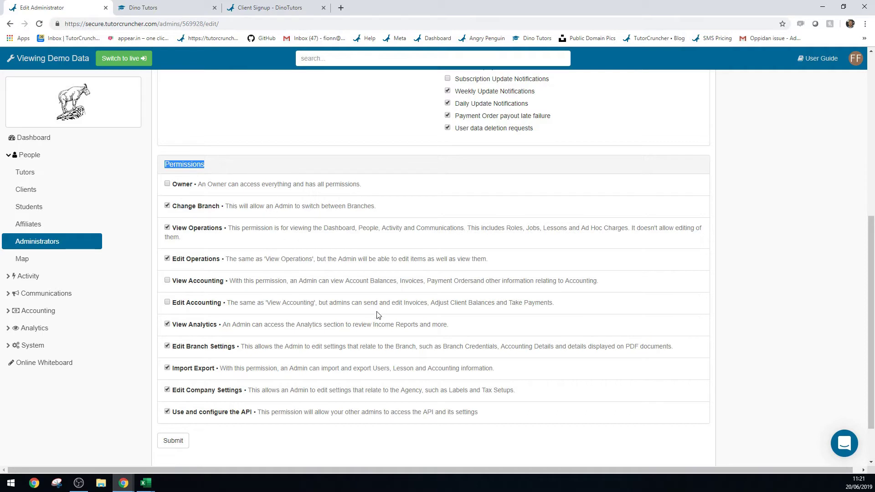
{"action": "left_click", "coordinate": [395, 304]}
{"action": "left_click_drag", "start_coordinate": [569, 308], "coordinate": [174, 284]}
{"action": "left_click", "coordinate": [167, 304]}
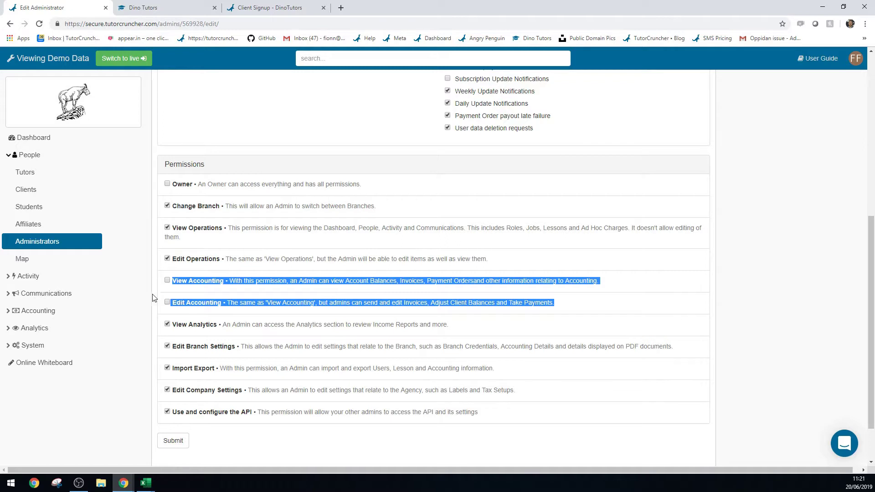
{"action": "left_click", "coordinate": [154, 297]}
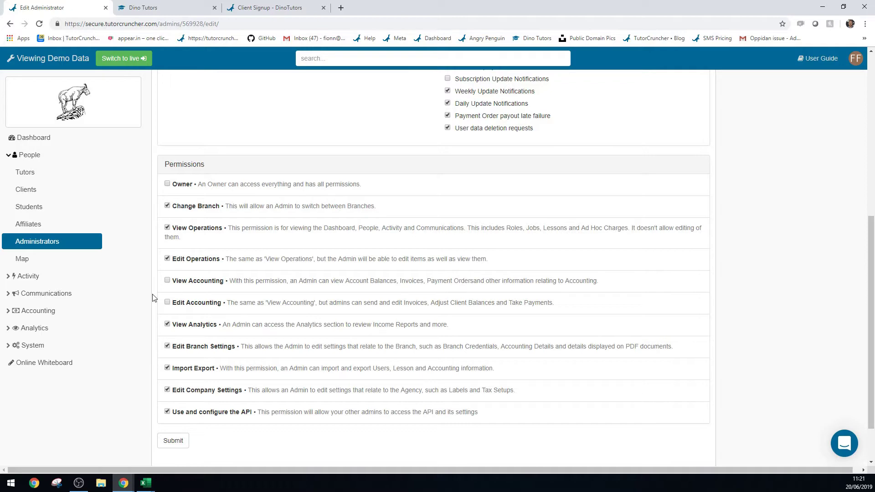
{"action": "scroll", "coordinate": [152, 298], "scroll_direction": "up", "scroll_amount": 7}
Step: Leave the administrator form without saving, open the user map, and examine the user markers around central London
{"action": "left_click", "coordinate": [33, 265]}
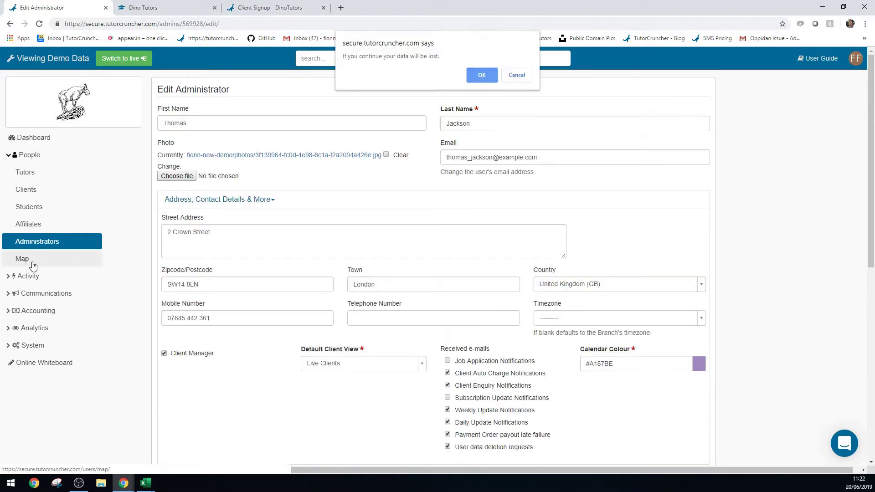
{"action": "left_click", "coordinate": [479, 77]}
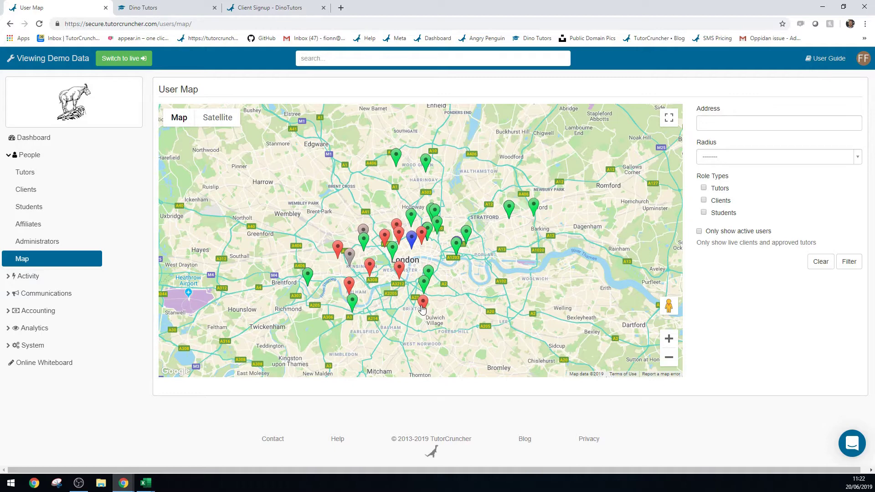
{"action": "left_click", "coordinate": [424, 283]}
{"action": "left_click", "coordinate": [441, 272]}
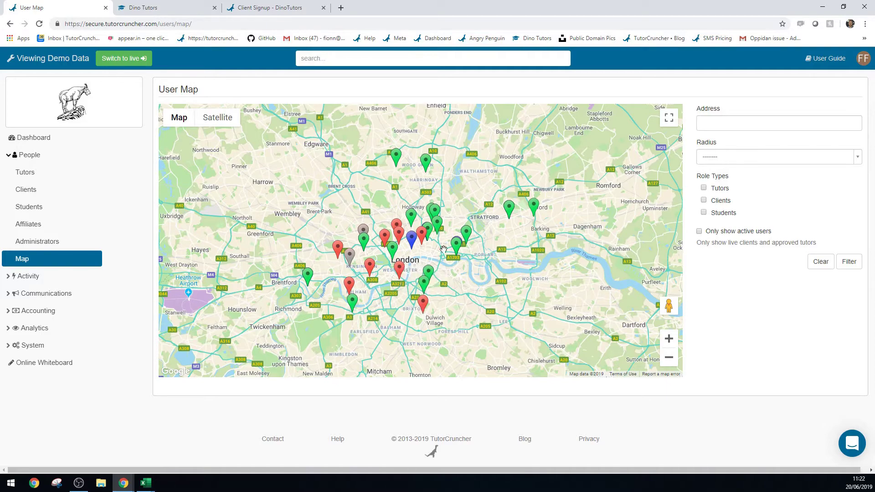
{"action": "left_click", "coordinate": [437, 222]}
{"action": "left_click", "coordinate": [455, 191]}
{"action": "double_click", "coordinate": [668, 339]}
{"action": "left_click_drag", "start_coordinate": [493, 255], "coordinate": [637, 182]}
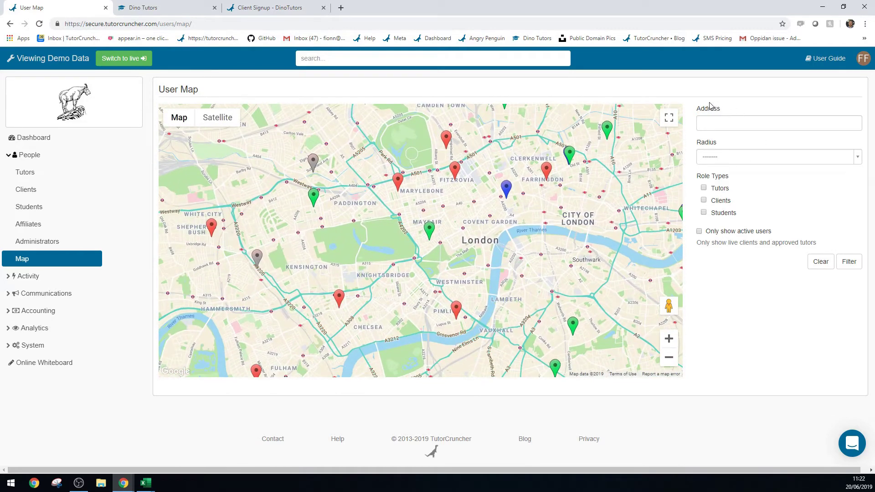
Step: Examine the user map's address filter and its radius options without choosing one
{"action": "left_click_drag", "start_coordinate": [698, 109], "coordinate": [725, 109]}
{"action": "left_click", "coordinate": [725, 117]}
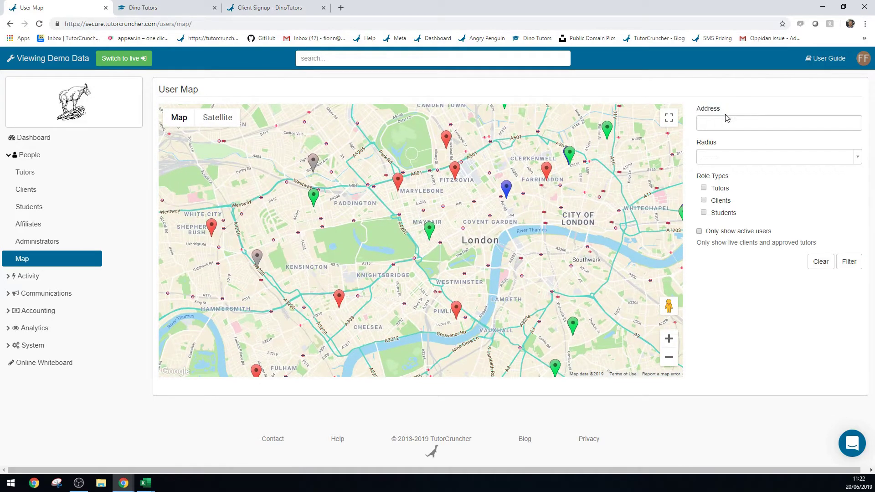
{"action": "left_click", "coordinate": [738, 160]}
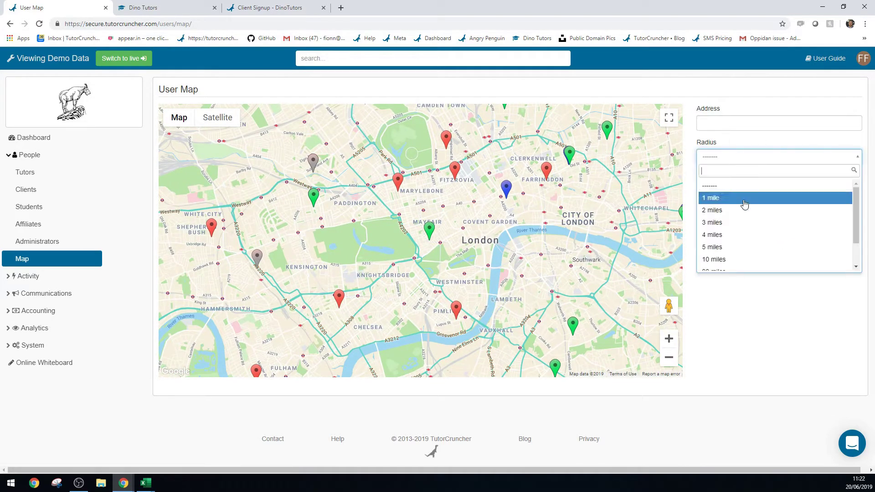
{"action": "left_click", "coordinate": [739, 299]}
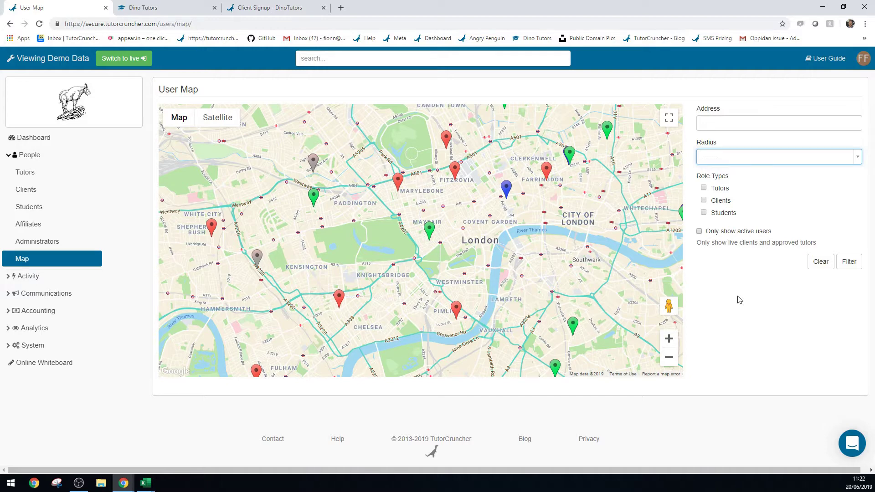
Step: Open the jobs list, view the "3pm Maths Tuesday Year 5" job, and return to the list
{"action": "left_click", "coordinate": [38, 279]}
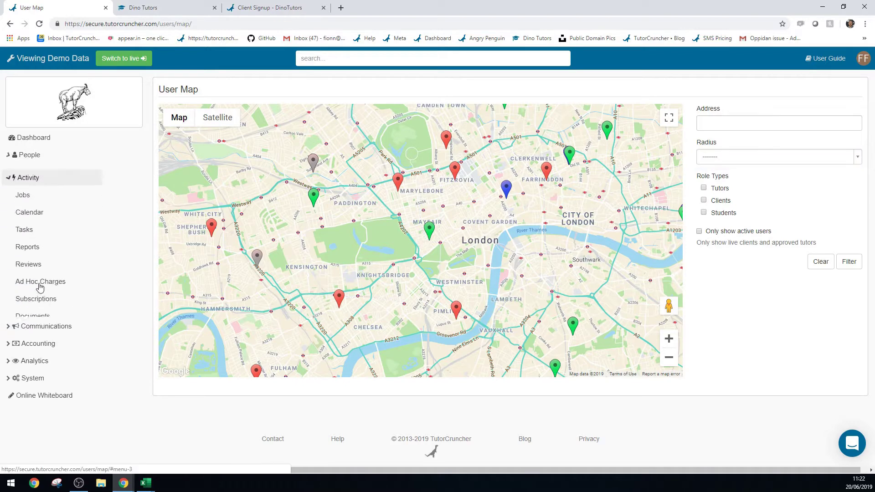
{"action": "left_click", "coordinate": [60, 194]}
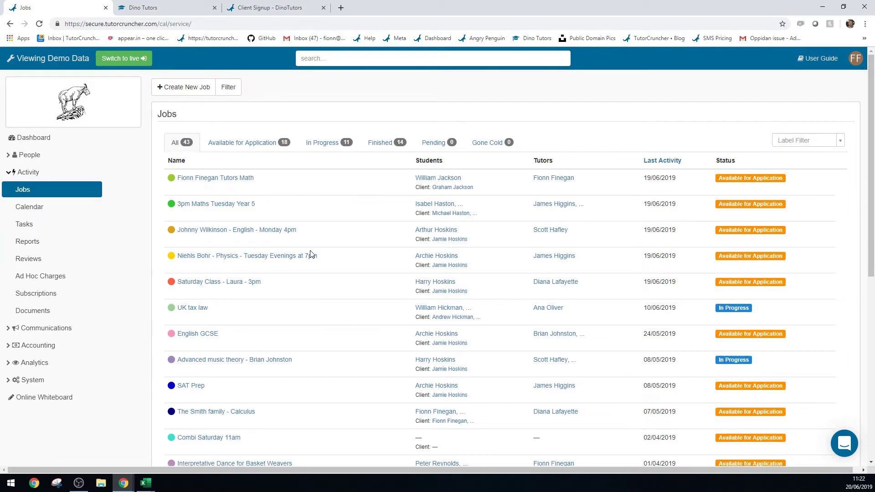
{"action": "left_click", "coordinate": [217, 205]}
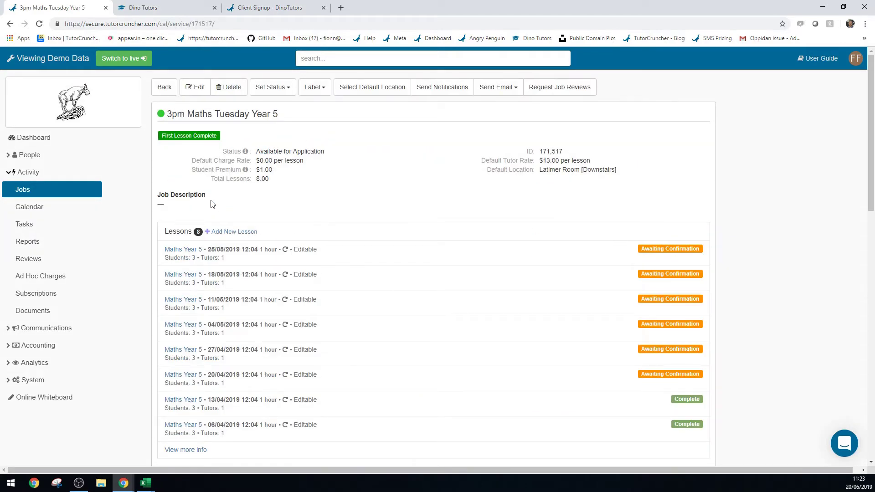
{"action": "key", "text": "alt+Left"}
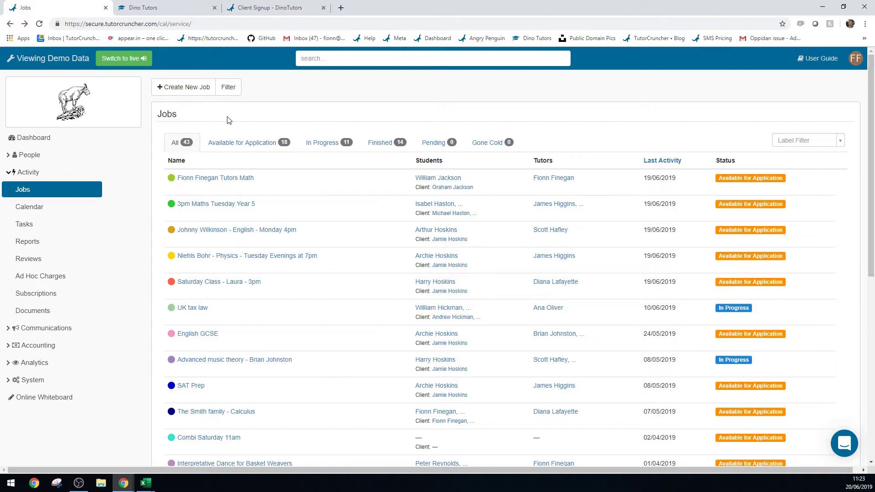
Step: Start a new job and name it with "English SAT Level", the person's full name and "6pm Saturdays", separated by hyphens
{"action": "left_click", "coordinate": [187, 87]}
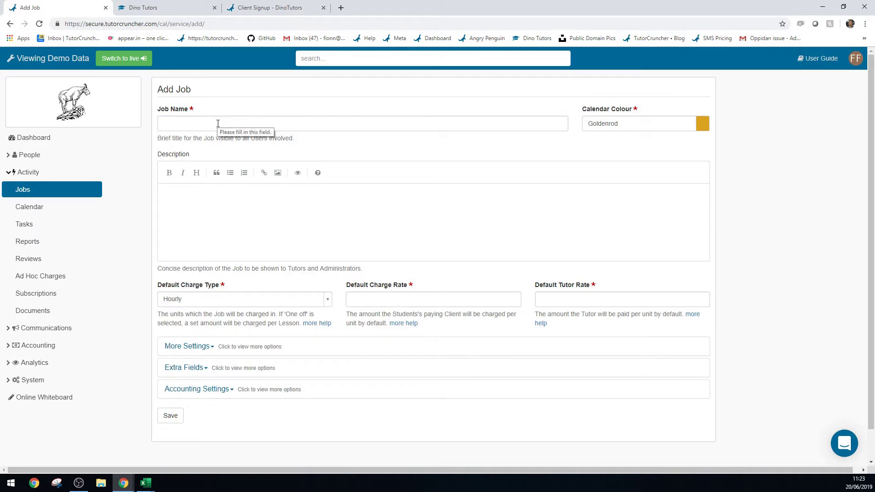
{"action": "left_click", "coordinate": [217, 123]}
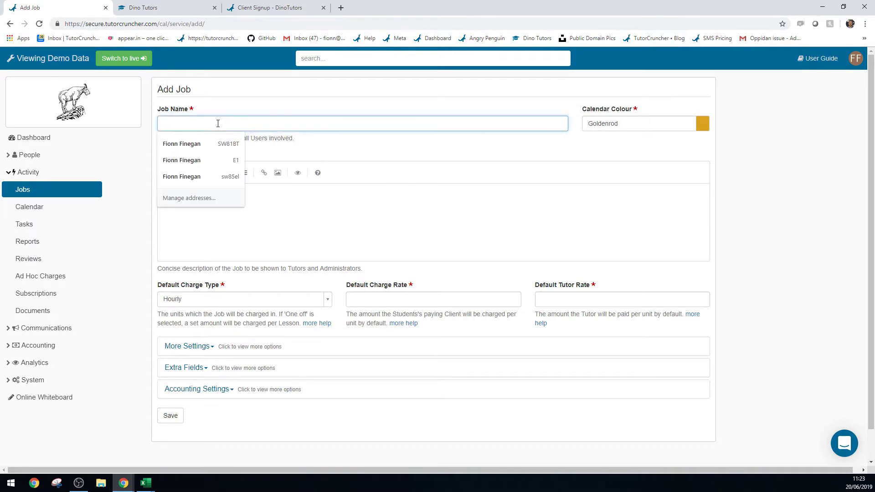
{"action": "type", "text": "Englisdh"}
{"action": "key", "text": "BackSpace"}
{"action": "key", "text": "BackSpace"}
{"action": "type", "text": "h"}
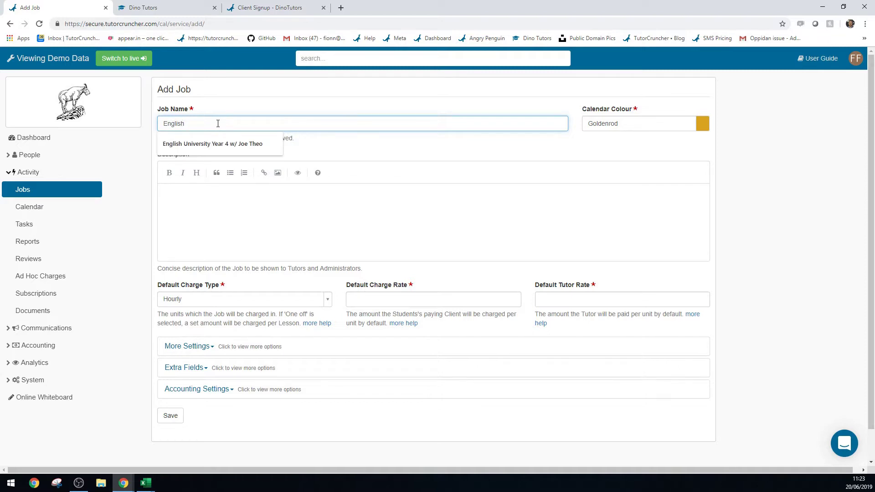
{"action": "type", "text": " SAT"}
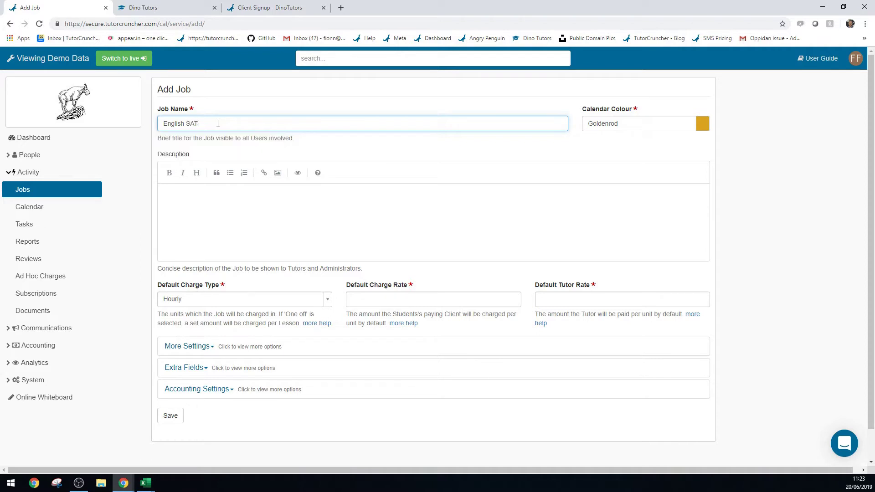
{"action": "type", "text": " Level - Joe Bloggs - 6pm Saturdays"}
Step: Review the new job's description, default charge rate and default tutor rate fields, and the subject part of its name
{"action": "left_click", "coordinate": [220, 196]}
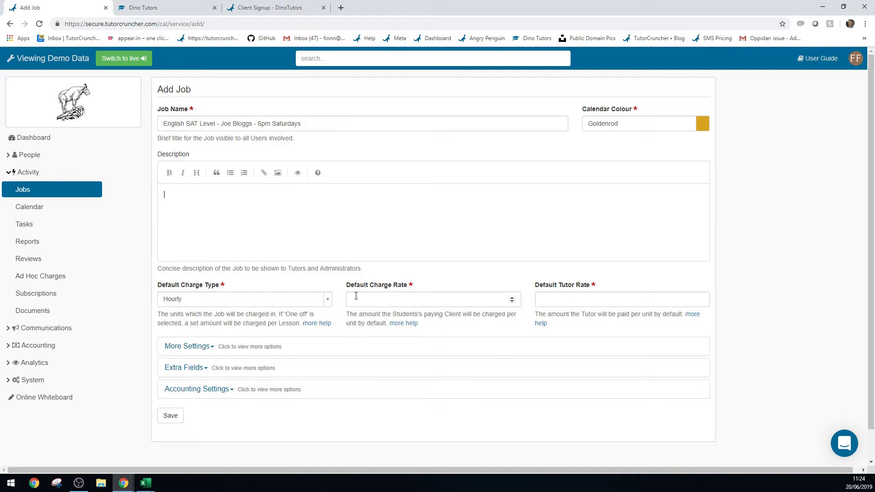
{"action": "left_click", "coordinate": [379, 298]}
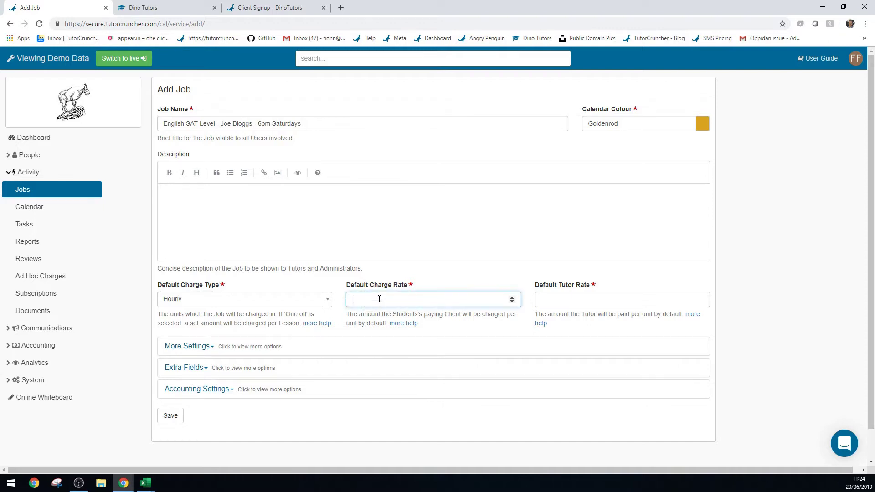
{"action": "left_click", "coordinate": [572, 298]}
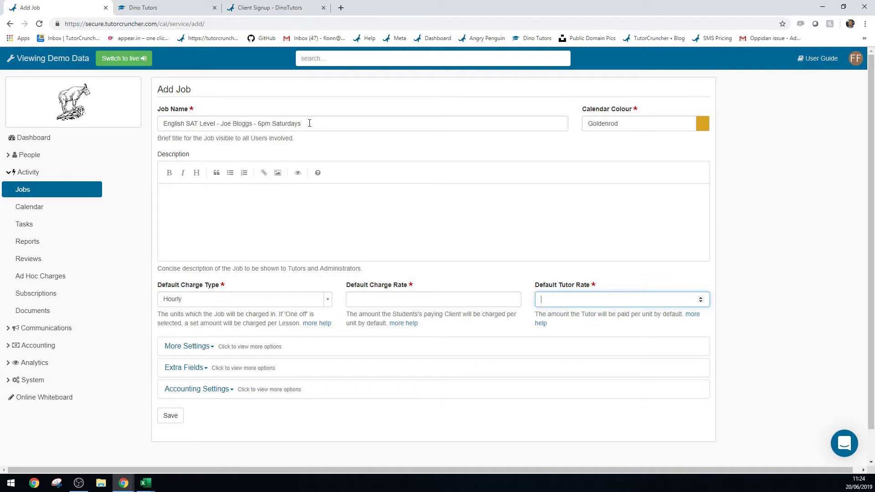
{"action": "left_click_drag", "start_coordinate": [161, 124], "coordinate": [217, 124]}
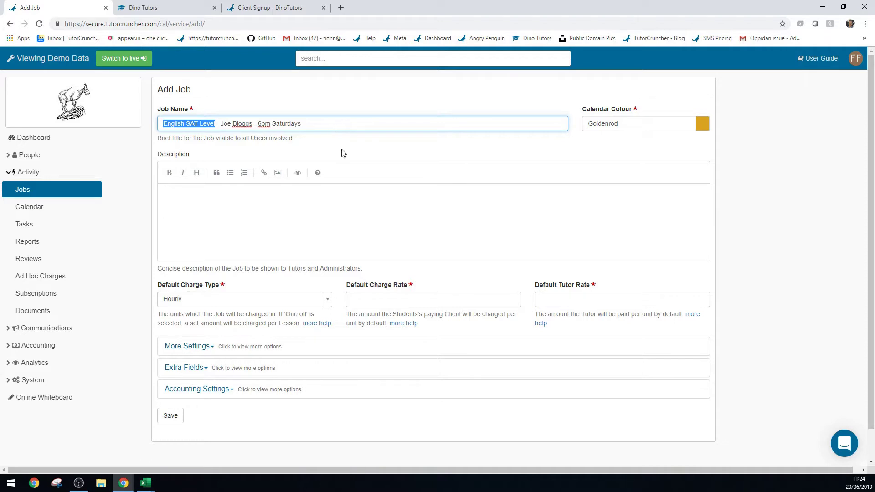
{"action": "left_click", "coordinate": [338, 277]}
Step: Expand the new job's additional settings and examine them, especially the Default Student Premium
{"action": "scroll", "coordinate": [759, 272], "scroll_direction": "down", "scroll_amount": 1}
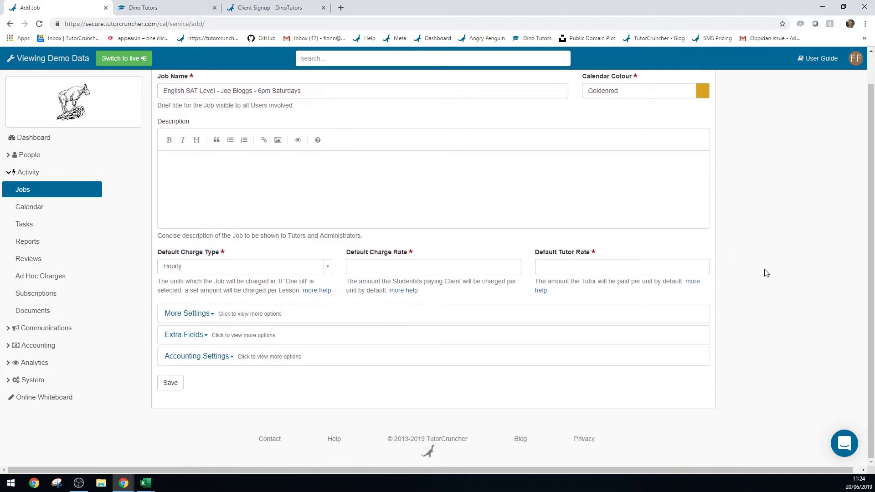
{"action": "left_click", "coordinate": [251, 313]}
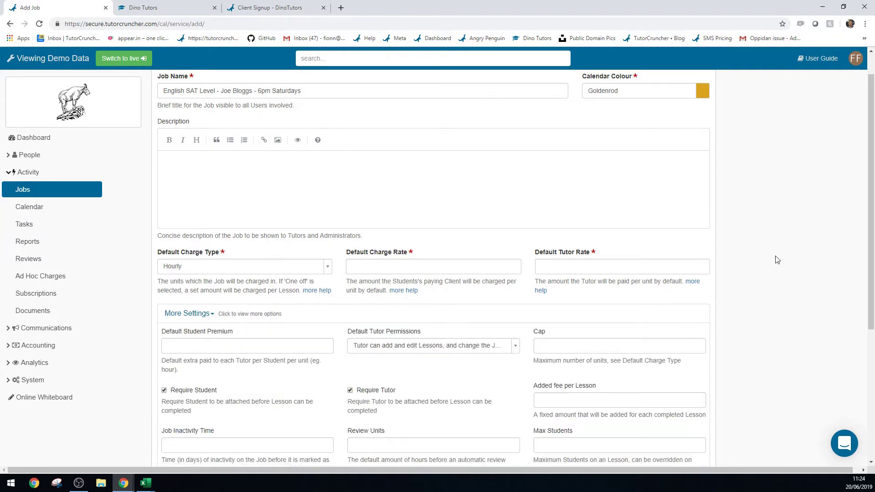
{"action": "scroll", "coordinate": [777, 260], "scroll_direction": "down", "scroll_amount": 4}
{"action": "scroll", "coordinate": [777, 257], "scroll_direction": "up", "scroll_amount": 1}
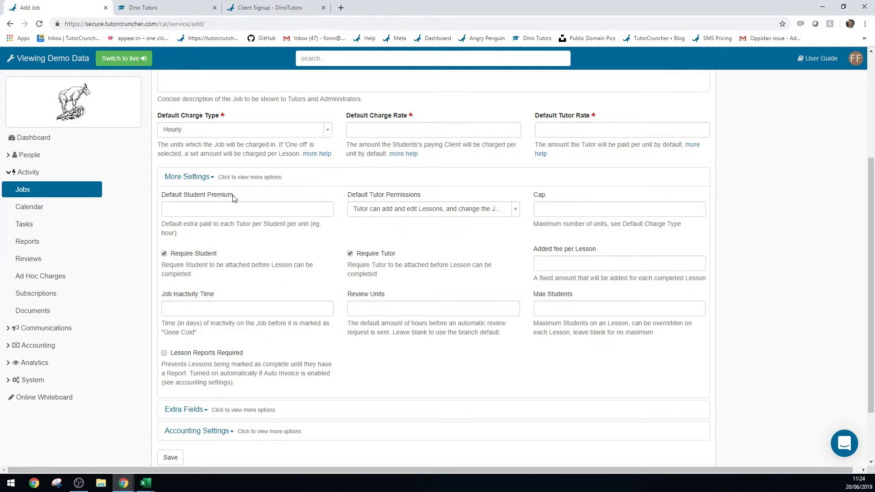
{"action": "left_click_drag", "start_coordinate": [233, 196], "coordinate": [163, 199]}
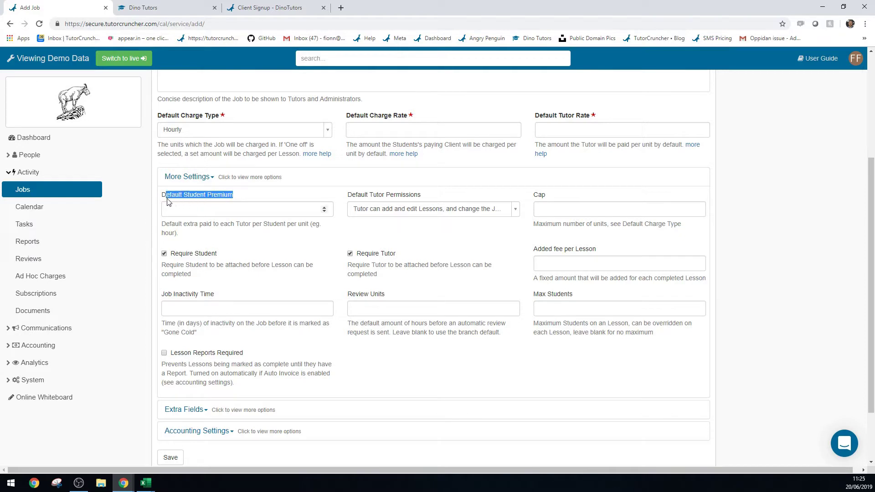
{"action": "left_click", "coordinate": [254, 197]}
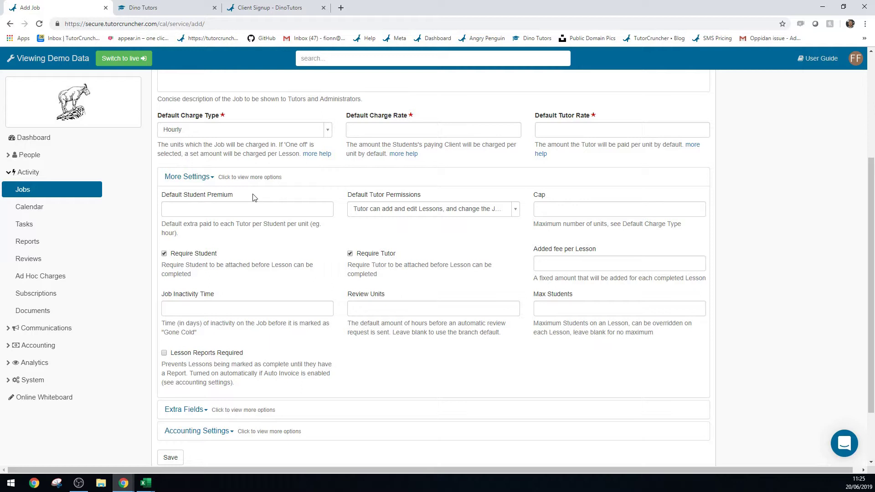
Step: Set the new job's Default Tutor Rate to 20 and its Default Charge Rate to 30
{"action": "left_click", "coordinate": [571, 129]}
{"action": "type", "text": "20"}
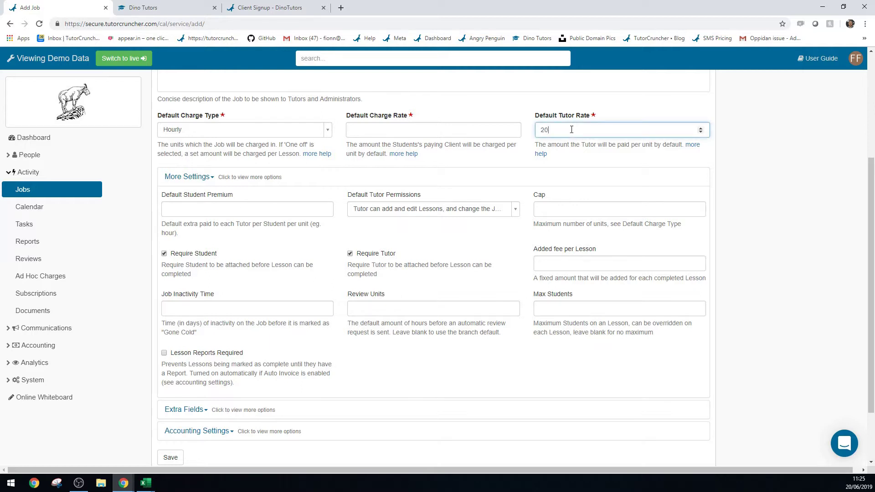
{"action": "left_click", "coordinate": [428, 131]}
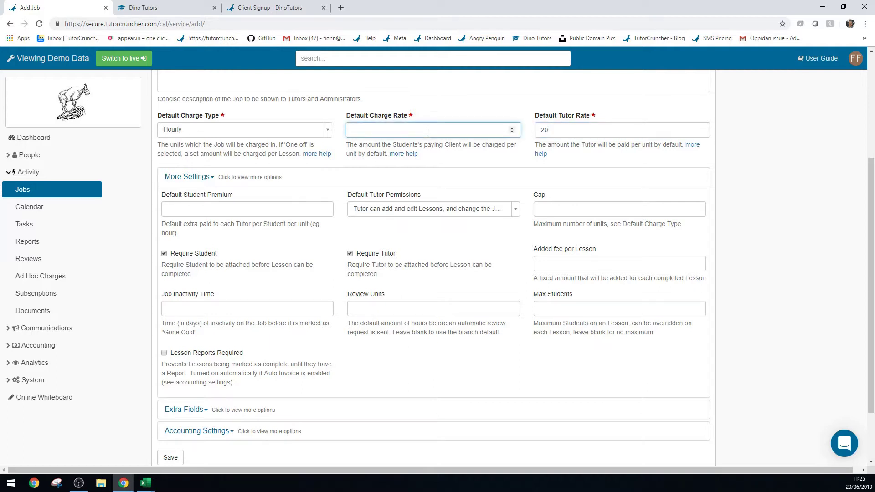
{"action": "type", "text": "30"}
{"action": "left_click", "coordinate": [440, 160]}
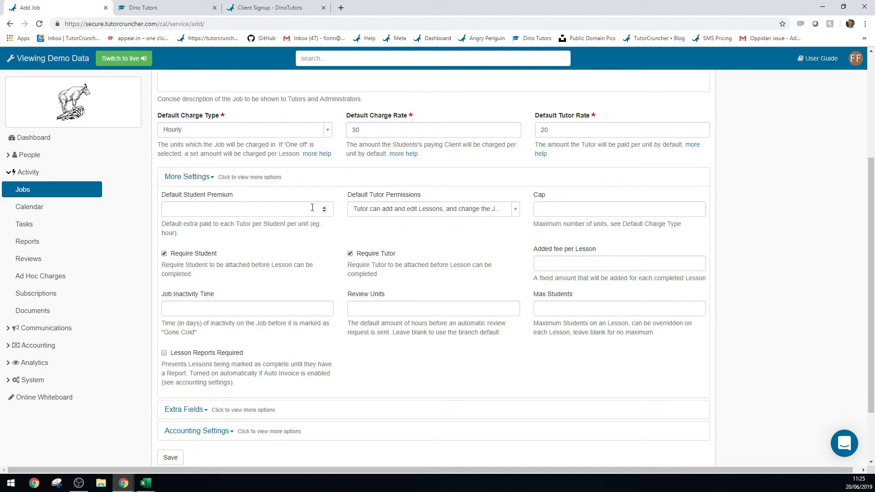
Step: Set the new job's Default Student Premium to 5
{"action": "left_click", "coordinate": [212, 210]}
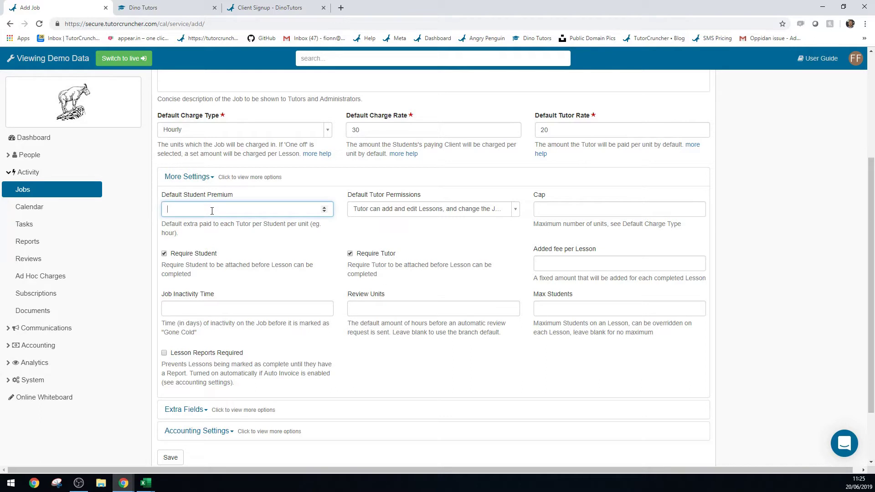
{"action": "type", "text": "5"}
{"action": "left_click", "coordinate": [221, 238]}
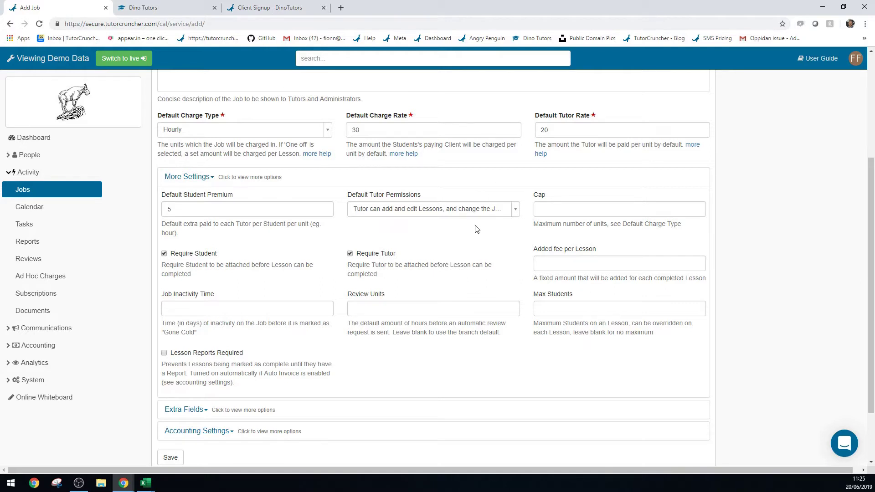
Step: Review the job's Cap and Added fee per Lesson fields and the options available for Default Tutor Permissions
{"action": "left_click", "coordinate": [544, 211]}
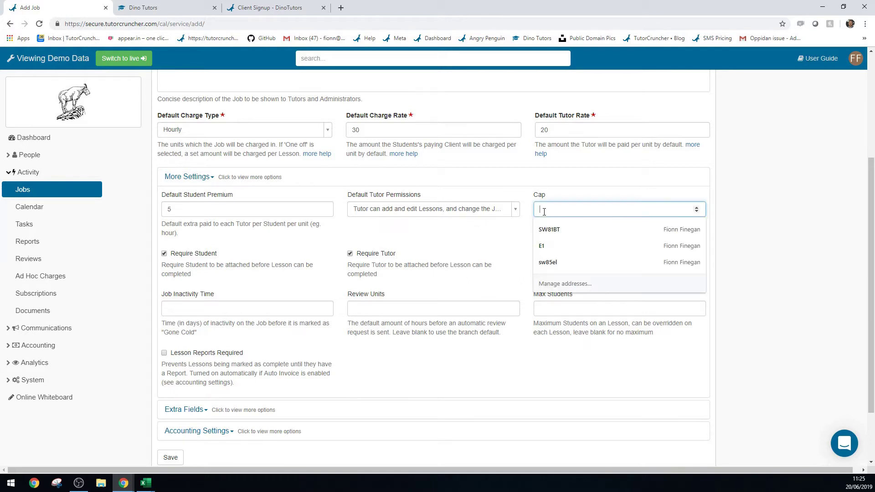
{"action": "left_click", "coordinate": [582, 189]}
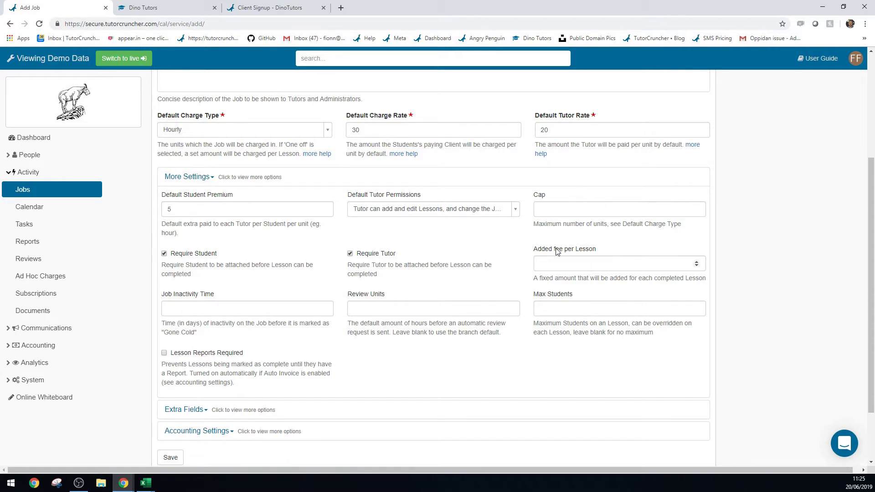
{"action": "left_click_drag", "start_coordinate": [535, 253], "coordinate": [608, 252]}
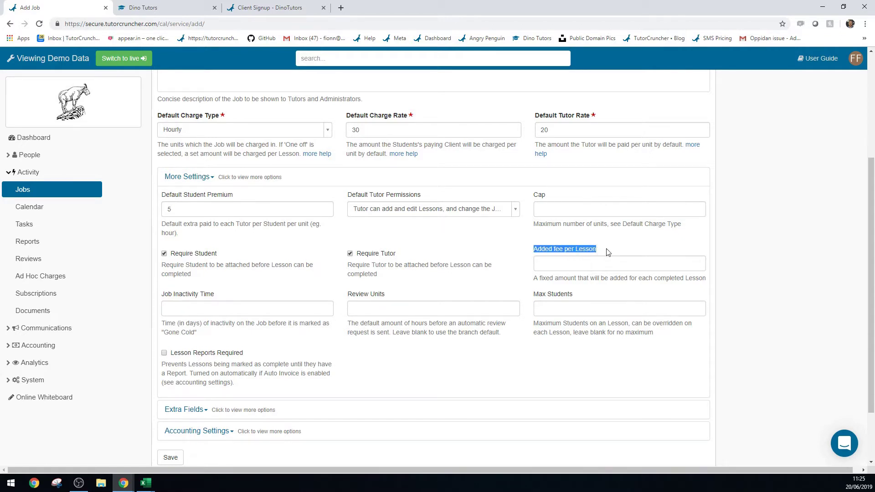
{"action": "left_click", "coordinate": [607, 252]}
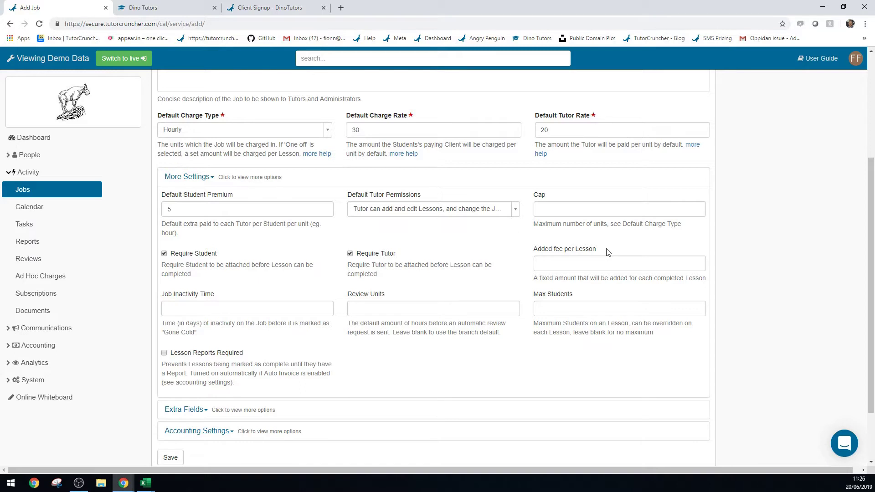
{"action": "left_click", "coordinate": [515, 211]}
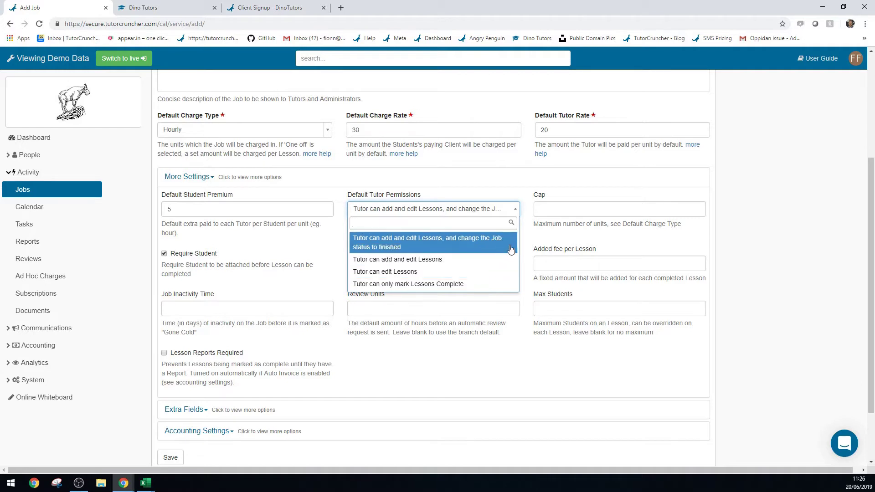
{"action": "left_click", "coordinate": [529, 248]}
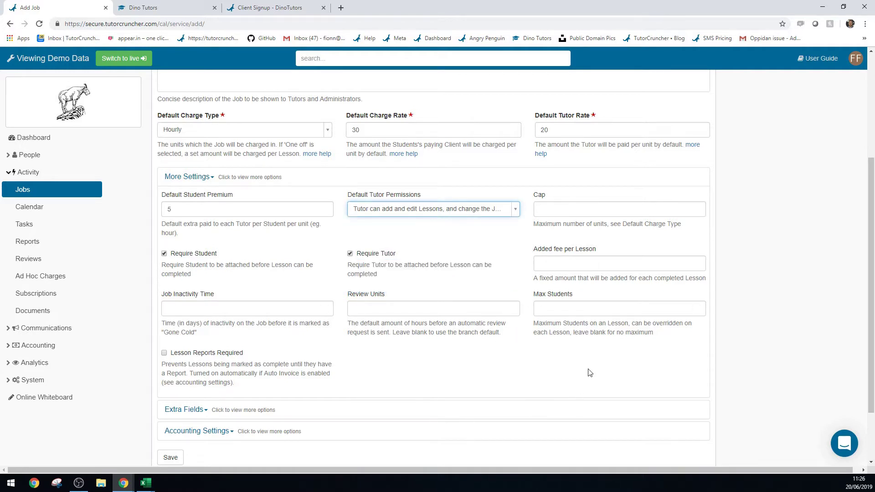
Step: Set the job's Max Students to 10 and collapse the additional settings
{"action": "left_click", "coordinate": [547, 315]}
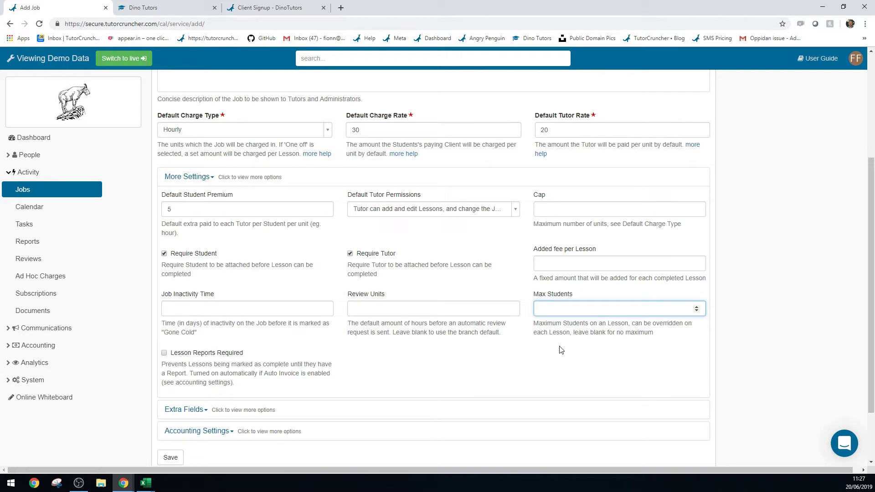
{"action": "type", "text": "10"}
{"action": "left_click", "coordinate": [560, 350]}
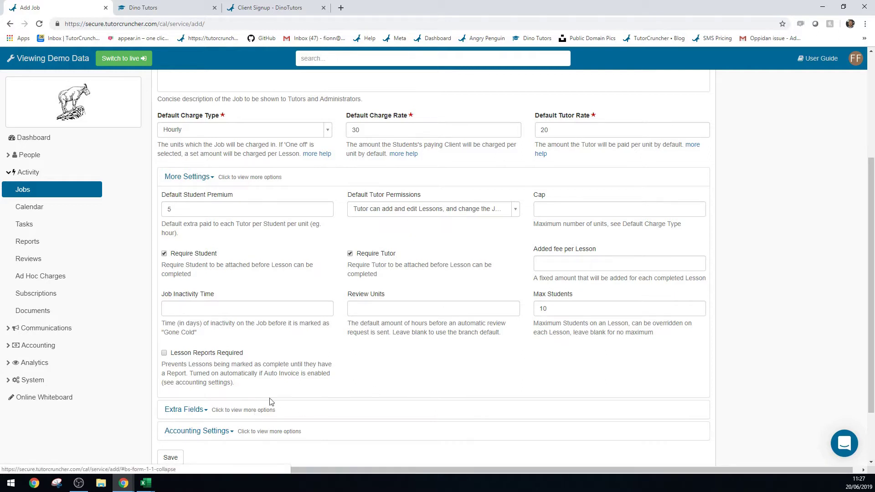
{"action": "scroll", "coordinate": [353, 356], "scroll_direction": "up", "scroll_amount": 1}
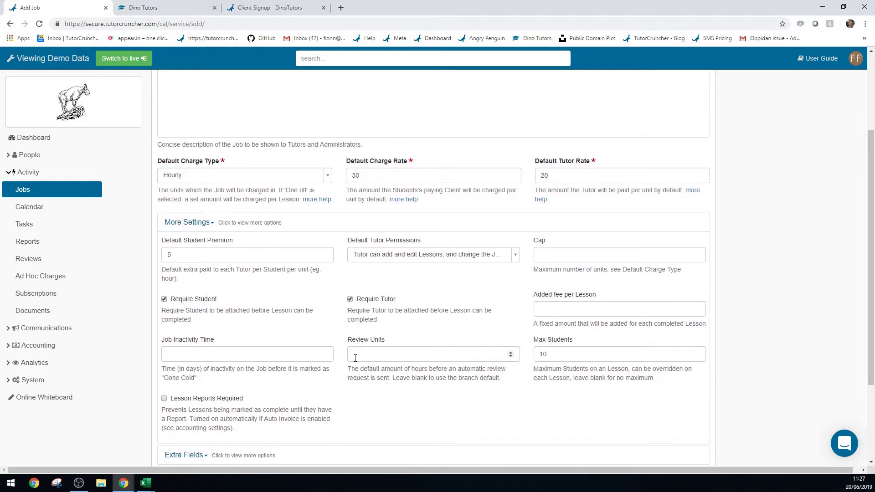
{"action": "left_click", "coordinate": [199, 223]}
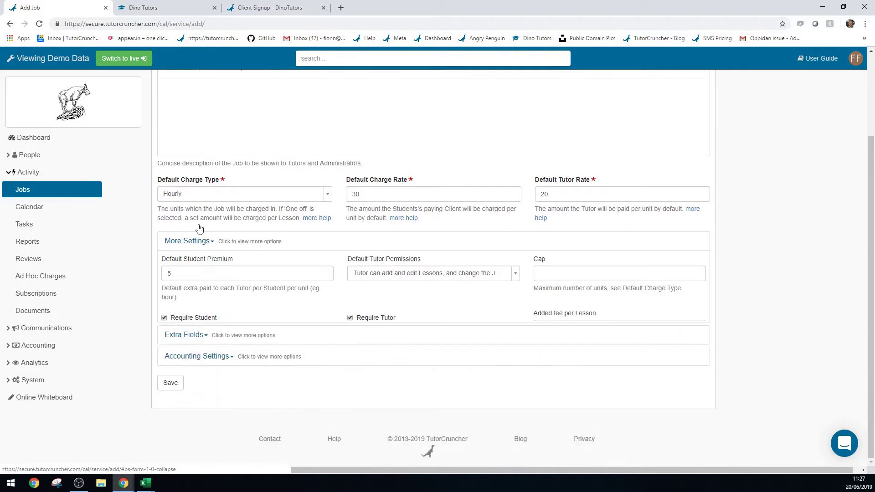
Step: Expand the job's Extra Fields and look at the Special Room Setup rating field
{"action": "left_click", "coordinate": [235, 337]}
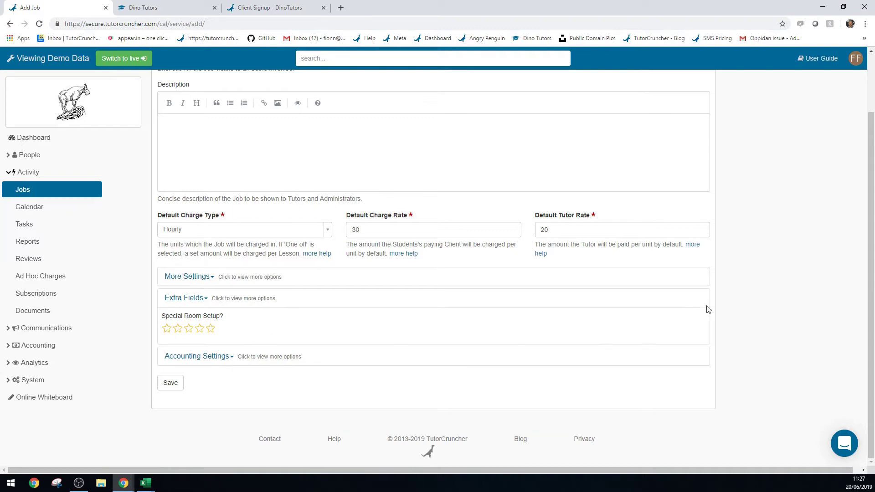
{"action": "scroll", "coordinate": [732, 321], "scroll_direction": "up", "scroll_amount": 1}
{"action": "scroll", "coordinate": [733, 319], "scroll_direction": "up", "scroll_amount": 1}
{"action": "scroll", "coordinate": [720, 318], "scroll_direction": "down", "scroll_amount": 2}
Step: Expand the job's Accounting Settings and examine the options for Sales Codes, Tax Setting and Commission Tax, plus Auto Invoice
{"action": "left_click", "coordinate": [211, 357]}
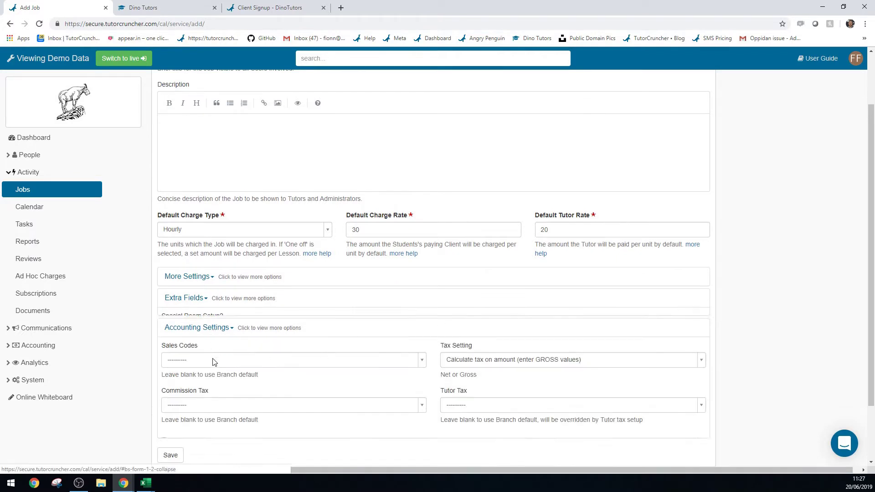
{"action": "scroll", "coordinate": [800, 296], "scroll_direction": "down", "scroll_amount": 2}
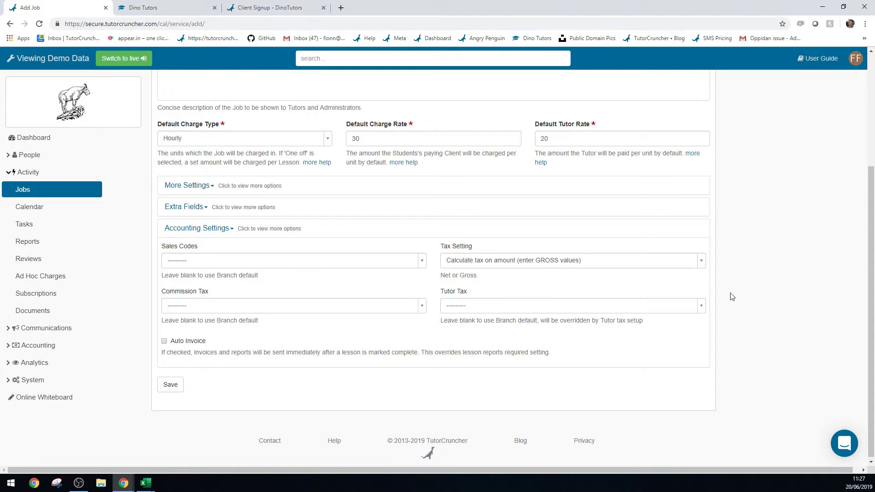
{"action": "left_click", "coordinate": [422, 261]}
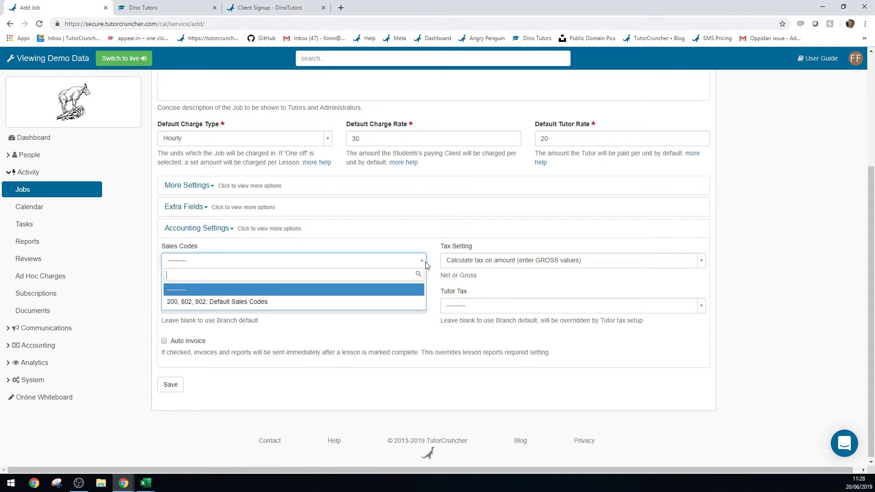
{"action": "left_click", "coordinate": [425, 263]}
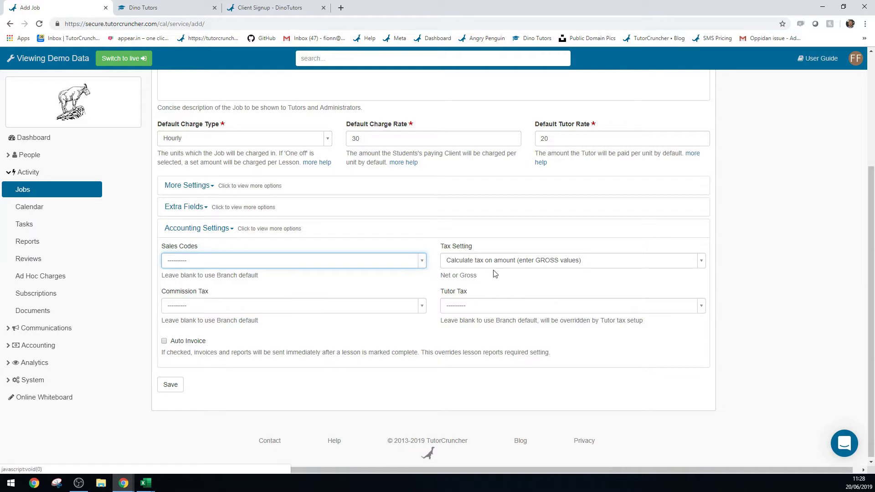
{"action": "left_click", "coordinate": [702, 261]}
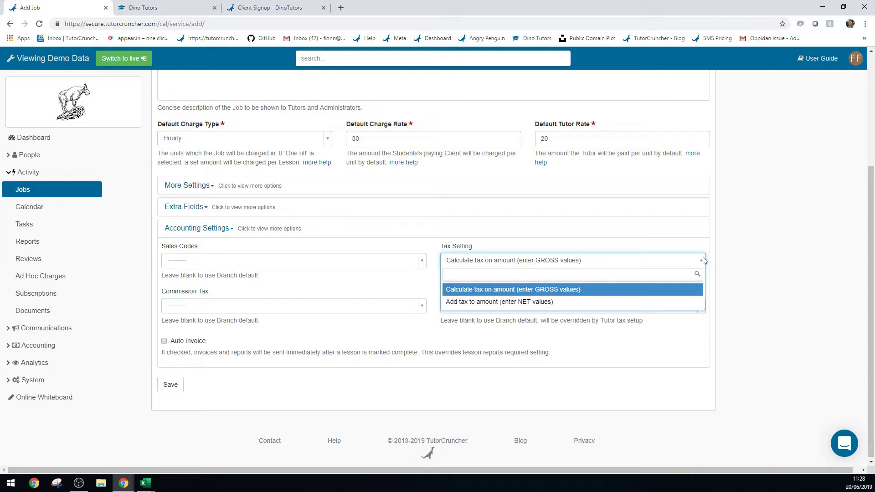
{"action": "left_click", "coordinate": [704, 260]}
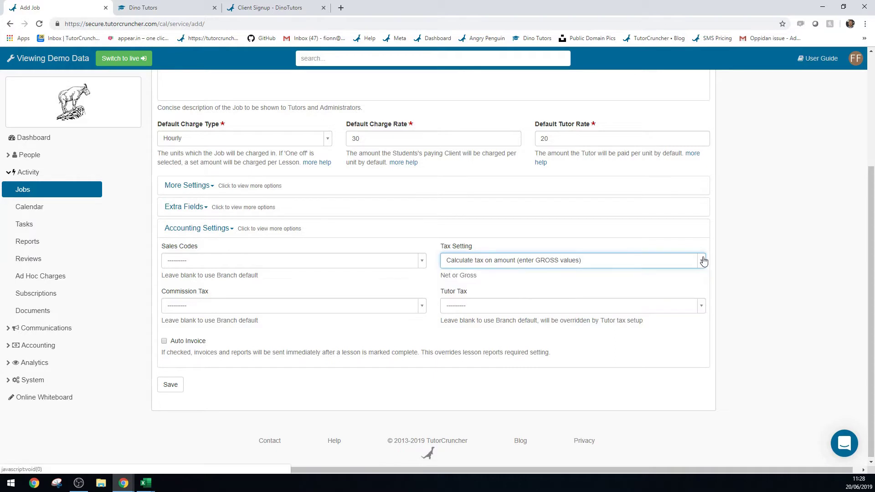
{"action": "left_click", "coordinate": [422, 307]}
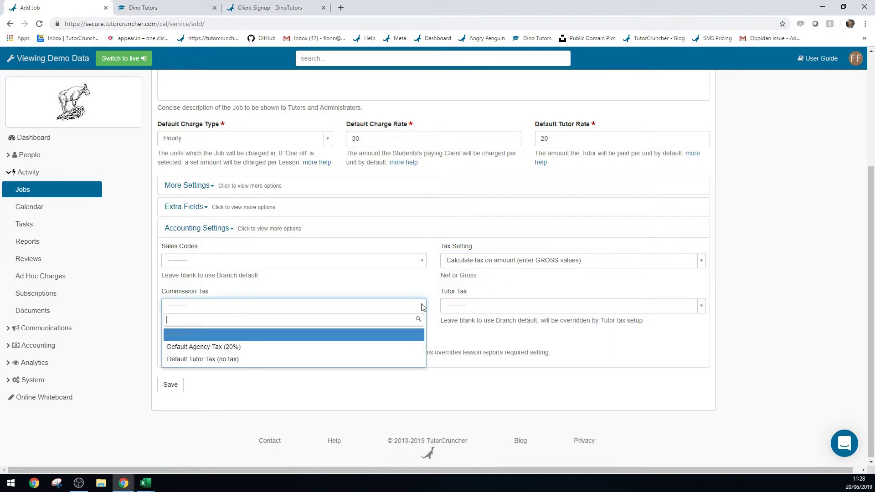
{"action": "left_click", "coordinate": [422, 306]}
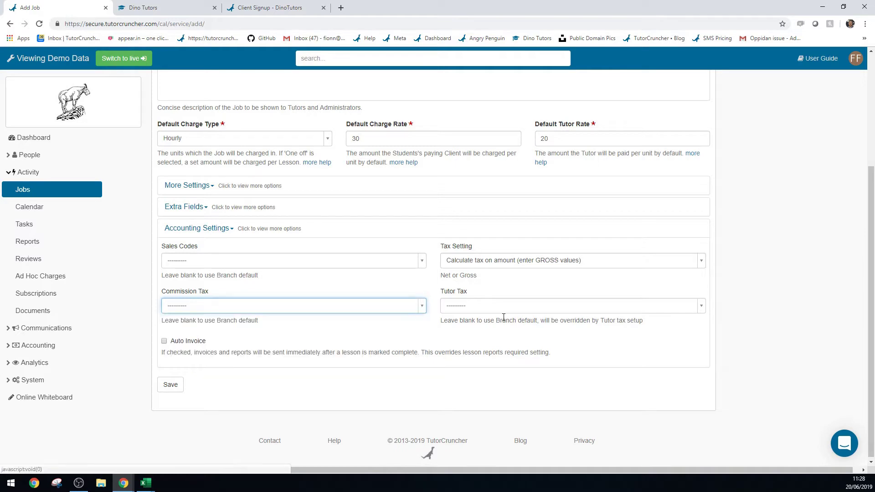
{"action": "left_click_drag", "start_coordinate": [181, 347], "coordinate": [171, 344]}
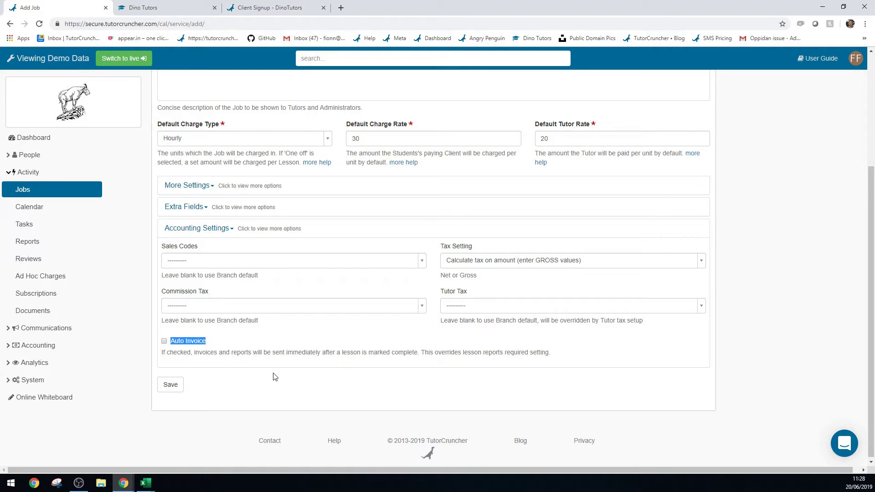
{"action": "left_click", "coordinate": [287, 350]}
Step: Save the new job and check the person's name in its title
{"action": "left_click", "coordinate": [171, 385]}
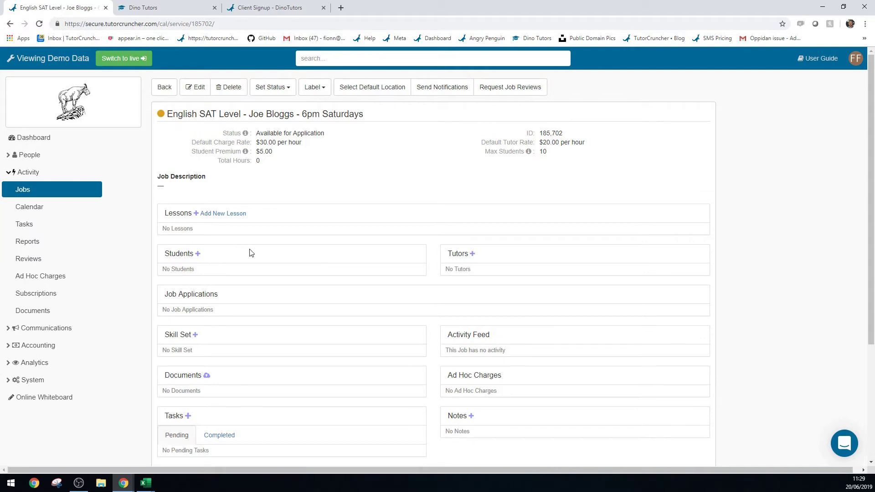
{"action": "left_click_drag", "start_coordinate": [249, 114], "coordinate": [294, 114]}
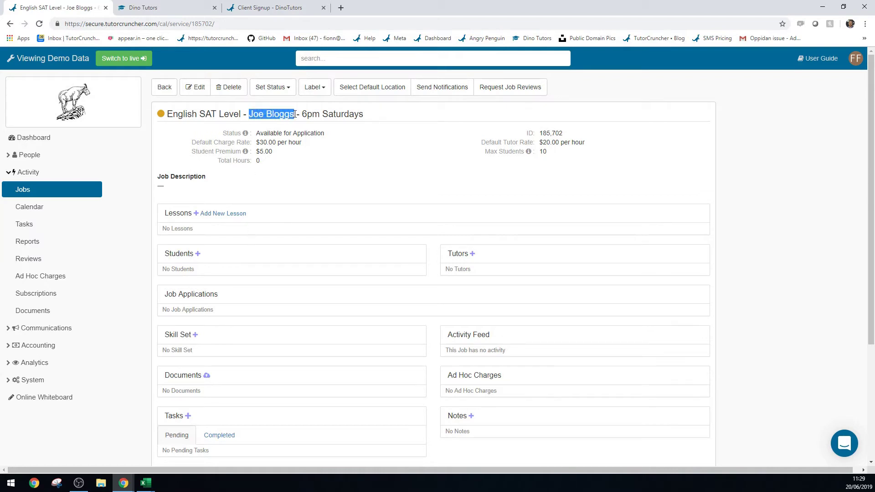
{"action": "left_click", "coordinate": [280, 250]}
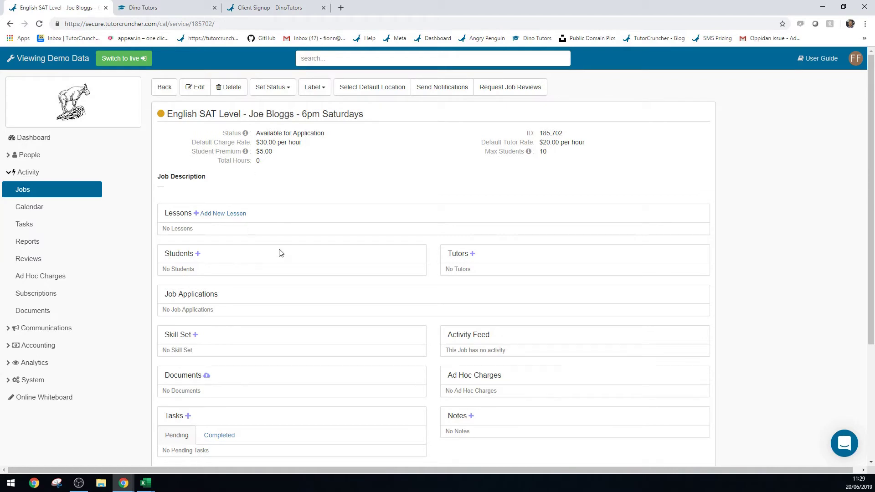
Step: Add a student to the job by searching for part of the surname, choosing the first match and keeping the default rate
{"action": "left_click", "coordinate": [198, 253]}
{"action": "left_click", "coordinate": [360, 105]}
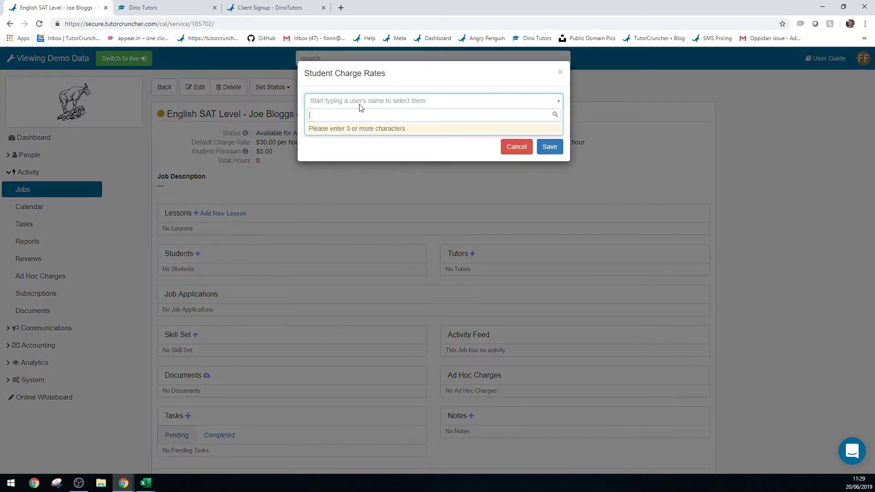
{"action": "type", "text": "hos"}
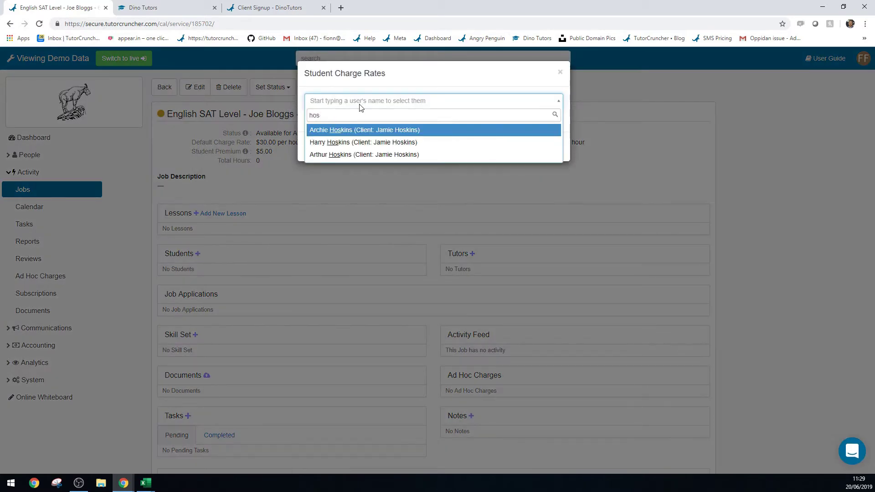
{"action": "left_click", "coordinate": [374, 132]}
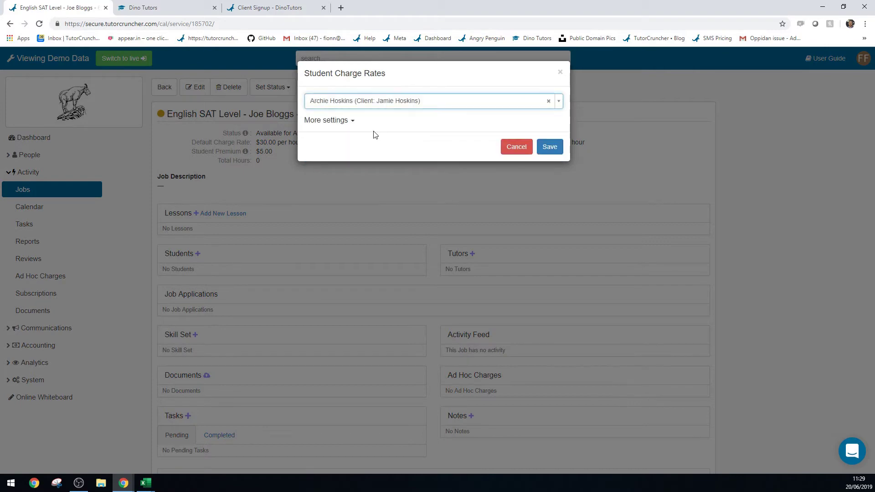
{"action": "left_click", "coordinate": [550, 146]}
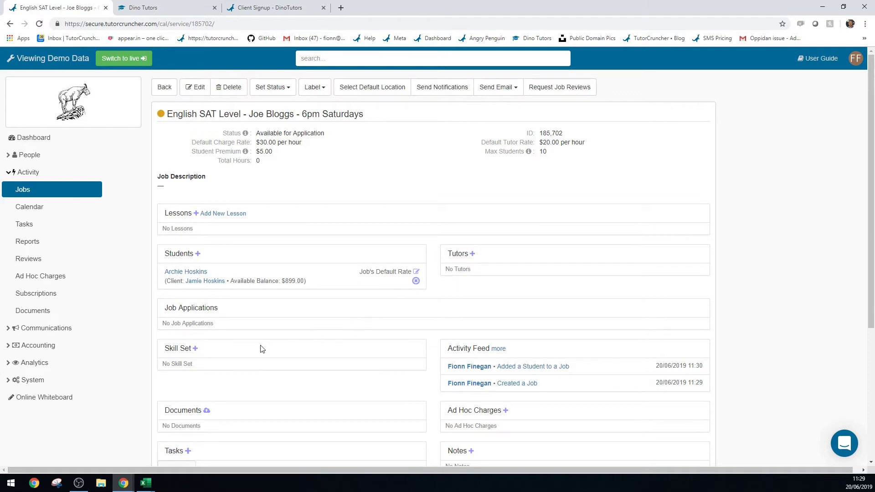
Step: Add a Required desired skill to the job with teaching level GCSE, subject category English and subject English Language
{"action": "left_click", "coordinate": [195, 349]}
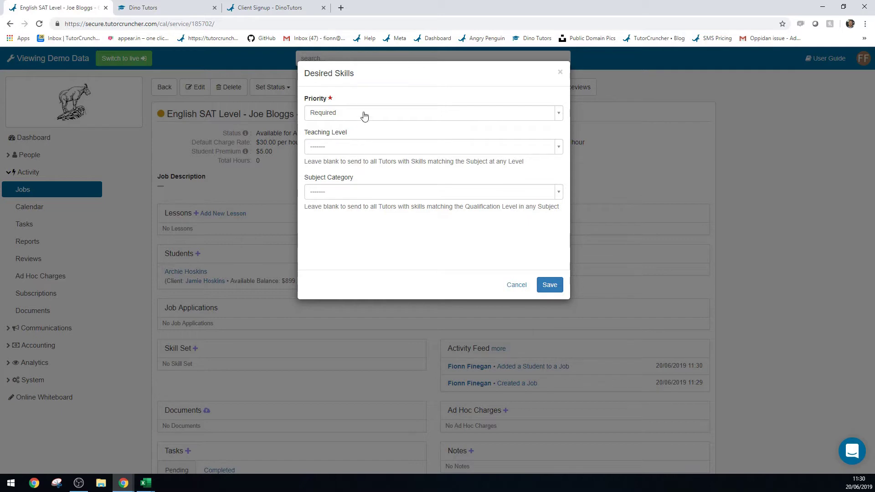
{"action": "left_click", "coordinate": [510, 115]}
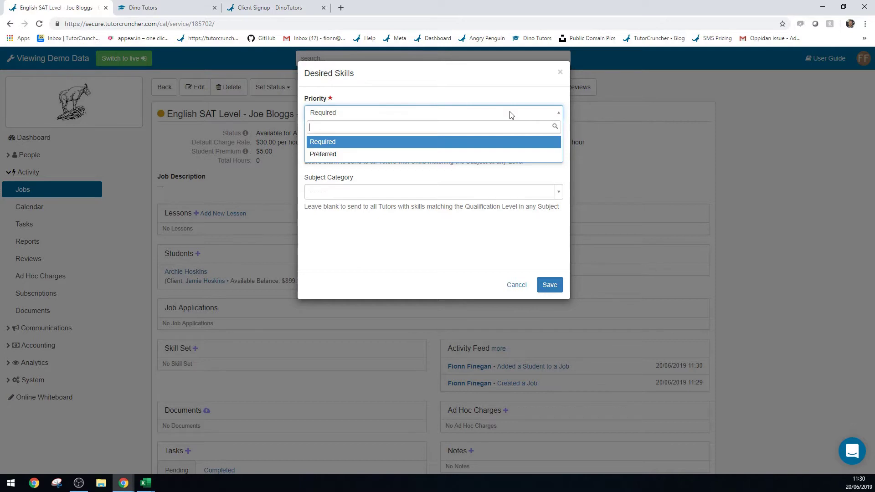
{"action": "left_click", "coordinate": [367, 143]}
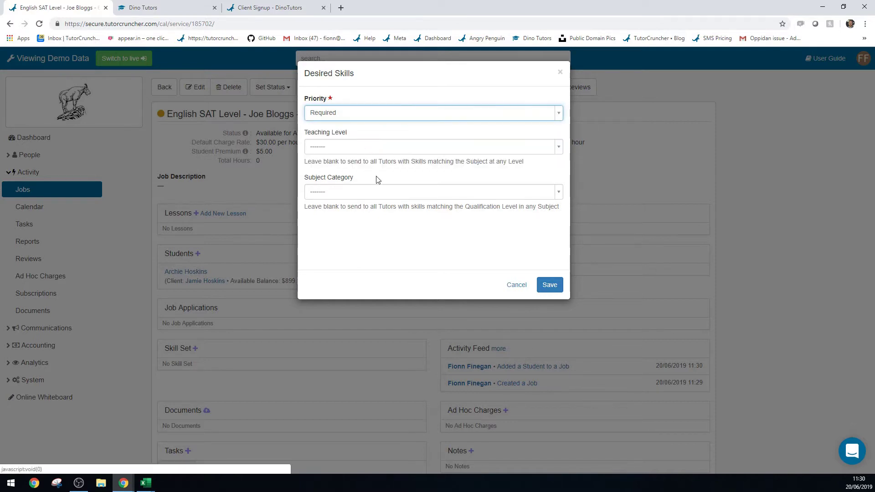
{"action": "left_click", "coordinate": [395, 147]}
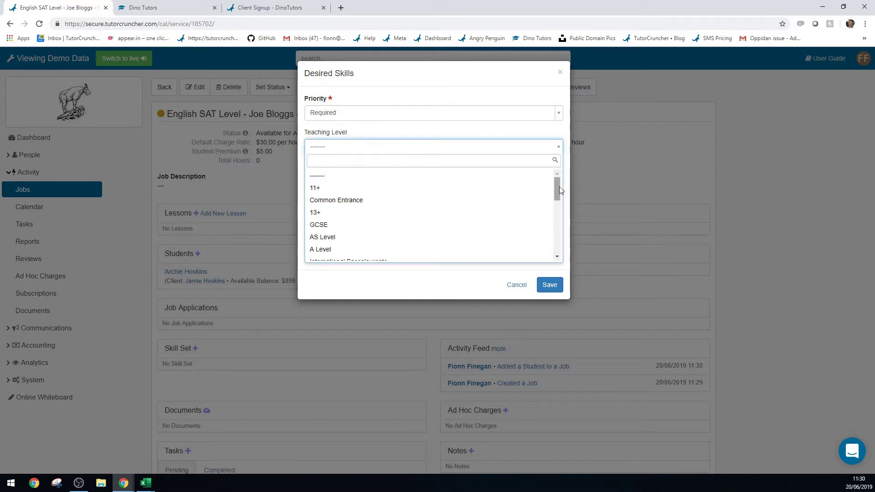
{"action": "left_click_drag", "start_coordinate": [559, 187], "coordinate": [560, 195]}
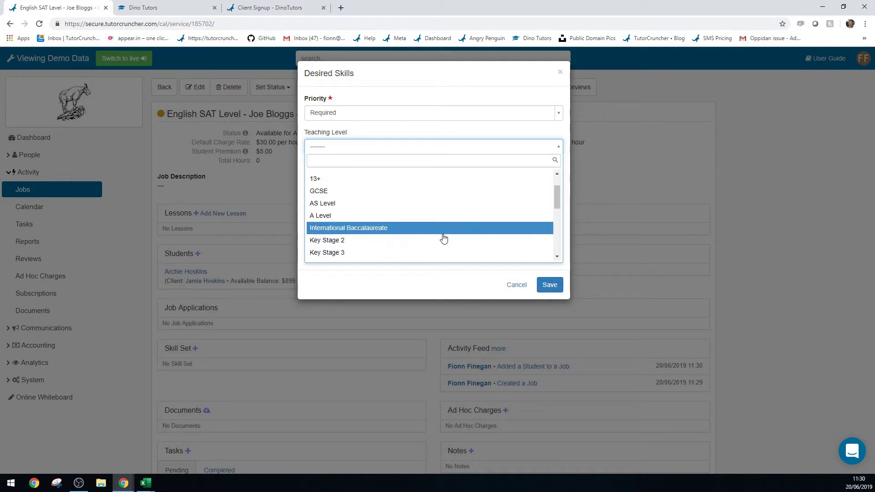
{"action": "left_click", "coordinate": [356, 192]}
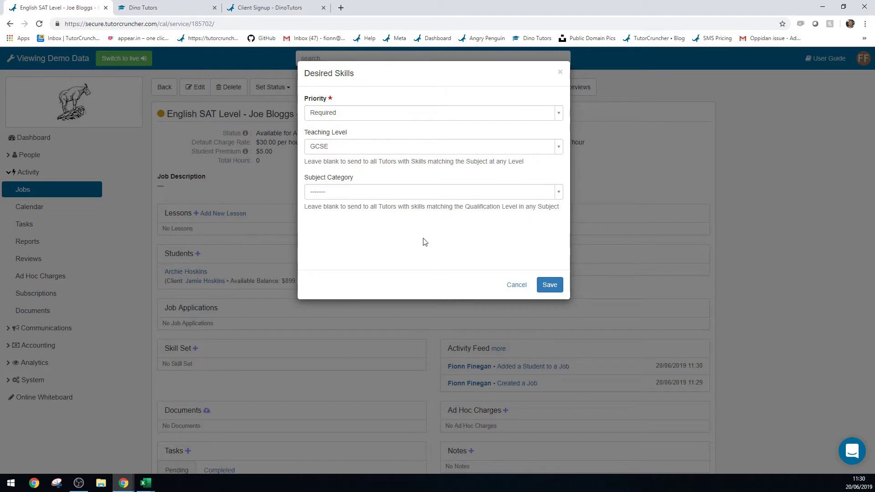
{"action": "left_click", "coordinate": [546, 196]}
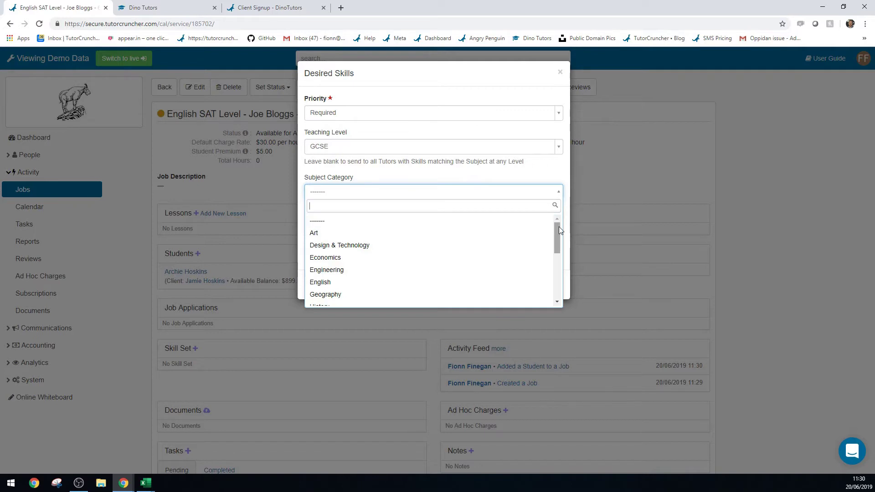
{"action": "left_click", "coordinate": [373, 285]}
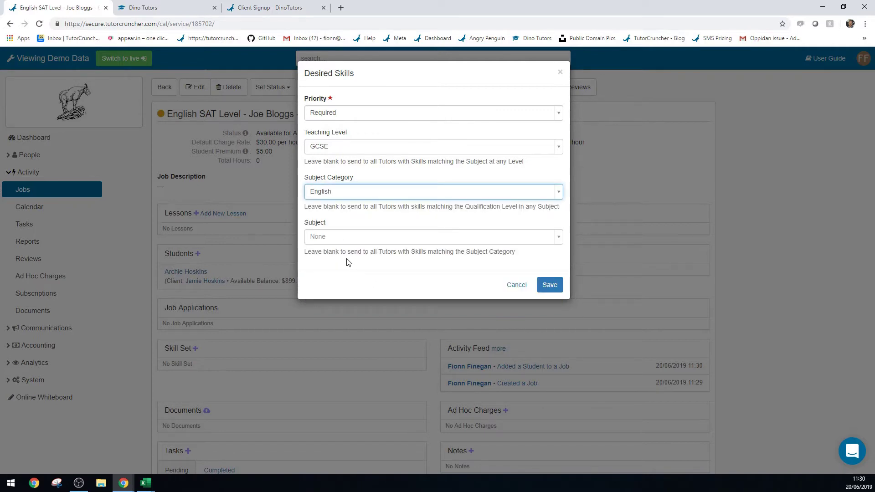
{"action": "left_click", "coordinate": [328, 242]}
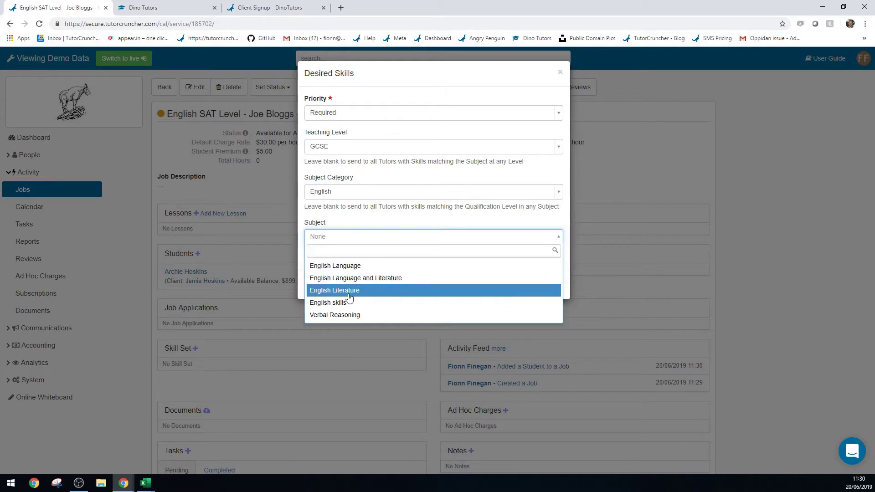
{"action": "left_click", "coordinate": [350, 268]}
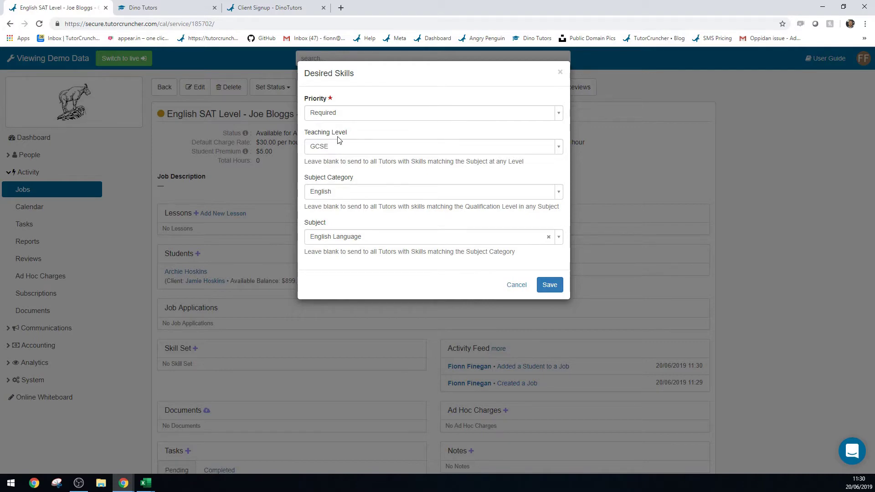
{"action": "left_click", "coordinate": [560, 291]}
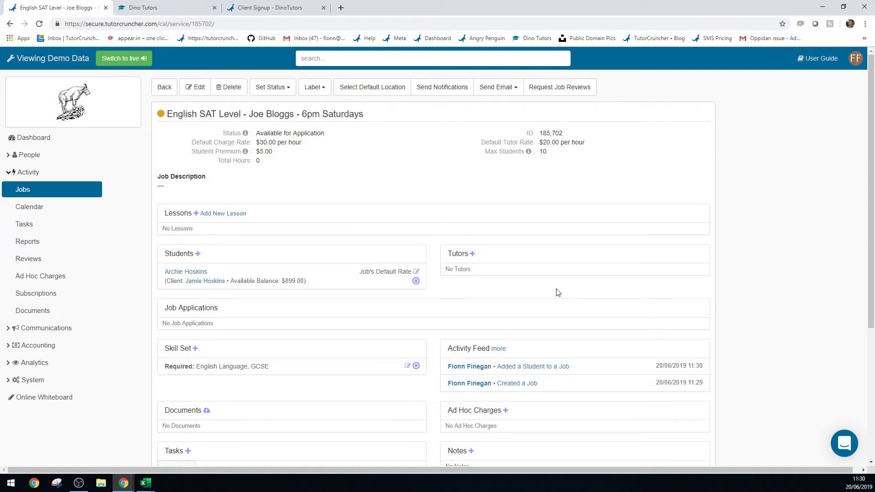
Step: Compare the tutors offered for job notifications under the required-skills and all-approved options, check the Location Filter, and close without sending
{"action": "left_click", "coordinate": [449, 92]}
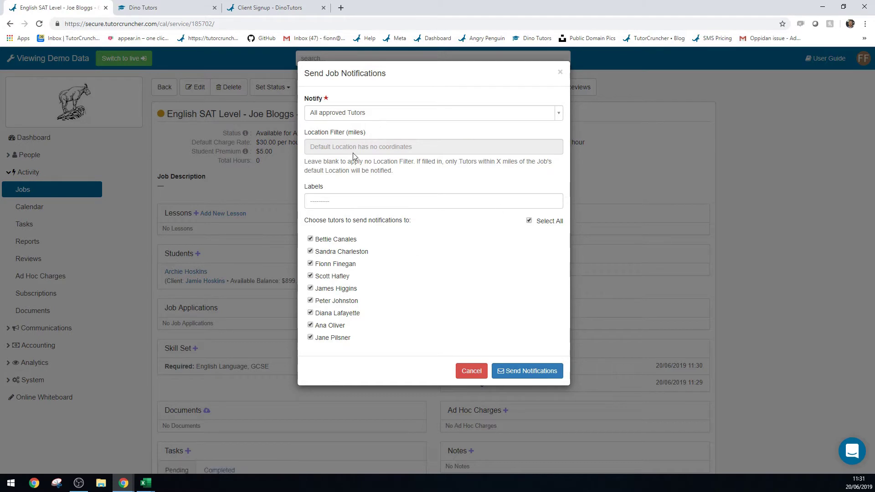
{"action": "left_click", "coordinate": [381, 115]}
{"action": "left_click", "coordinate": [403, 142]}
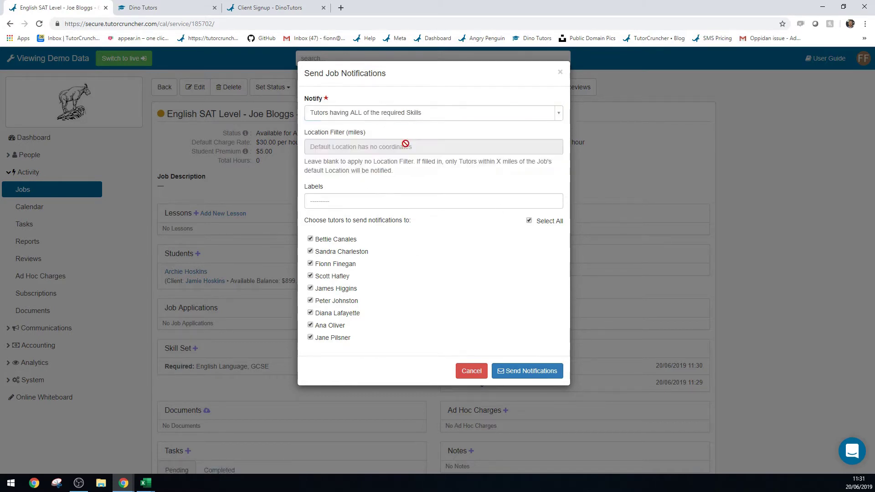
{"action": "left_click", "coordinate": [388, 113]}
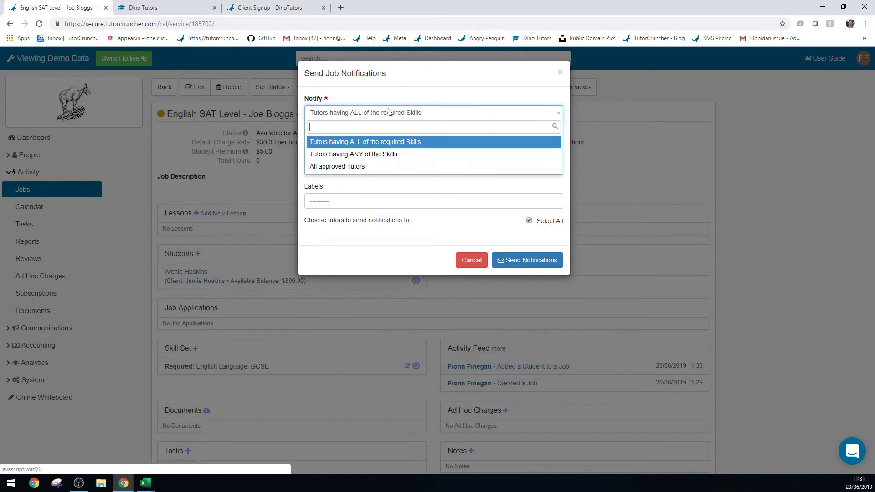
{"action": "left_click", "coordinate": [364, 167]}
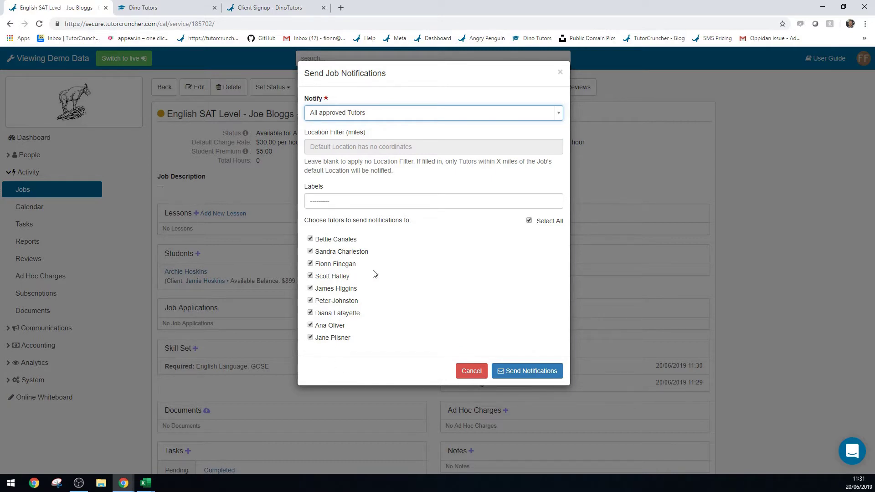
{"action": "left_click_drag", "start_coordinate": [303, 133], "coordinate": [365, 133]}
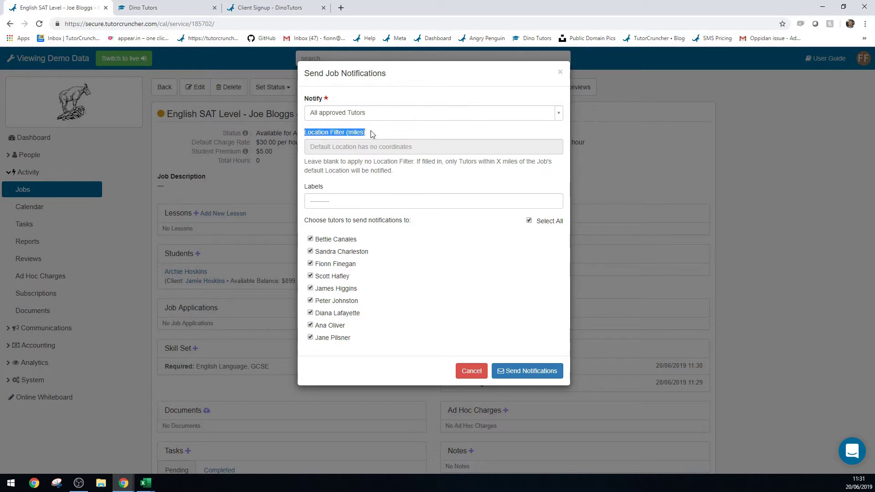
{"action": "left_click", "coordinate": [372, 134]}
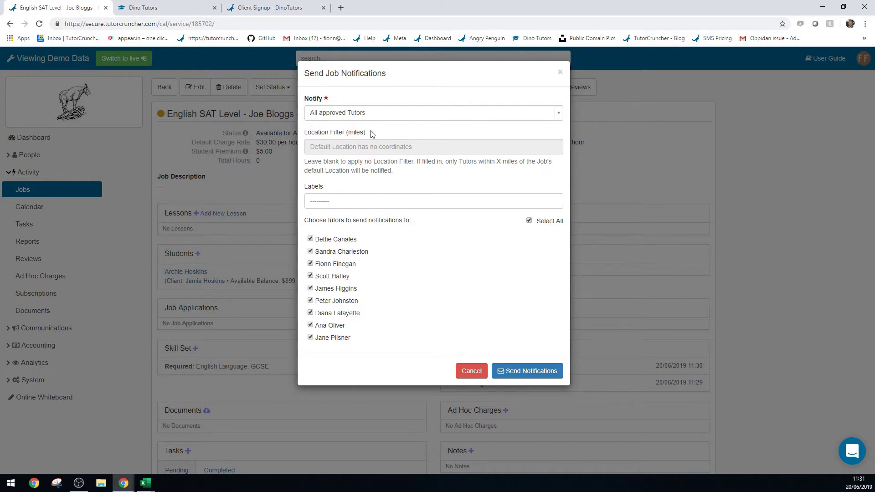
{"action": "left_click", "coordinate": [560, 73]}
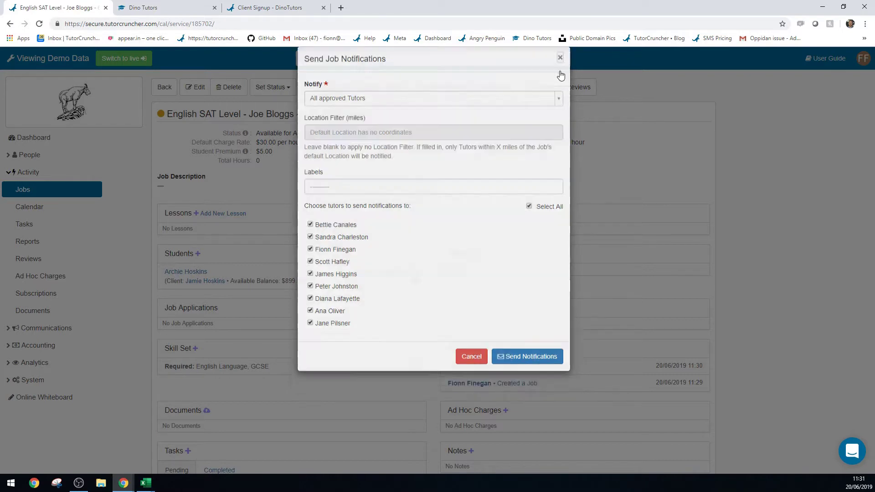
Step: Set the job's default location to the attached student's location and save it
{"action": "left_click", "coordinate": [378, 85]}
{"action": "left_click", "coordinate": [375, 113]}
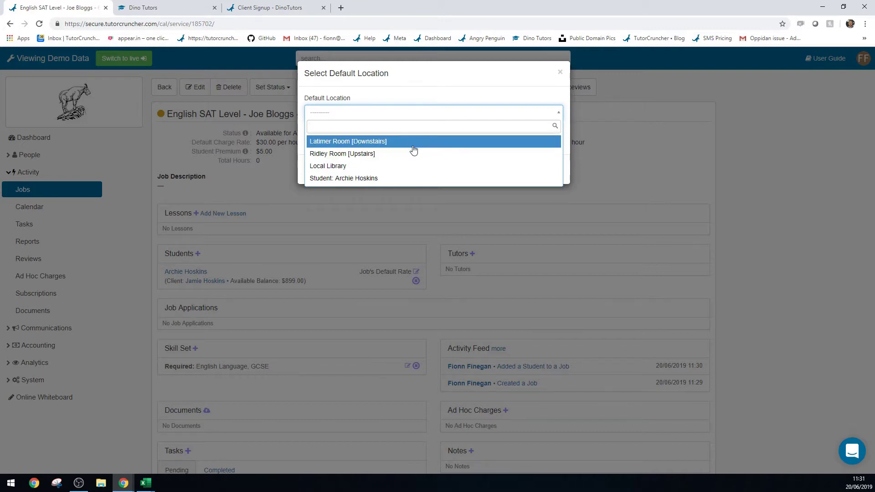
{"action": "left_click", "coordinate": [394, 179]}
{"action": "left_click", "coordinate": [551, 170]}
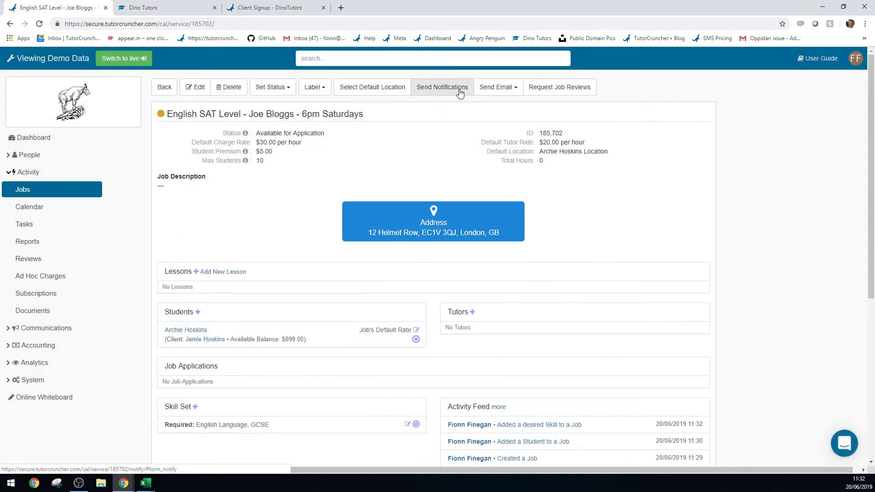
Step: Preview the tutors for job notifications with location filters of 10 and 5 miles, and close without sending
{"action": "left_click", "coordinate": [458, 88]}
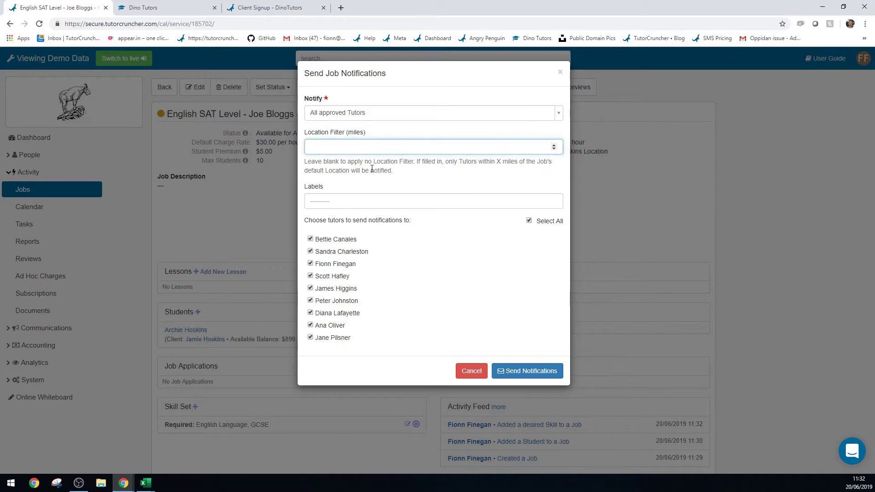
{"action": "type", "text": "10"}
{"action": "left_click", "coordinate": [324, 146]}
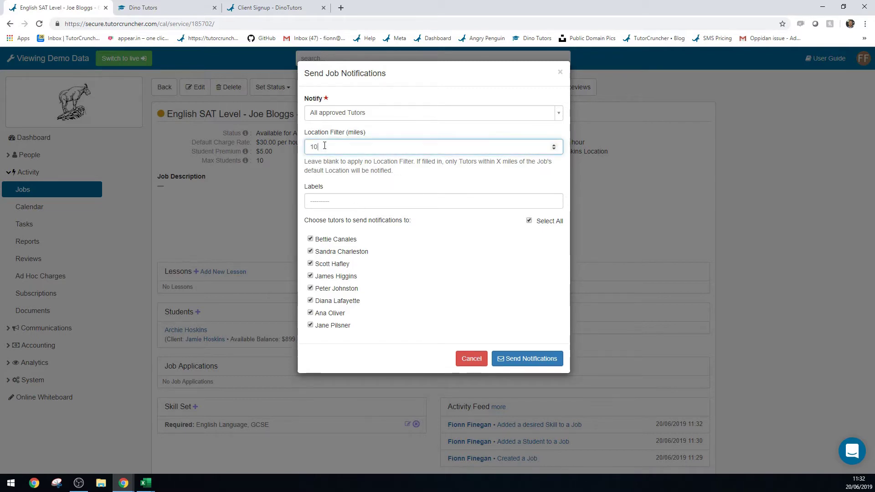
{"action": "double_click", "coordinate": [324, 146]}
{"action": "type", "text": "5"}
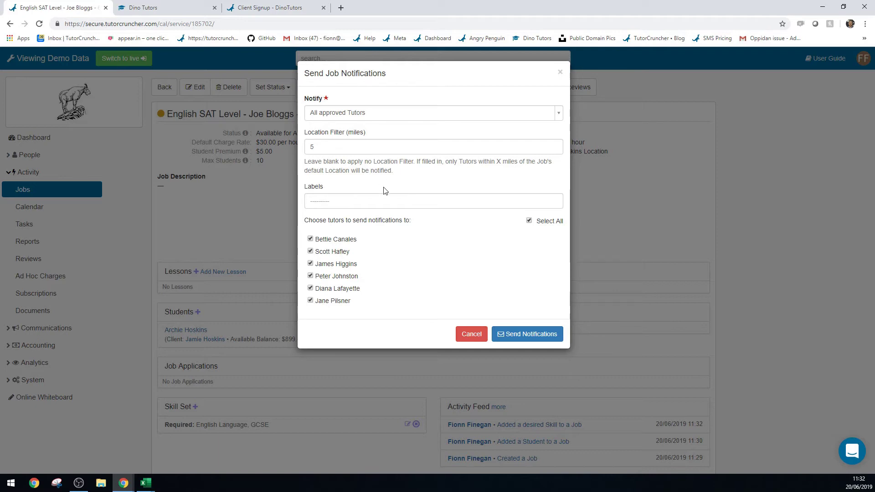
{"action": "left_click_drag", "start_coordinate": [350, 304], "coordinate": [314, 236]}
{"action": "left_click", "coordinate": [348, 328]}
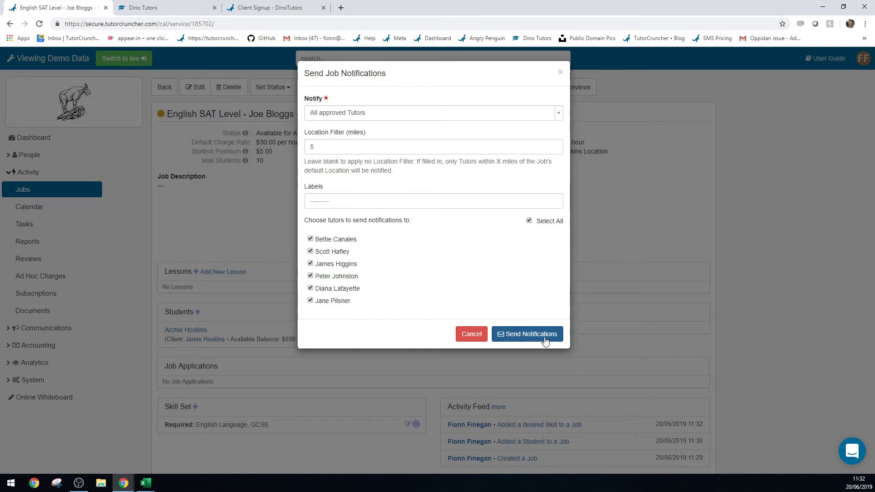
{"action": "left_click", "coordinate": [560, 72]}
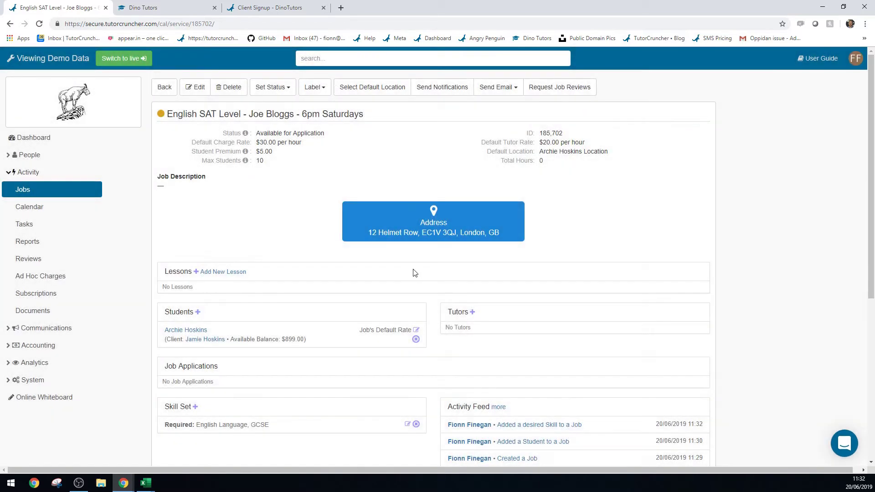
Step: Examine the Job Applications and Tutors sections of the job
{"action": "scroll", "coordinate": [414, 272], "scroll_direction": "down", "scroll_amount": 1}
{"action": "left_click_drag", "start_coordinate": [164, 321], "coordinate": [220, 322]}
{"action": "left_click", "coordinate": [219, 323]}
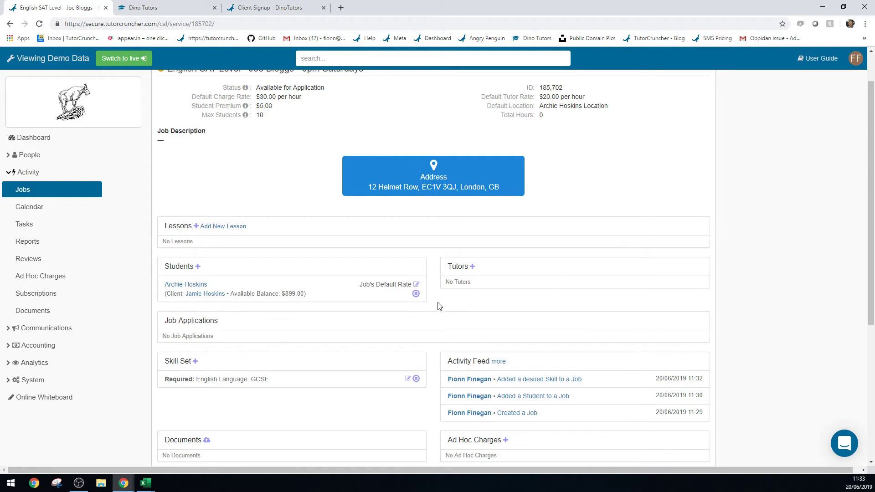
{"action": "left_click_drag", "start_coordinate": [445, 282], "coordinate": [509, 288]}
{"action": "left_click", "coordinate": [509, 288]}
{"action": "left_click_drag", "start_coordinate": [449, 268], "coordinate": [471, 268]}
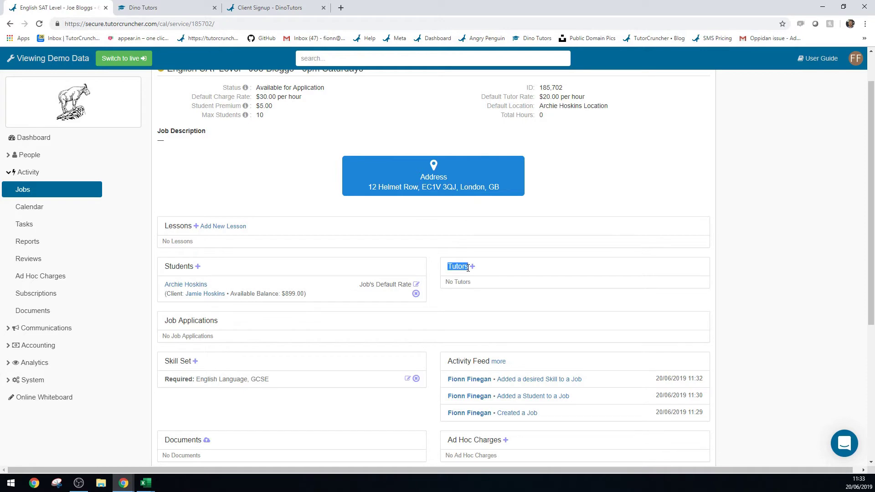
{"action": "left_click", "coordinate": [493, 271]}
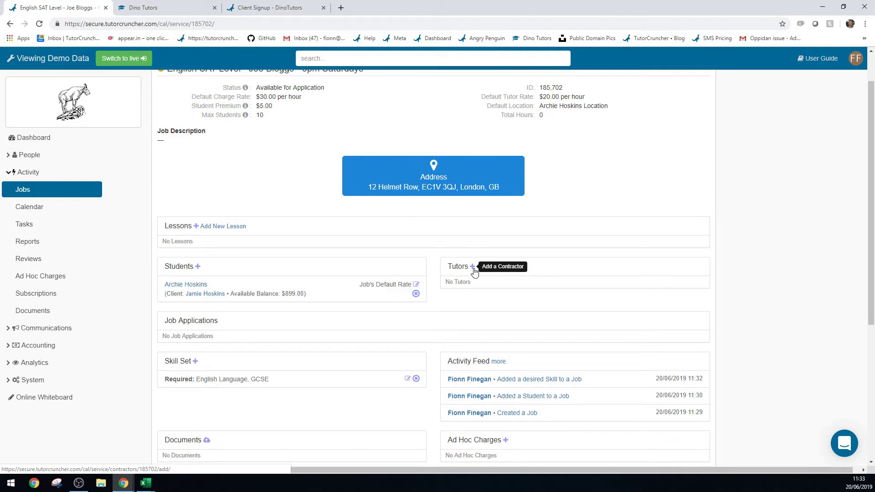
Step: Add the first listed tutor to the job, keeping the default rate and permissions
{"action": "left_click", "coordinate": [473, 268]}
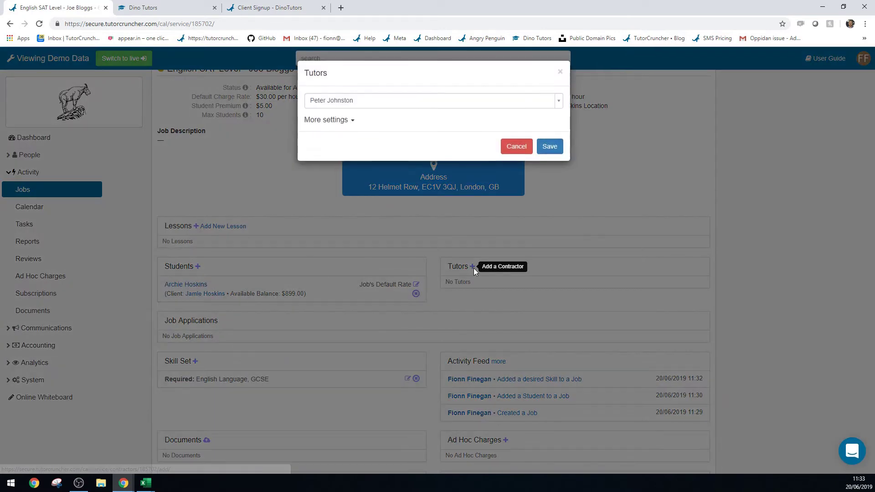
{"action": "left_click", "coordinate": [390, 107]}
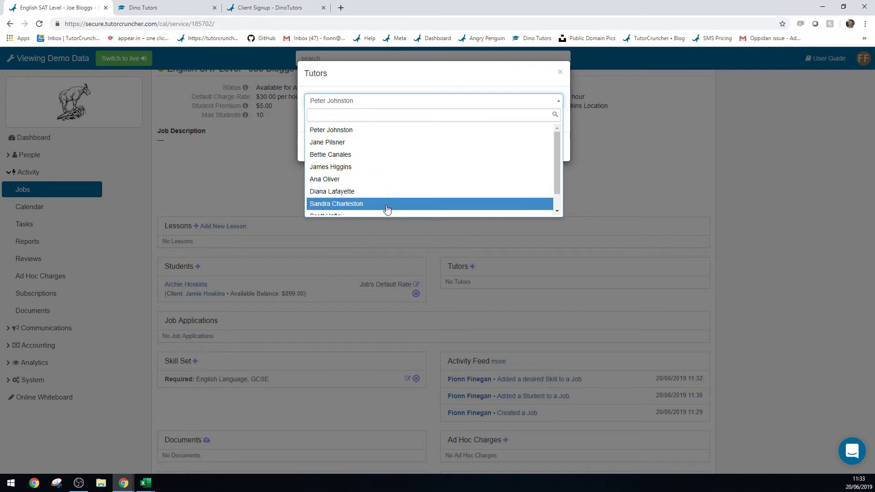
{"action": "left_click", "coordinate": [392, 130]}
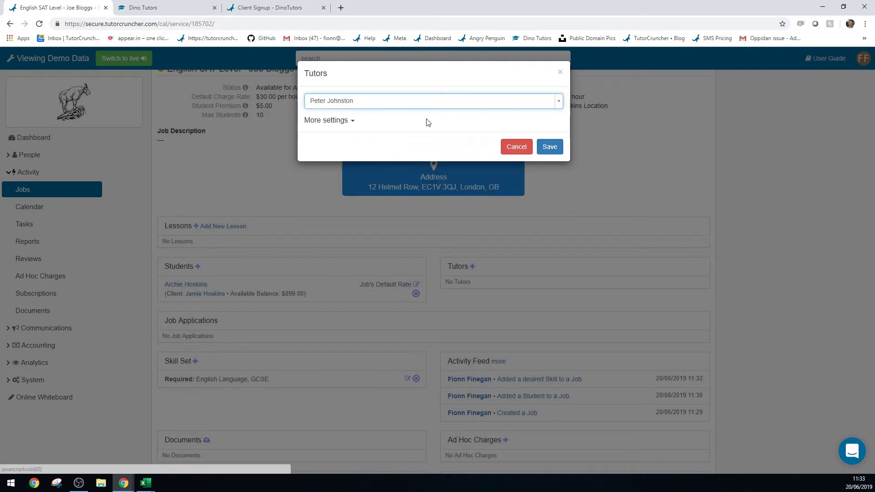
{"action": "left_click", "coordinate": [549, 146]}
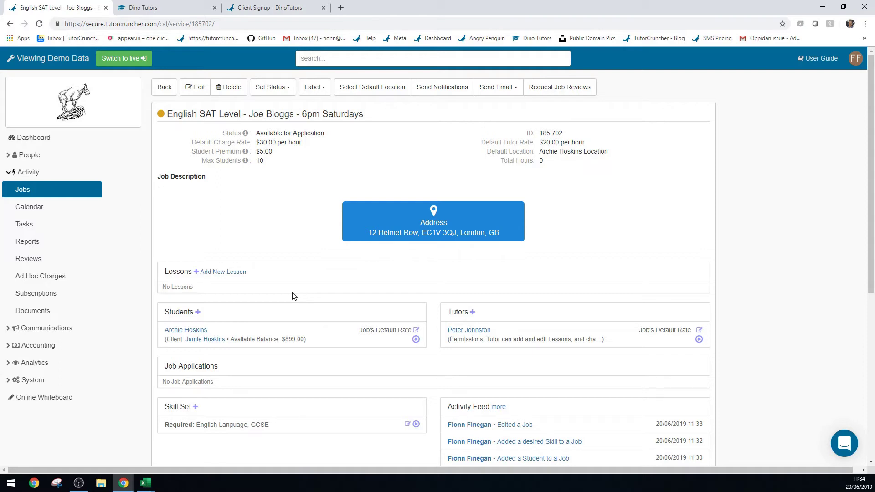
Step: Start a new lesson for the job and set its start to 22/06/2019 18:00, keeping the default duration
{"action": "left_click", "coordinate": [241, 273]}
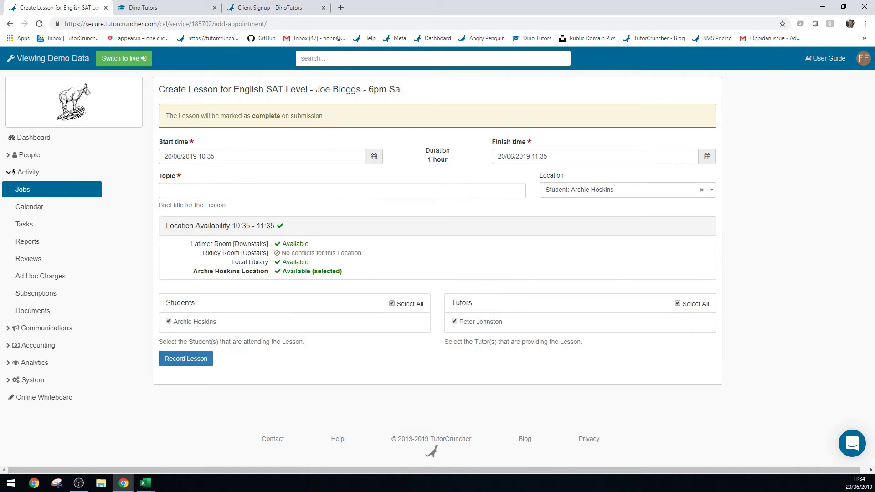
{"action": "left_click", "coordinate": [373, 157]}
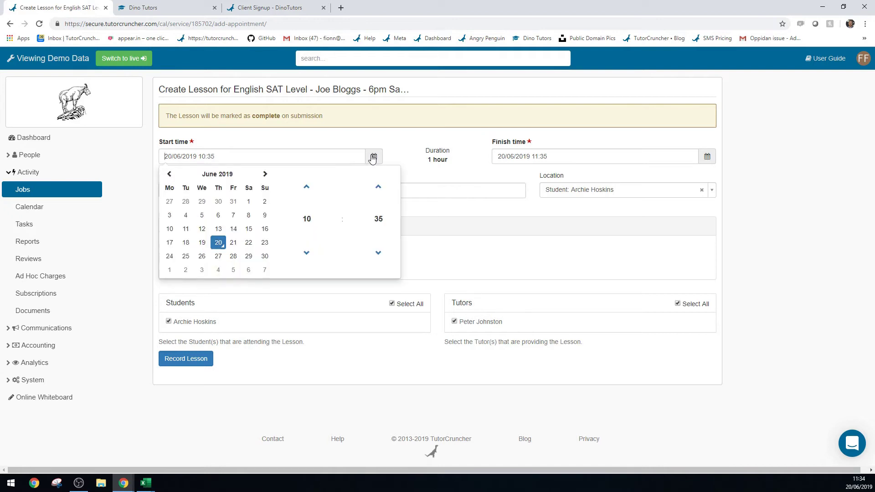
{"action": "left_click", "coordinate": [251, 248]}
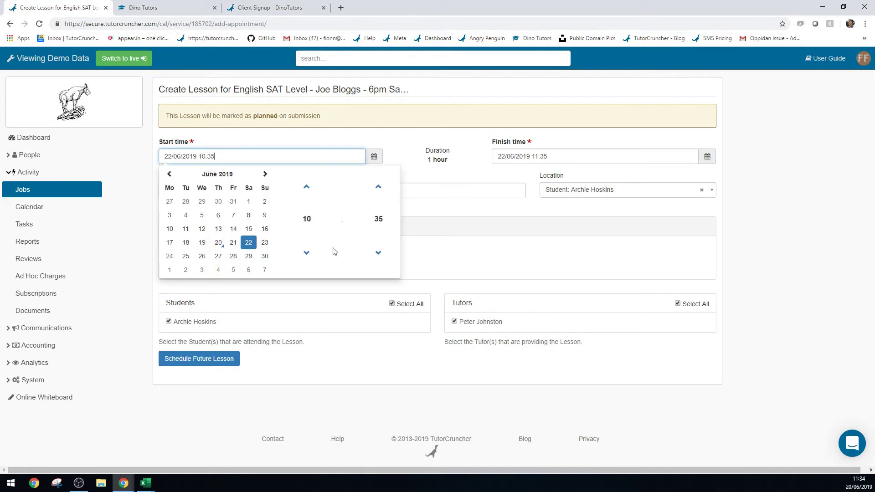
{"action": "left_click", "coordinate": [307, 219]}
{"action": "left_click", "coordinate": [356, 243]}
{"action": "left_click", "coordinate": [378, 219]}
{"action": "left_click", "coordinate": [301, 179]}
{"action": "left_click", "coordinate": [462, 178]}
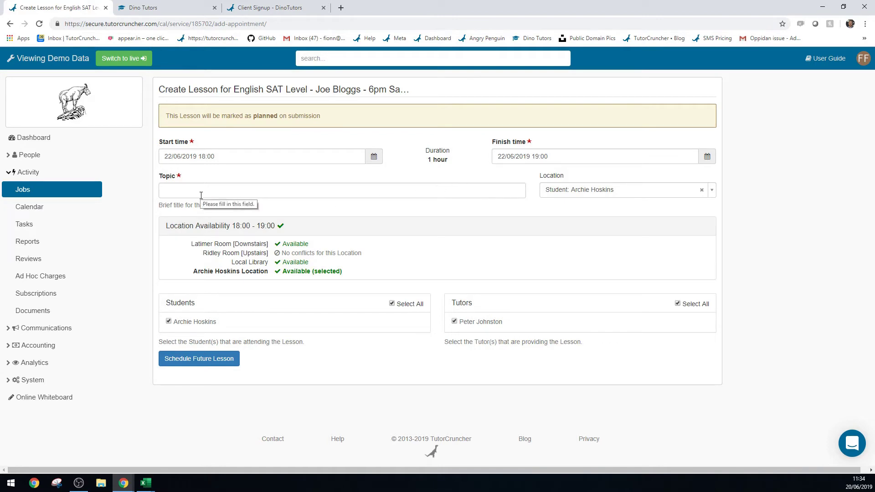
{"action": "left_click", "coordinate": [707, 157]}
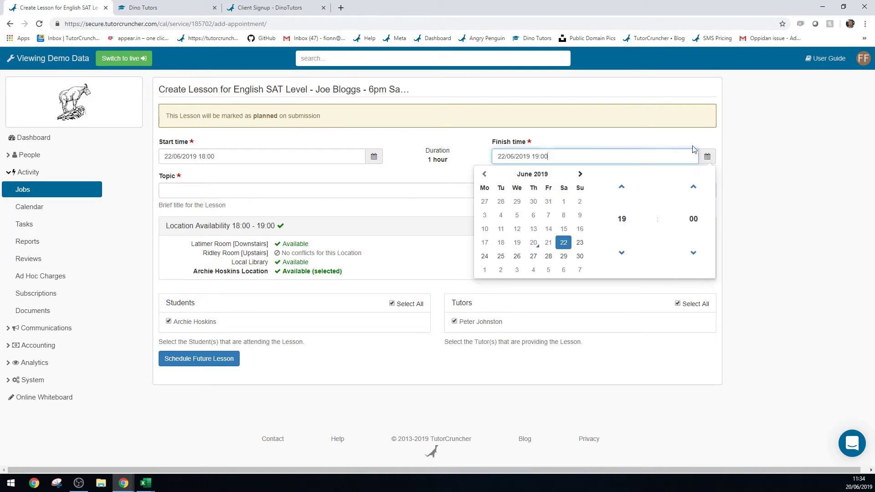
{"action": "left_click", "coordinate": [577, 157]}
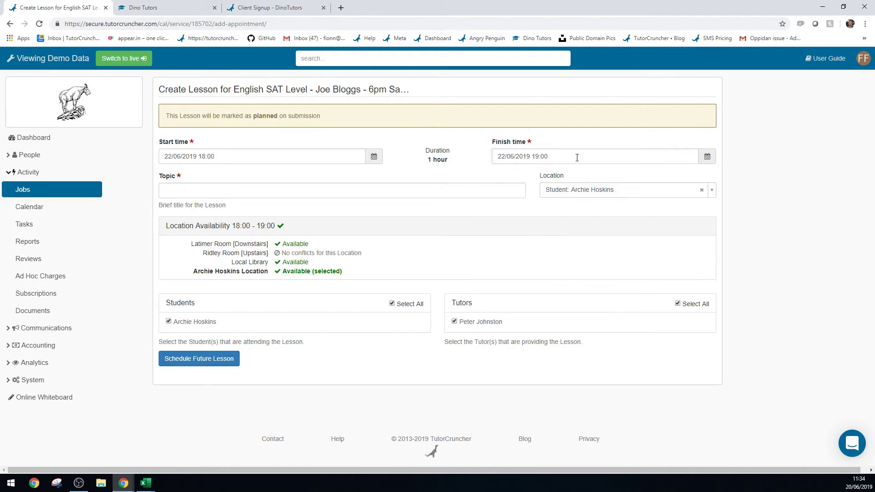
Step: Enter MacBeth as the lesson topic and schedule the future lesson
{"action": "left_click", "coordinate": [198, 192]}
{"action": "left_click", "coordinate": [197, 212]}
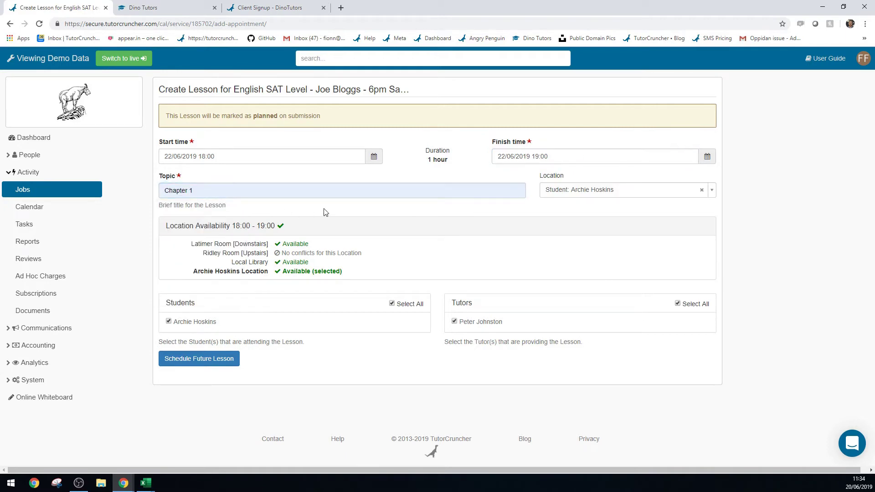
{"action": "triple_click", "coordinate": [213, 192]}
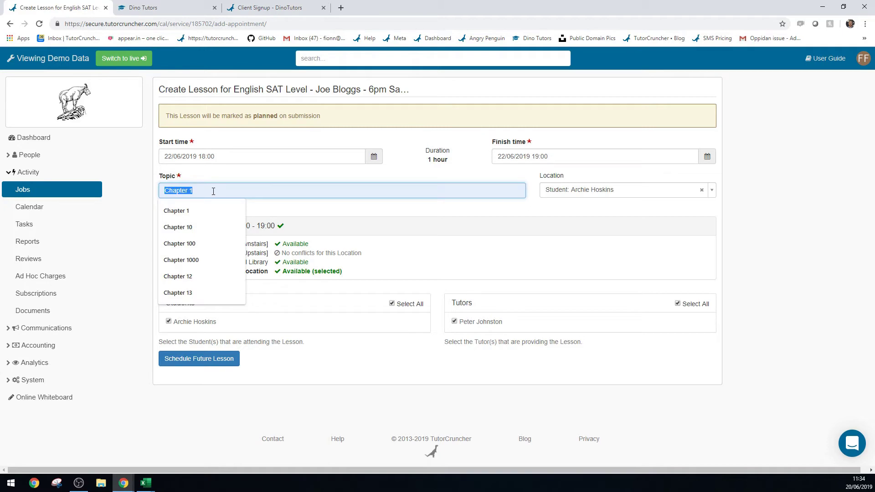
{"action": "type", "text": "MacBeth"}
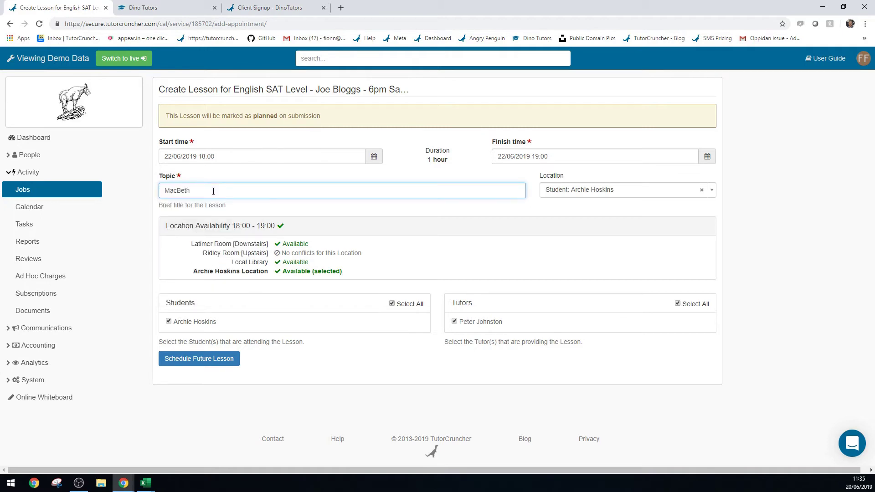
{"action": "left_click", "coordinate": [255, 209]}
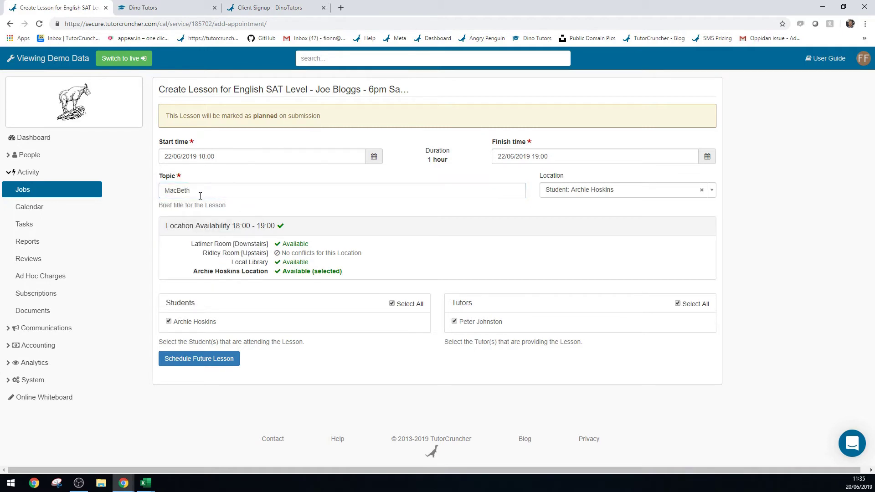
{"action": "left_click", "coordinate": [199, 360]}
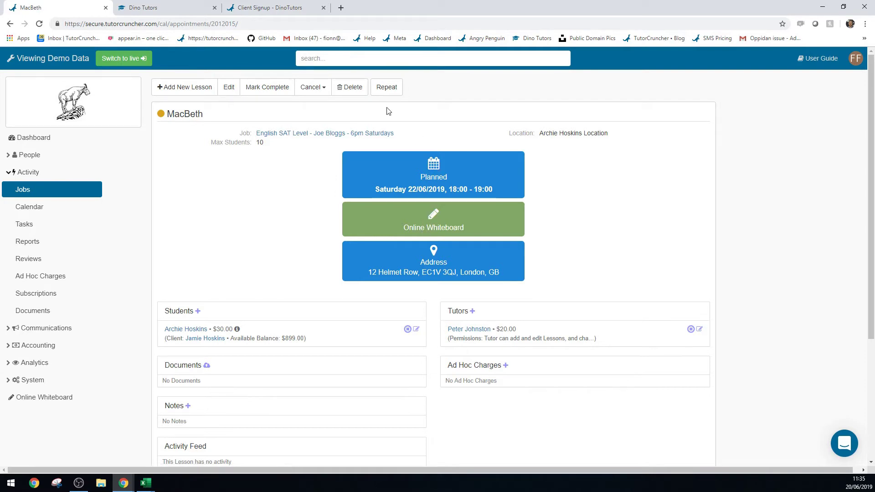
Step: Set the lesson to repeat weekly, every 1 week
{"action": "left_click", "coordinate": [386, 90]}
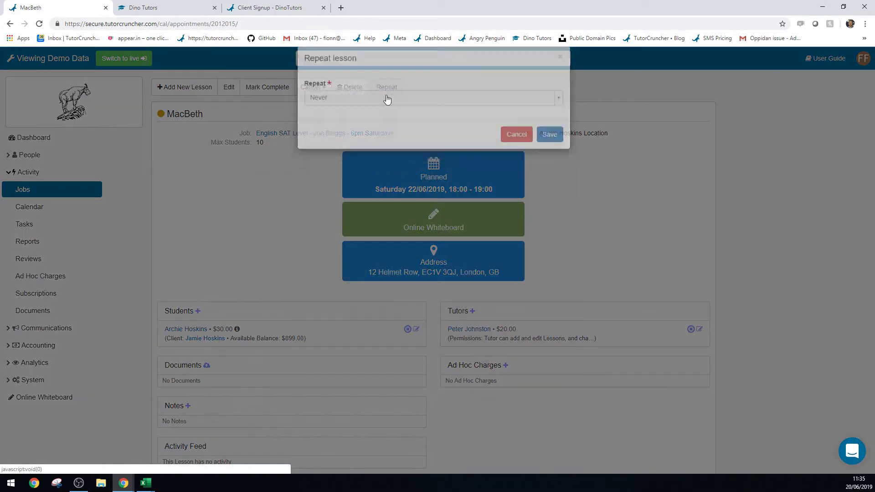
{"action": "left_click", "coordinate": [386, 116]}
{"action": "left_click", "coordinate": [341, 155]}
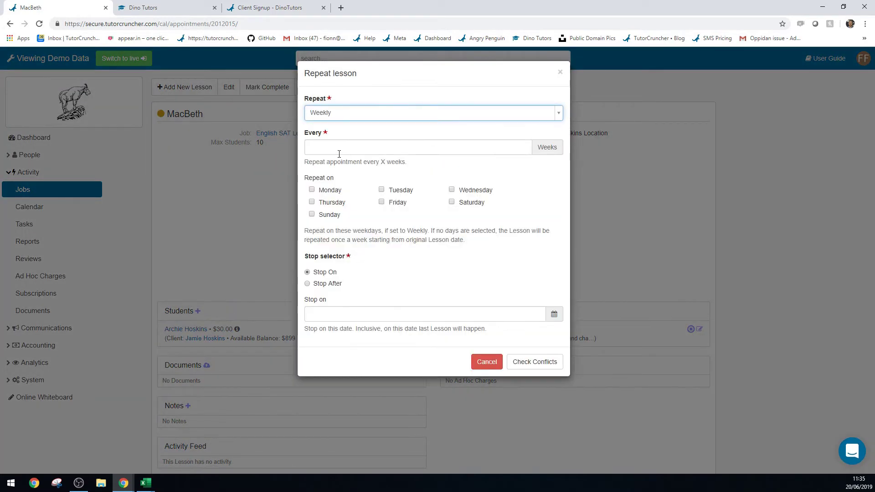
{"action": "left_click", "coordinate": [331, 148]}
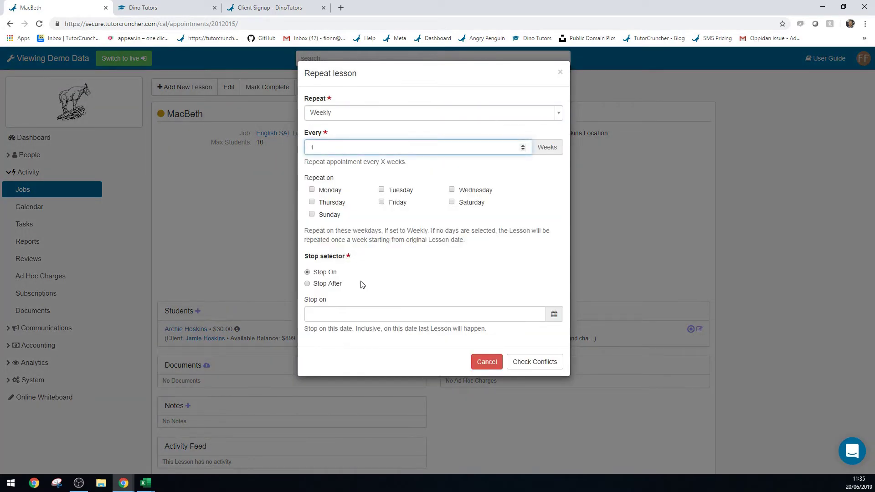
{"action": "left_click", "coordinate": [553, 322]}
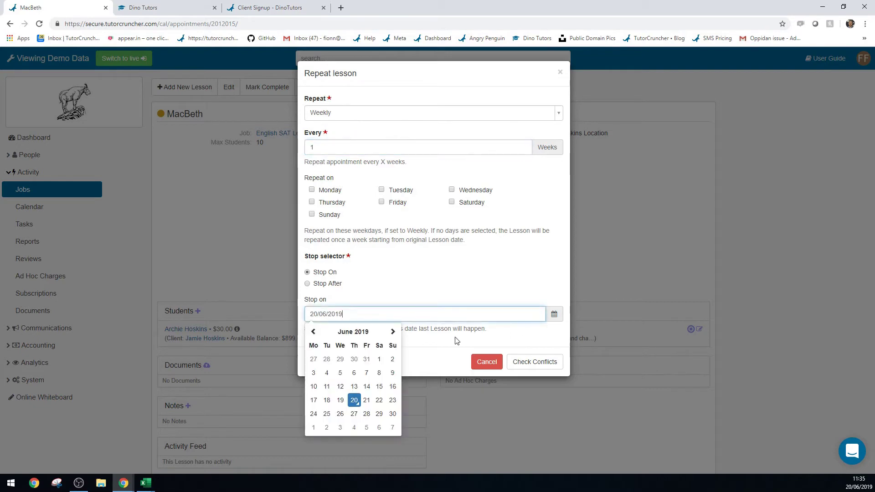
{"action": "left_click", "coordinate": [393, 332]}
{"action": "left_click", "coordinate": [393, 332]}
{"action": "left_click", "coordinate": [392, 331]}
Step: Make the repeat stop after 12 lessons, check for conflicts and save the series
{"action": "left_click", "coordinate": [326, 283]}
{"action": "left_click", "coordinate": [329, 313]}
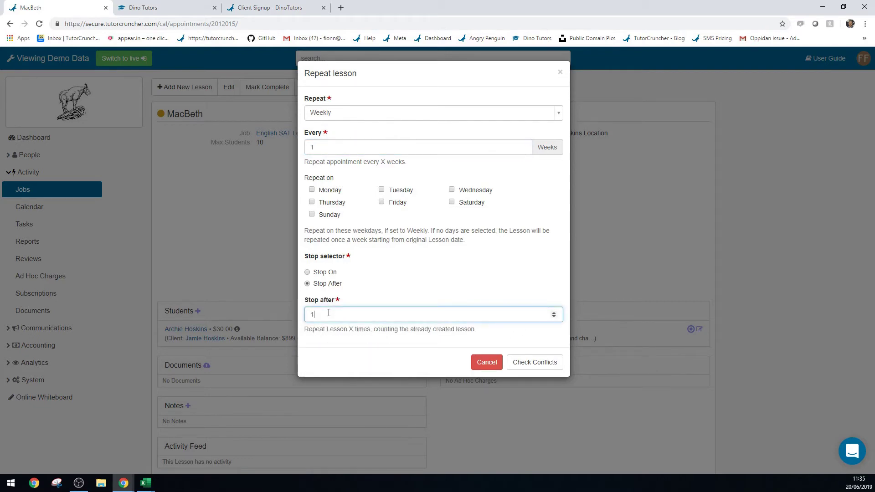
{"action": "type", "text": "2"}
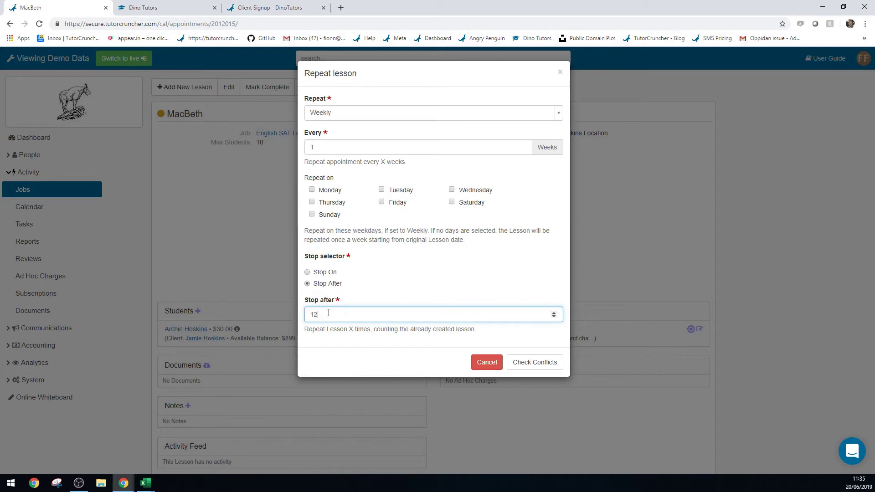
{"action": "left_click", "coordinate": [533, 363]}
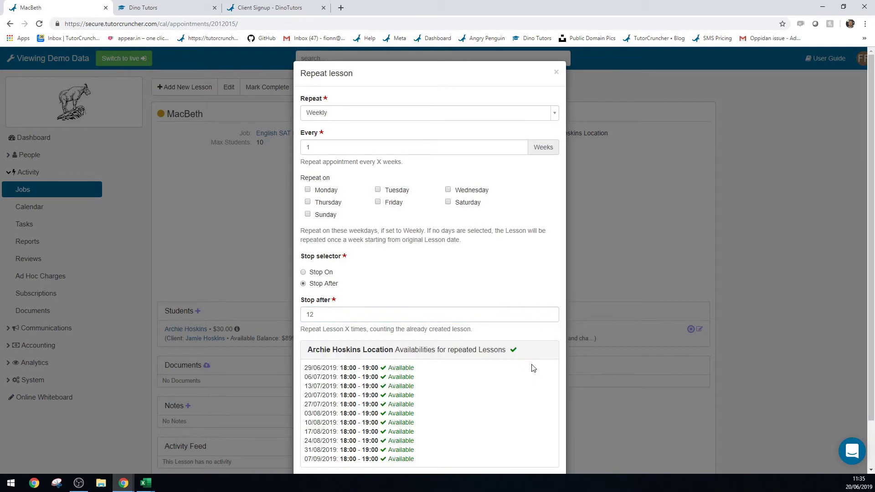
{"action": "scroll", "coordinate": [533, 367], "scroll_direction": "down", "scroll_amount": 2}
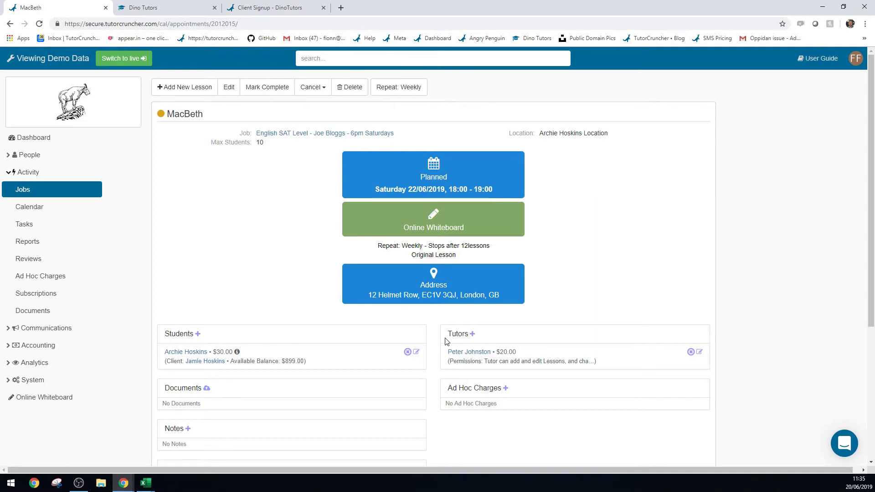
Step: Return to the lesson's job and examine its lessons list and remaining sections
{"action": "left_click", "coordinate": [313, 135]}
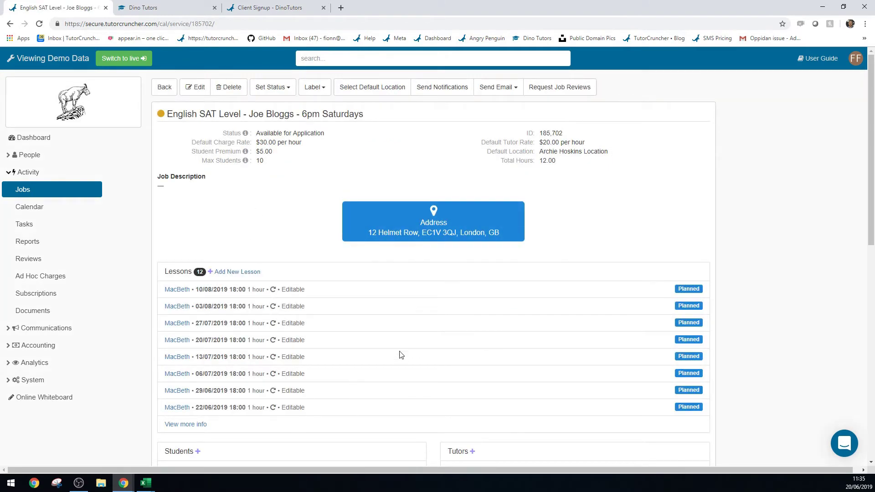
{"action": "scroll", "coordinate": [401, 355], "scroll_direction": "down", "scroll_amount": 8}
{"action": "scroll", "coordinate": [453, 390], "scroll_direction": "up", "scroll_amount": 1}
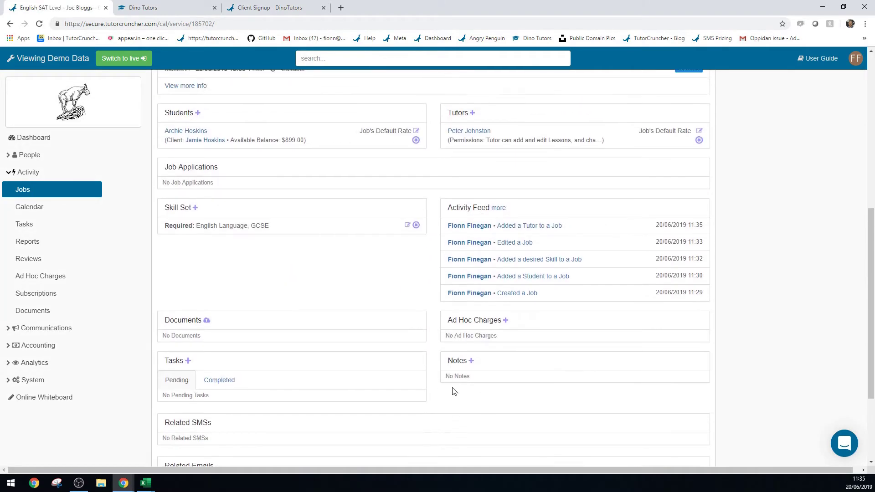
{"action": "scroll", "coordinate": [453, 391], "scroll_direction": "up", "scroll_amount": 8}
{"action": "scroll", "coordinate": [431, 357], "scroll_direction": "down", "scroll_amount": 2}
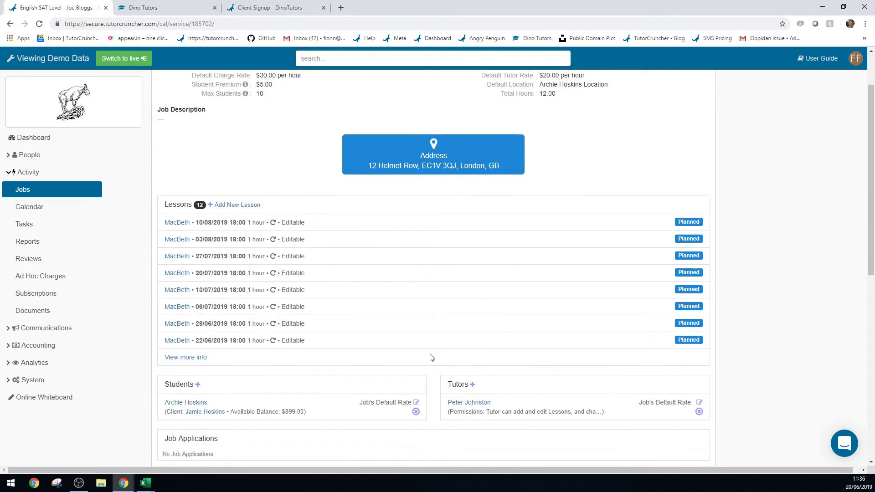
{"action": "scroll", "coordinate": [431, 357], "scroll_direction": "down", "scroll_amount": 1}
{"action": "scroll", "coordinate": [437, 360], "scroll_direction": "up", "scroll_amount": 2}
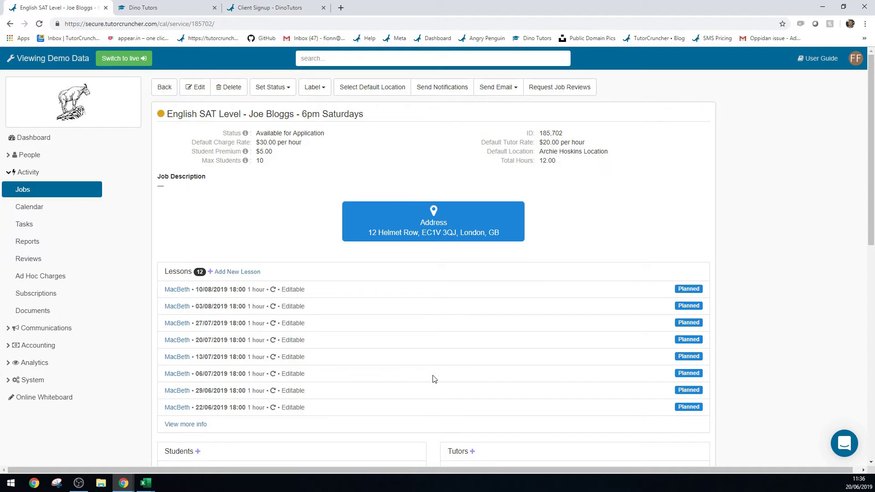
{"action": "scroll", "coordinate": [431, 378], "scroll_direction": "down", "scroll_amount": 2}
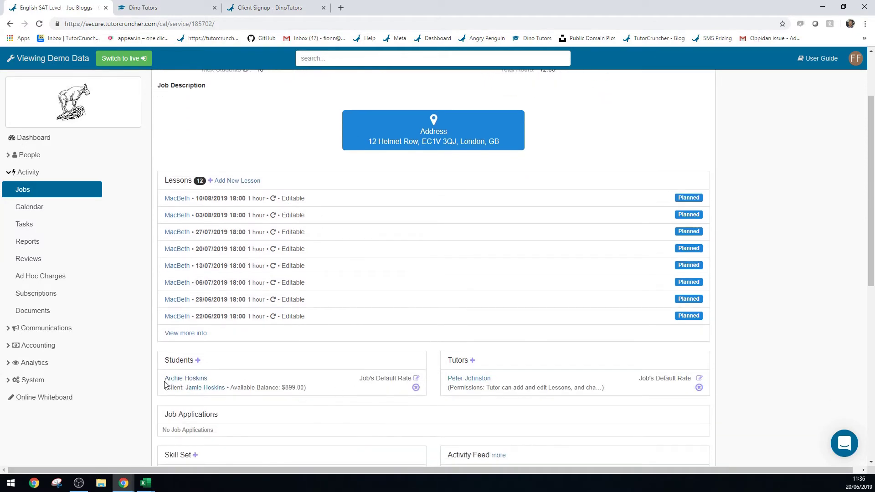
Step: Remove the student from the job and confirm the removal
{"action": "left_click_drag", "start_coordinate": [227, 381], "coordinate": [159, 383]}
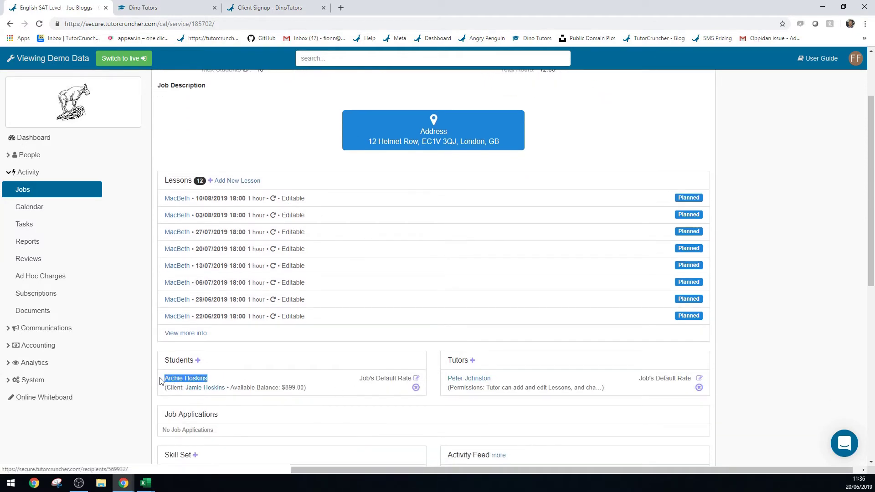
{"action": "left_click", "coordinate": [248, 382]}
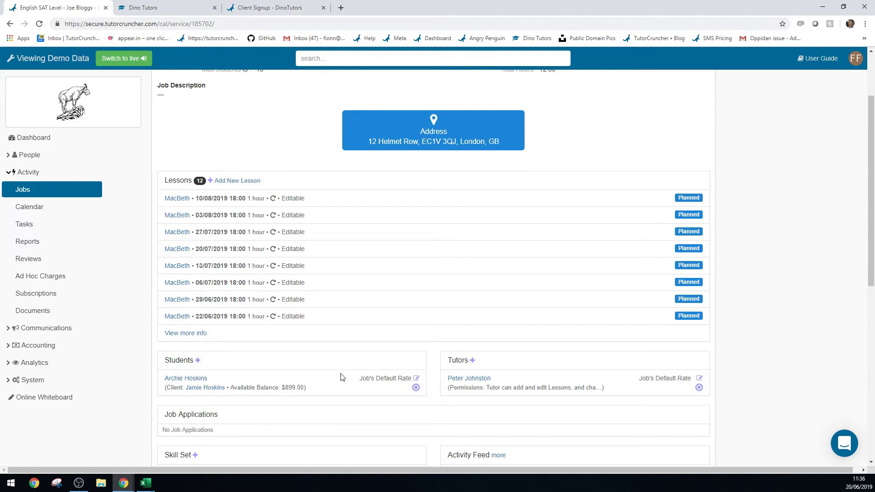
{"action": "left_click", "coordinate": [416, 388]}
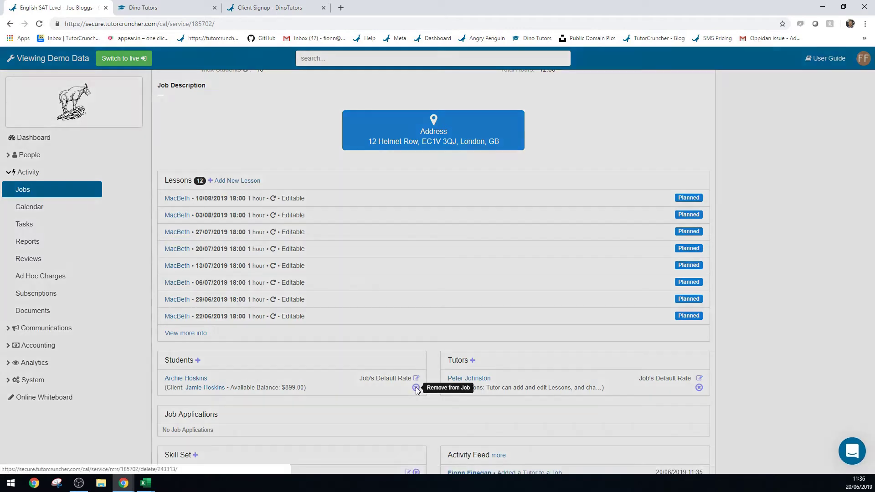
{"action": "key", "text": "Return"}
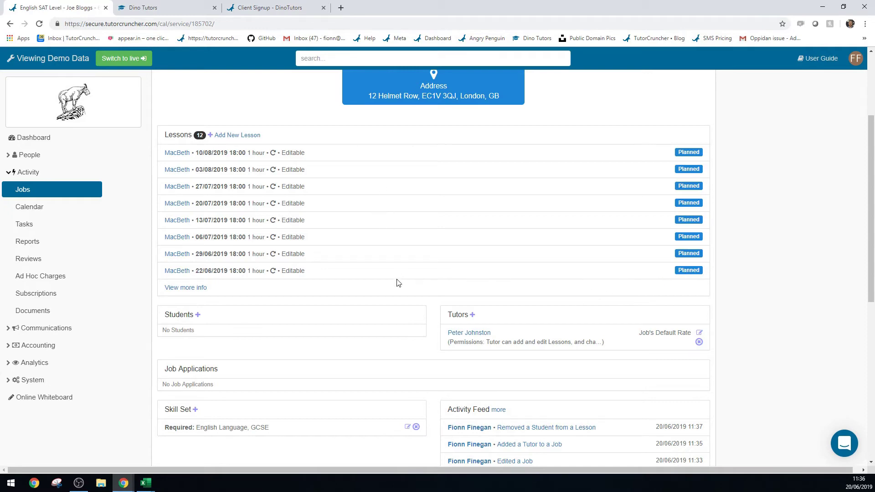
Step: Review the status options and labels available for the job without applying any
{"action": "scroll", "coordinate": [422, 375], "scroll_direction": "up", "scroll_amount": 3}
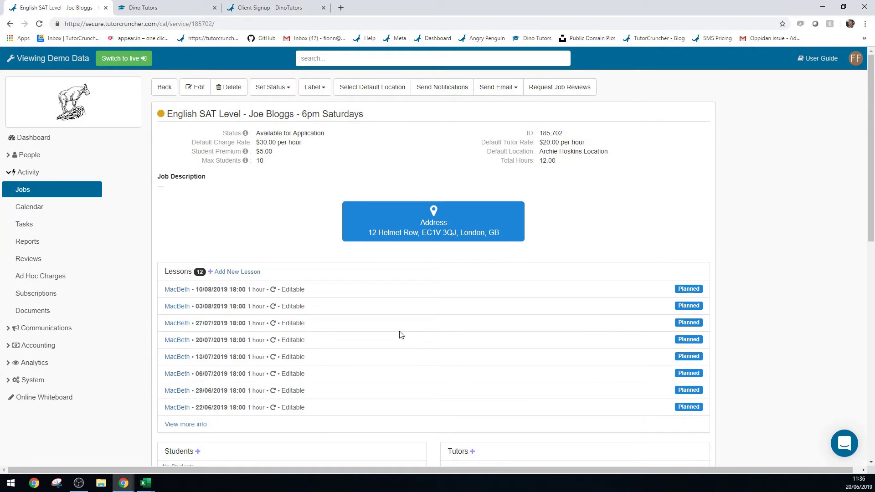
{"action": "left_click", "coordinate": [287, 87]}
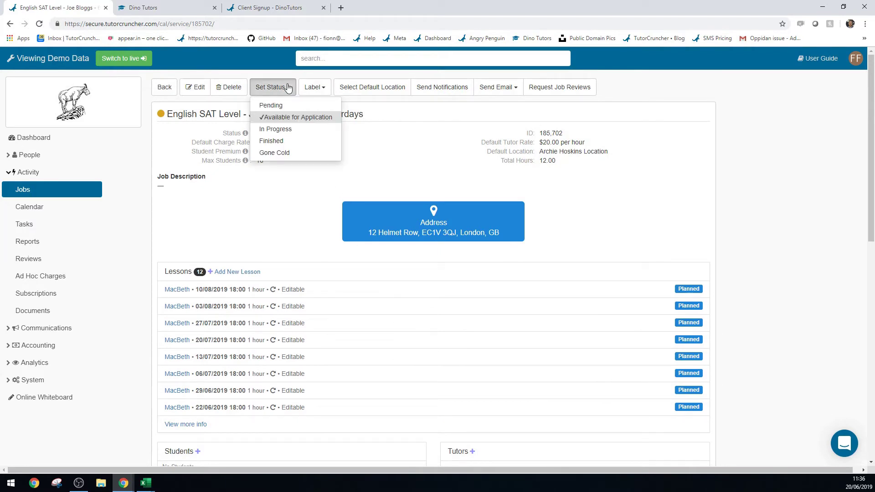
{"action": "left_click", "coordinate": [316, 89]}
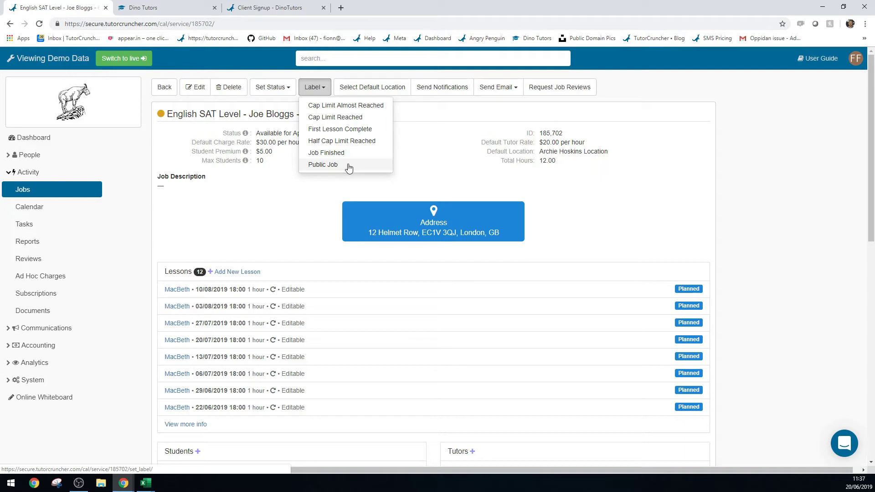
{"action": "left_click", "coordinate": [294, 195]}
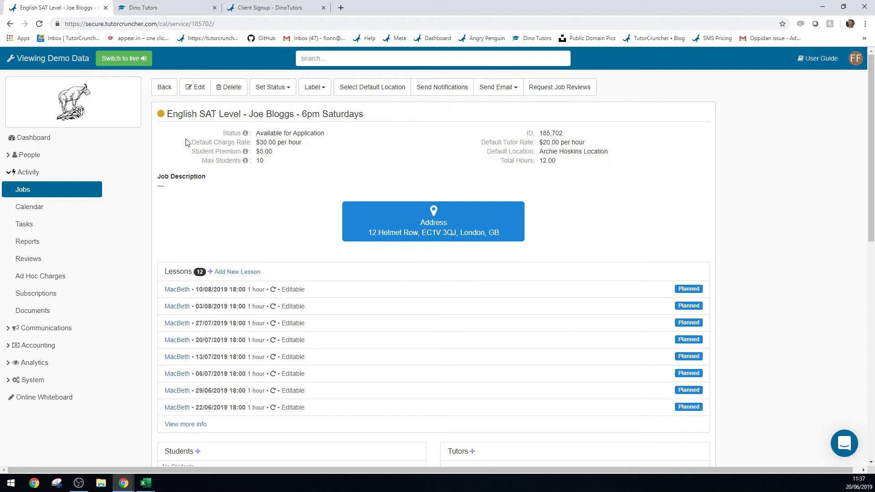
Step: Switch to the Dino Tutors website and open its list of TutorCruncher Socket examples
{"action": "scroll", "coordinate": [398, 355], "scroll_direction": "down", "scroll_amount": 3}
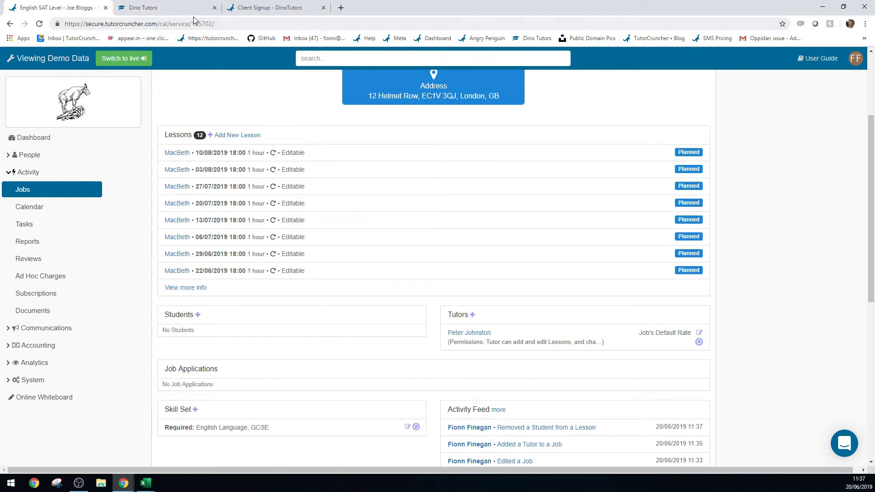
{"action": "left_click", "coordinate": [191, 14]}
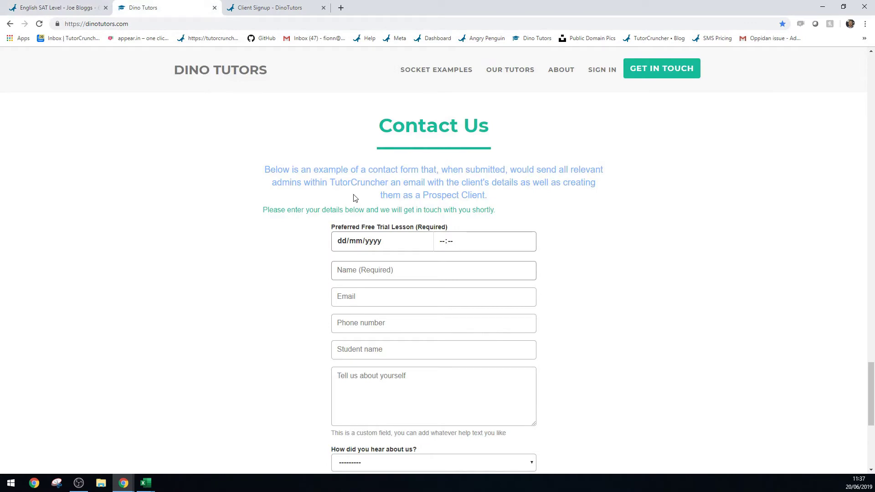
{"action": "left_click", "coordinate": [440, 76]}
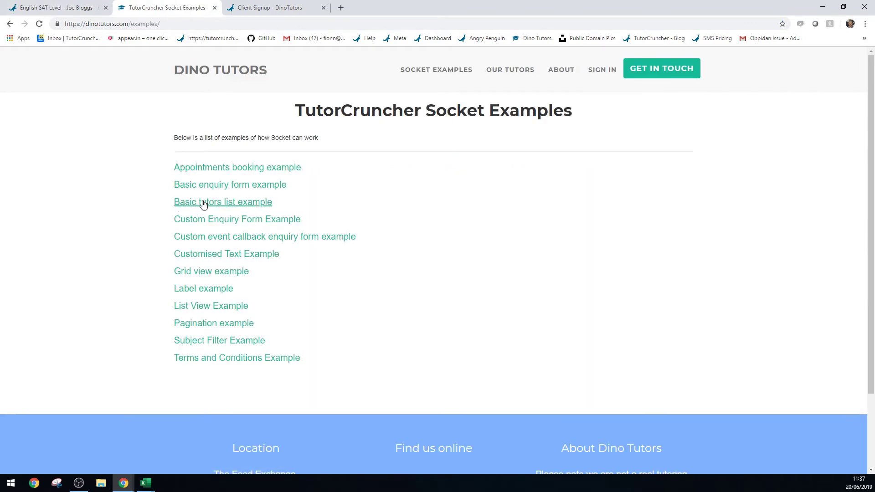
Step: Open the Appointments booking example and examine its embed code and list of upcoming lessons
{"action": "left_click", "coordinate": [218, 168]}
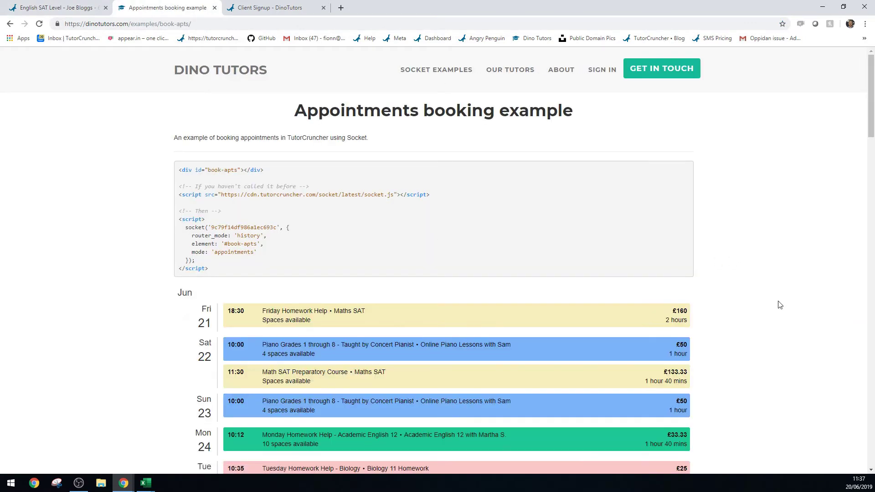
{"action": "scroll", "coordinate": [780, 304], "scroll_direction": "down", "scroll_amount": 2}
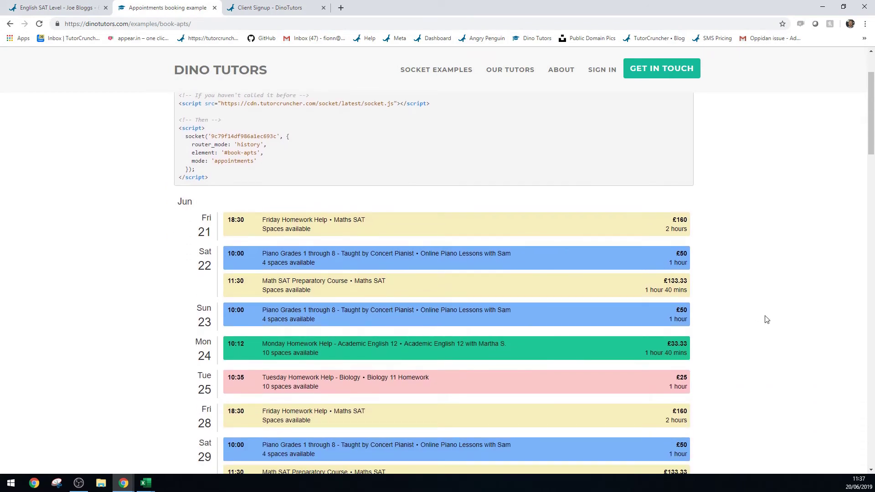
{"action": "scroll", "coordinate": [747, 316], "scroll_direction": "up", "scroll_amount": 2}
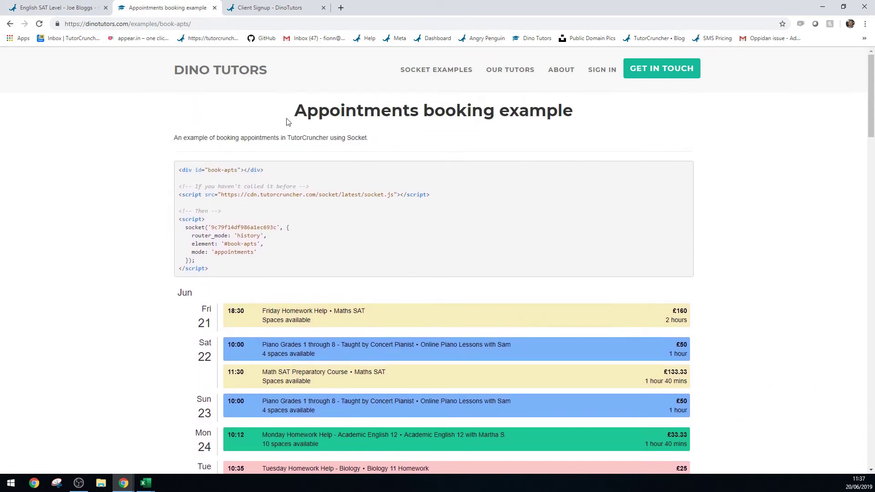
{"action": "left_click_drag", "start_coordinate": [287, 122], "coordinate": [603, 116]}
{"action": "left_click", "coordinate": [807, 139]}
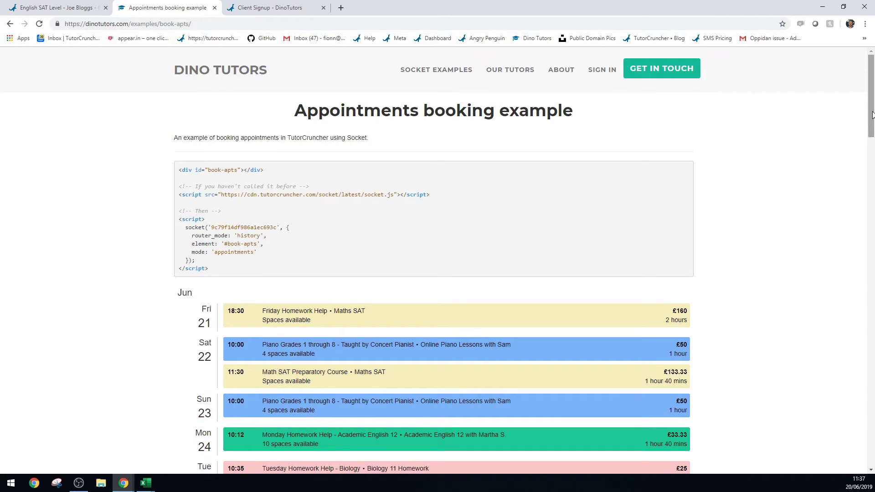
{"action": "left_click_drag", "start_coordinate": [872, 115], "coordinate": [873, 146]}
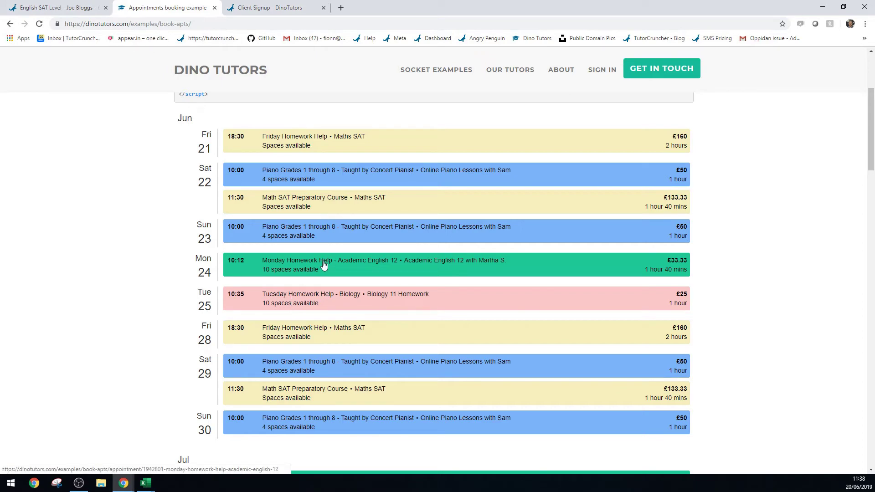
Step: View the booking details and availability of the 24 June Monday Homework Help - Academic English 12 lesson, and close them
{"action": "left_click", "coordinate": [514, 268]}
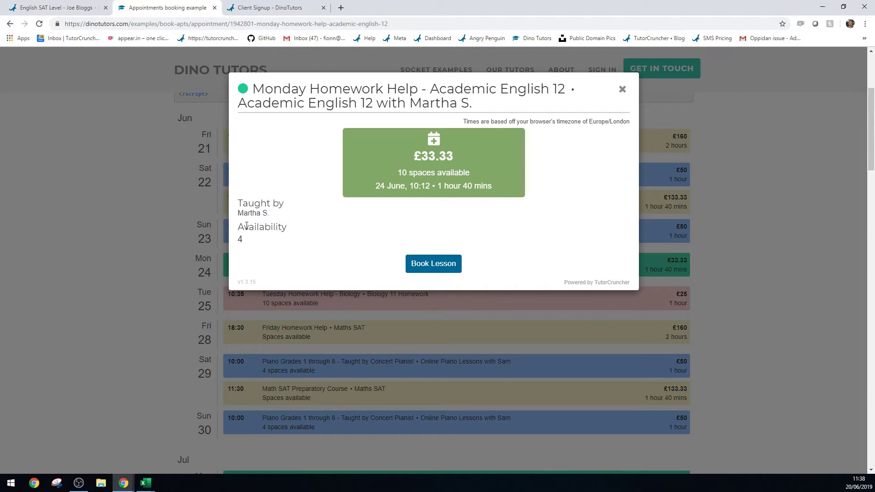
{"action": "left_click_drag", "start_coordinate": [236, 234], "coordinate": [240, 237]}
{"action": "left_click", "coordinate": [252, 243]}
{"action": "left_click", "coordinate": [622, 89]}
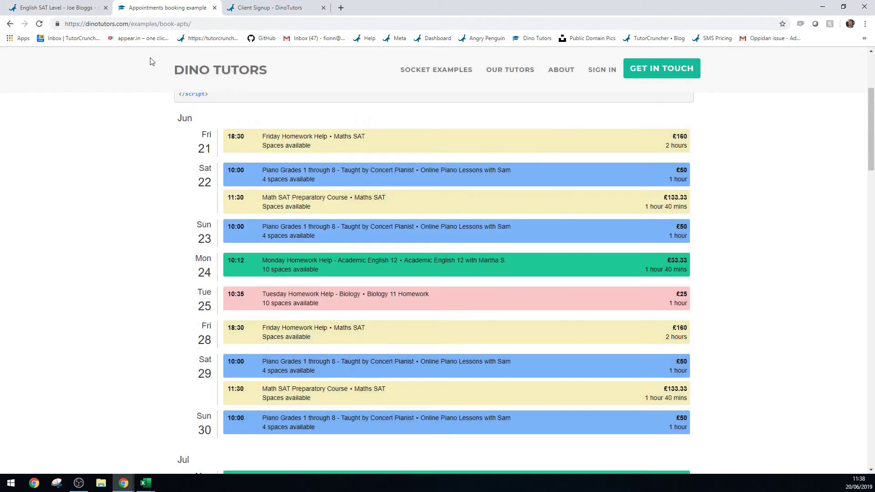
{"action": "scroll", "coordinate": [433, 259], "scroll_direction": "up", "scroll_amount": 4}
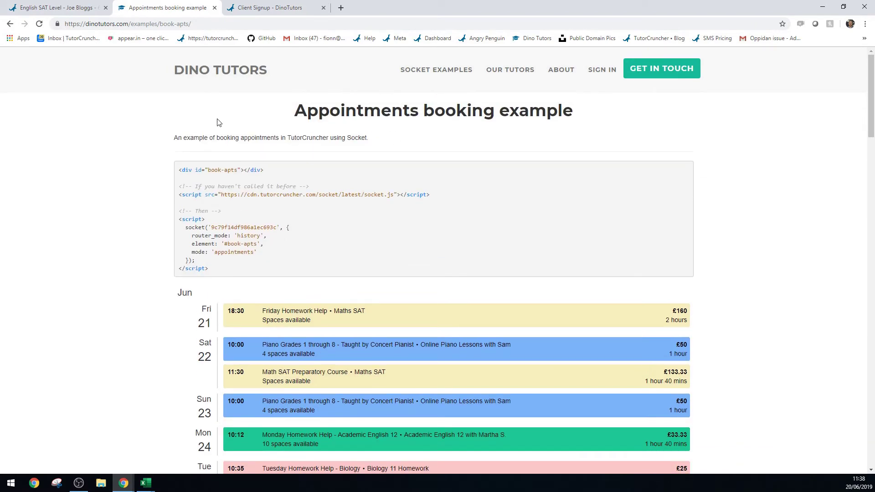
Step: Go to the Dino Tutors home page and examine the Our Tutors section with its tutor listings
{"action": "left_click", "coordinate": [219, 71]}
{"action": "scroll", "coordinate": [504, 291], "scroll_direction": "down", "scroll_amount": 10}
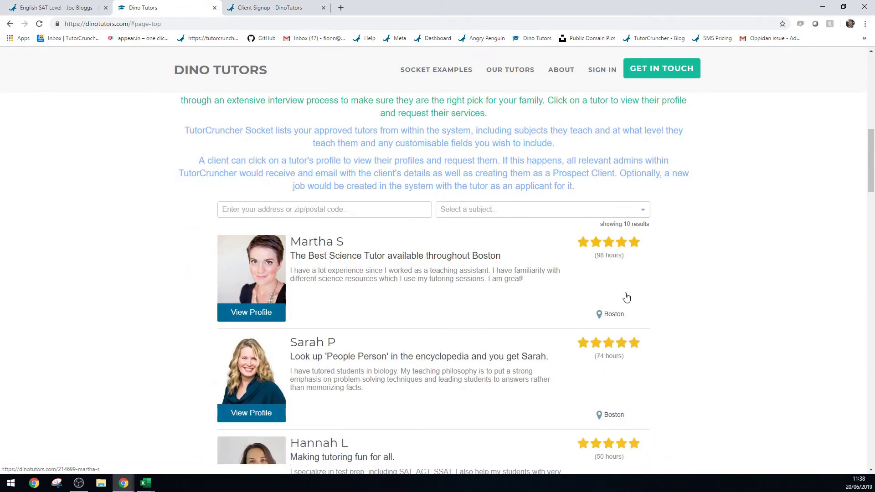
{"action": "left_click_drag", "start_coordinate": [871, 165], "coordinate": [871, 163]}
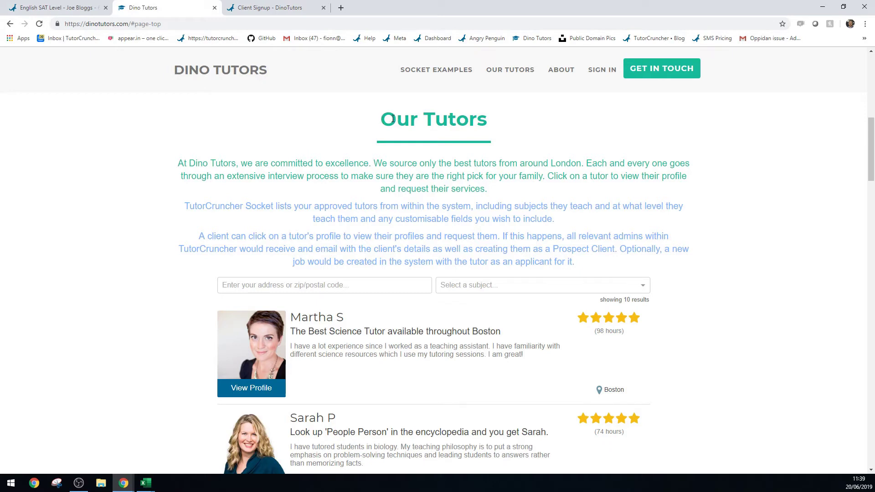
{"action": "left_click_drag", "start_coordinate": [381, 119], "coordinate": [496, 123]}
{"action": "left_click", "coordinate": [497, 123]}
{"action": "scroll", "coordinate": [787, 325], "scroll_direction": "down", "scroll_amount": 3}
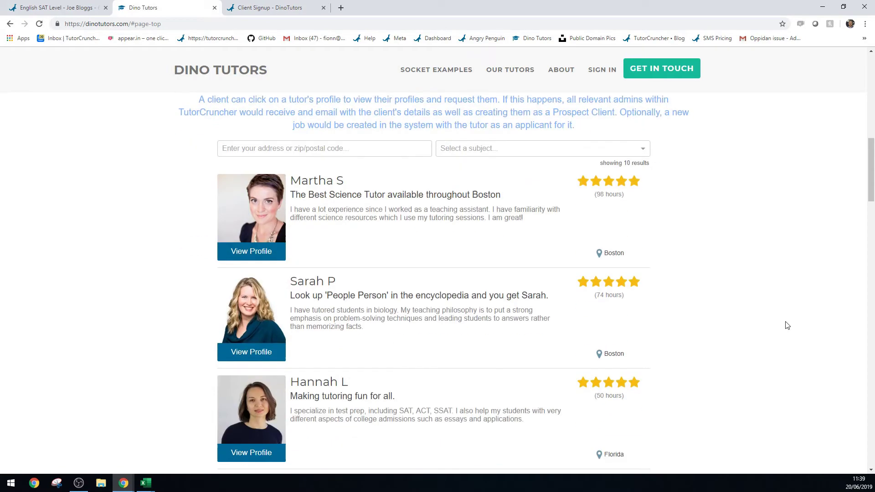
Step: Filter the tutors by Mathematics, SAT and SSAT in turn, and view the first SSAT tutor's profile
{"action": "left_click", "coordinate": [477, 157]}
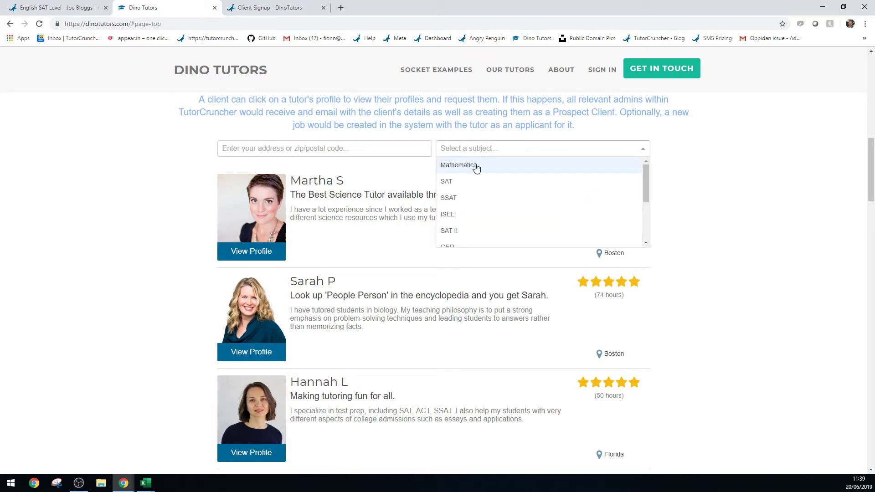
{"action": "left_click", "coordinate": [474, 165]}
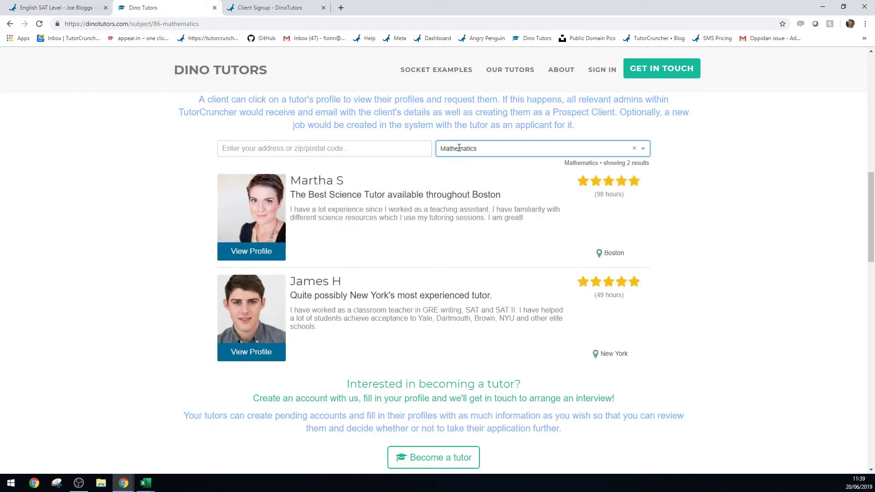
{"action": "left_click", "coordinate": [494, 148]}
{"action": "left_click", "coordinate": [457, 183]}
{"action": "left_click", "coordinate": [463, 151]}
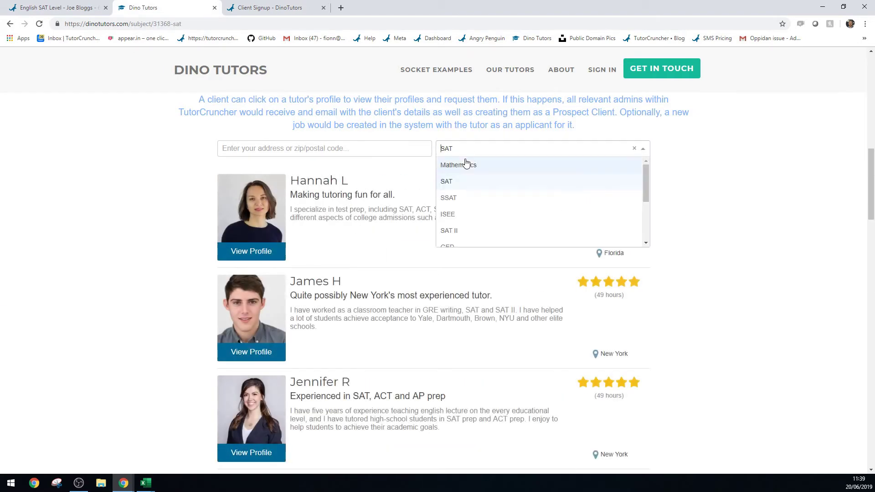
{"action": "left_click", "coordinate": [460, 200]}
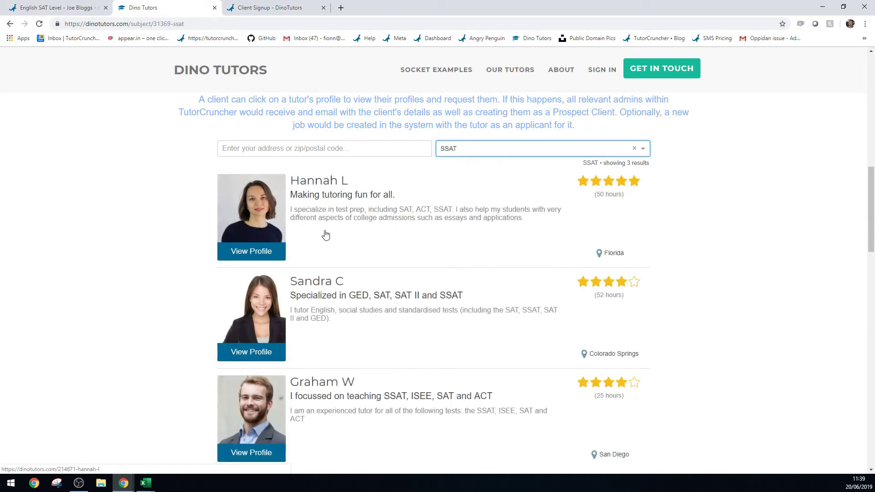
{"action": "left_click", "coordinate": [436, 218]}
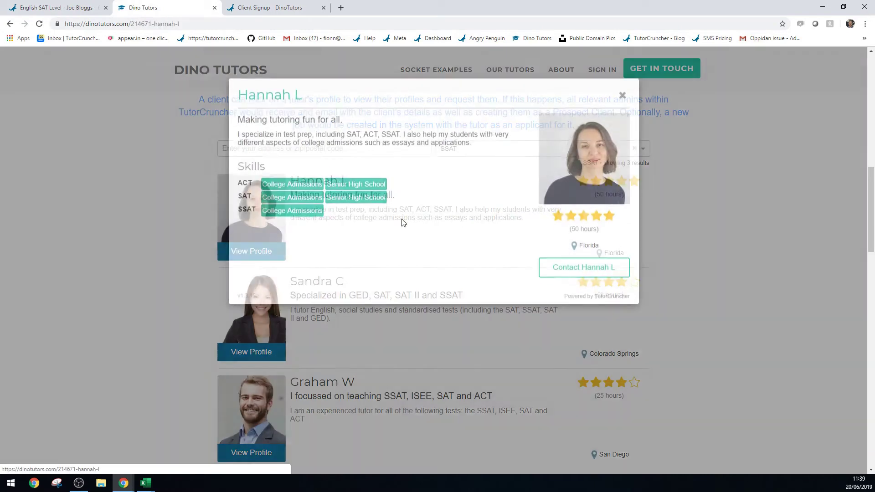
{"action": "left_click", "coordinate": [622, 89]}
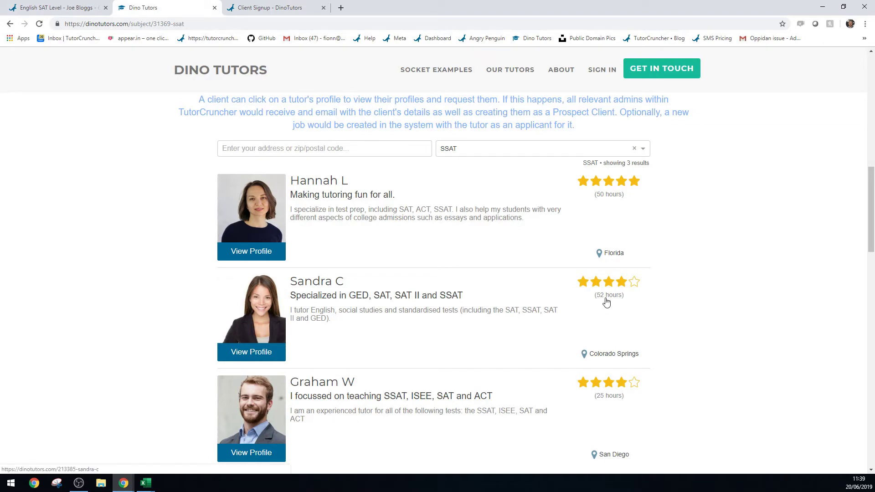
Step: Filter the tutors by Mathematics and open the contact form from the first tutor's profile
{"action": "left_click", "coordinate": [483, 154]}
{"action": "left_click", "coordinate": [475, 167]}
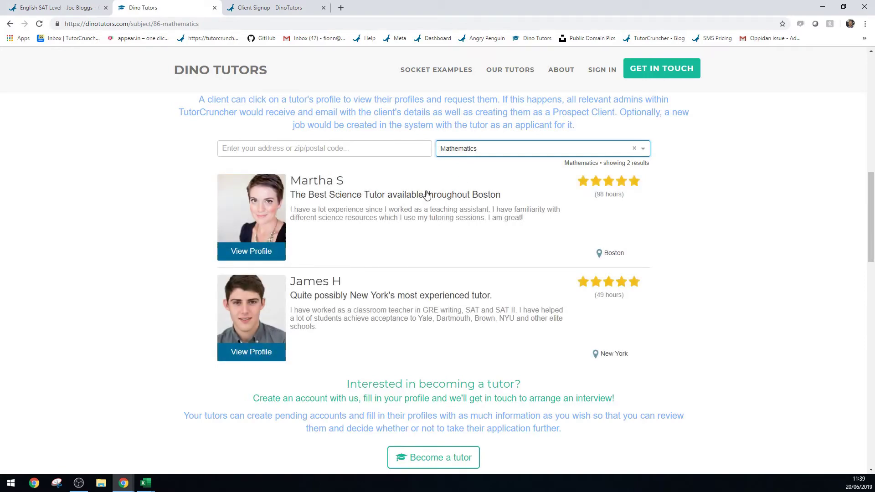
{"action": "left_click", "coordinate": [342, 214]}
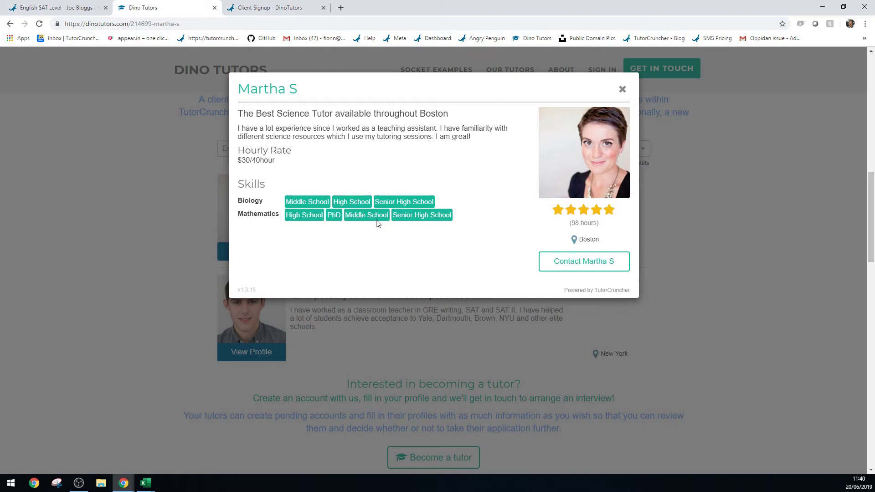
{"action": "left_click", "coordinate": [583, 260]}
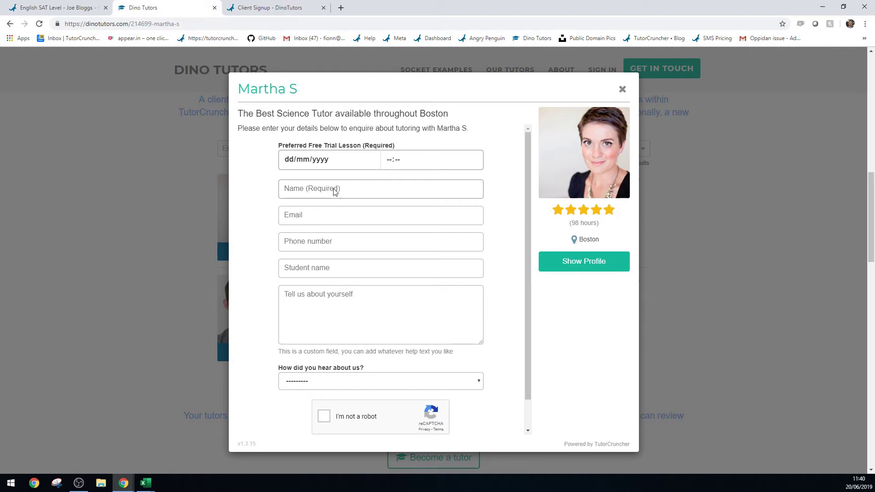
Step: Examine the tutor enquiry form, including the Preferred Free Trial Lesson field, and close it without submitting
{"action": "left_click_drag", "start_coordinate": [279, 147], "coordinate": [362, 146]}
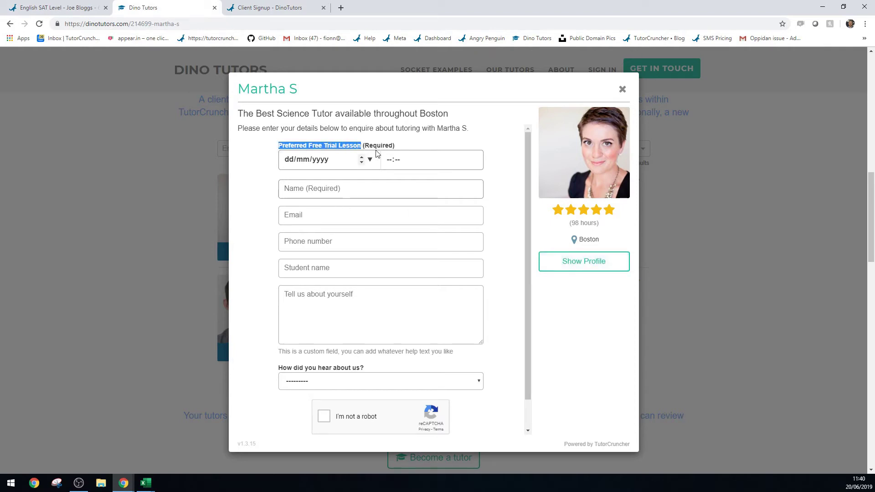
{"action": "left_click", "coordinate": [408, 146]}
{"action": "left_click", "coordinate": [409, 147]}
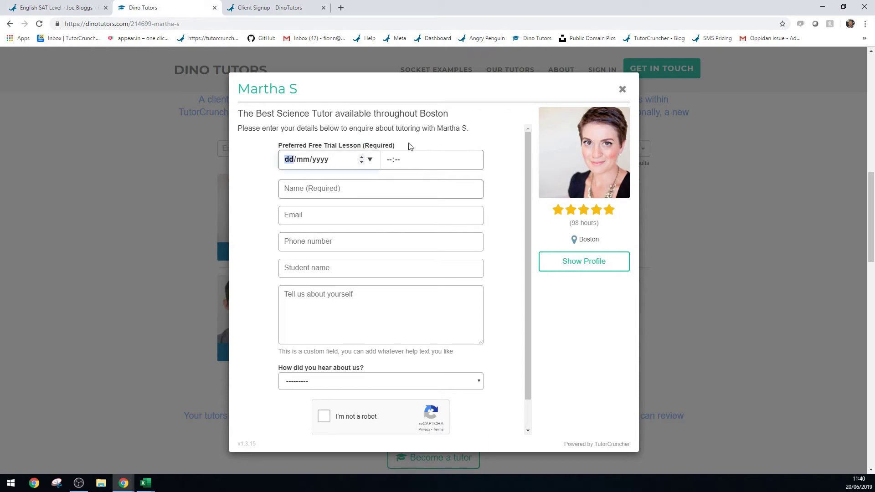
{"action": "left_click", "coordinate": [248, 172]}
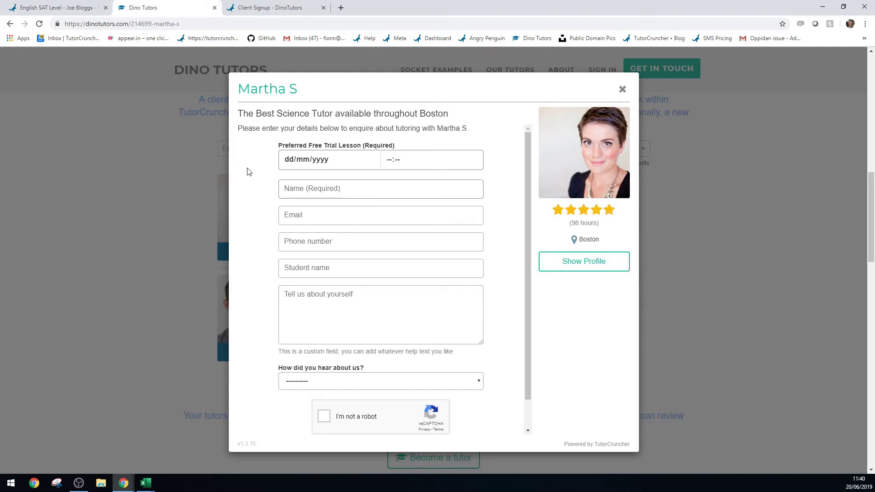
{"action": "left_click_drag", "start_coordinate": [239, 86], "coordinate": [298, 90]}
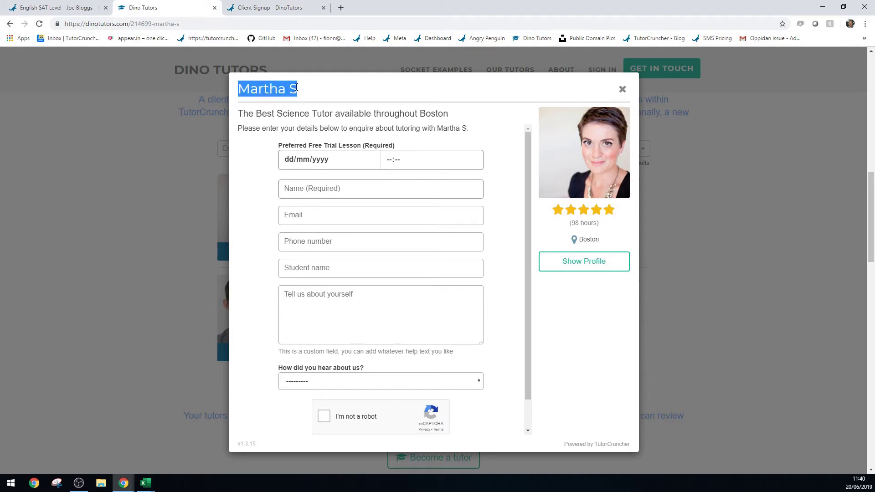
{"action": "left_click", "coordinate": [335, 91]}
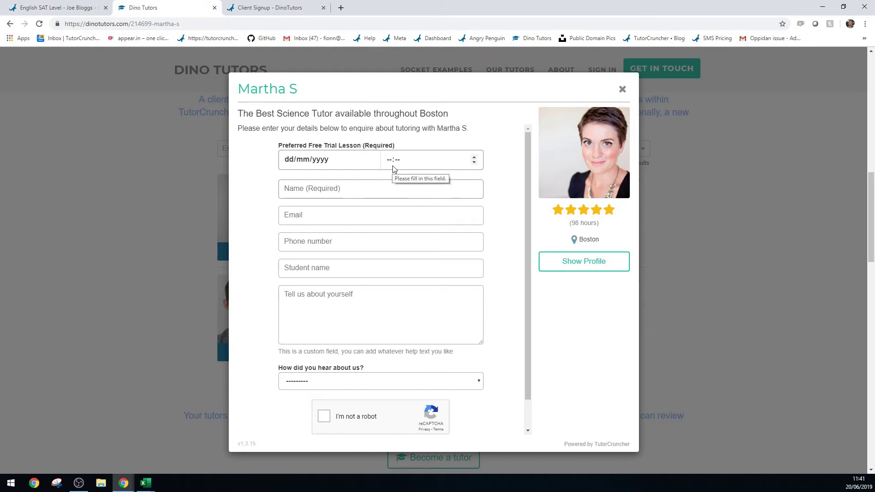
{"action": "left_click", "coordinate": [622, 90]}
Step: Switch back to TutorCruncher and add the Arthur student record to the English SAT Level job and all its future planned lessons
{"action": "left_click", "coordinate": [85, 5]}
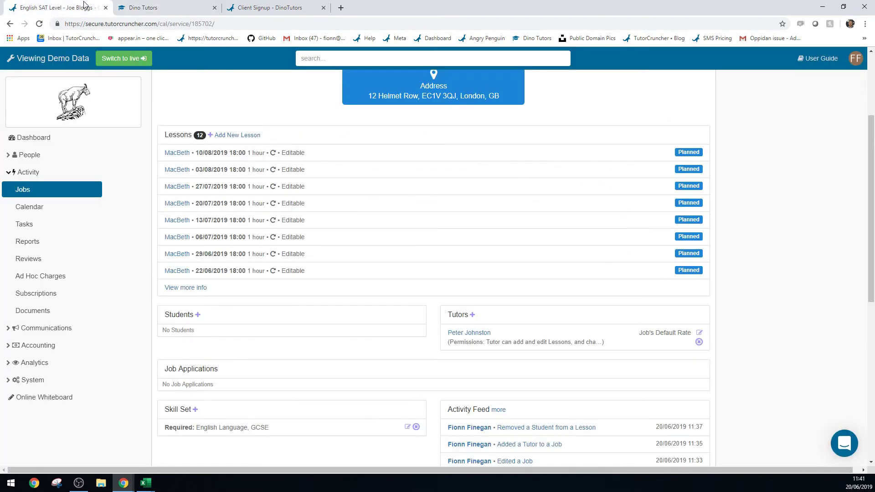
{"action": "scroll", "coordinate": [425, 361], "scroll_direction": "up", "scroll_amount": 3}
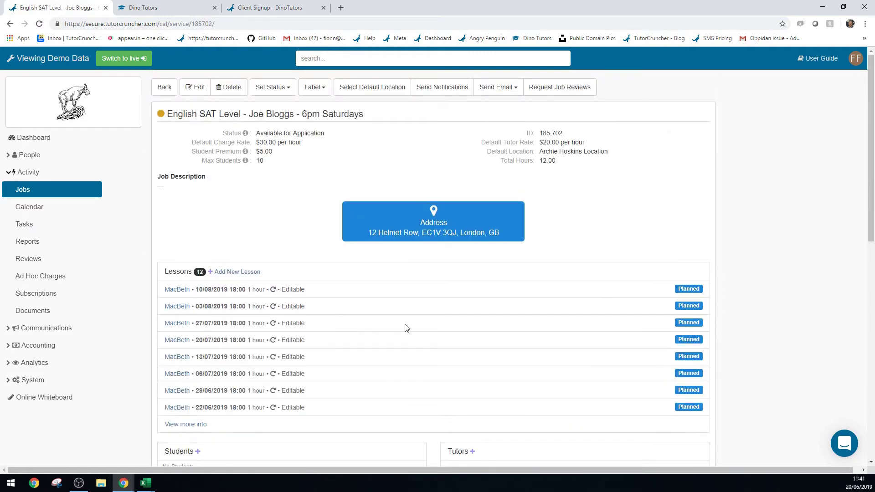
{"action": "scroll", "coordinate": [408, 327], "scroll_direction": "down", "scroll_amount": 3}
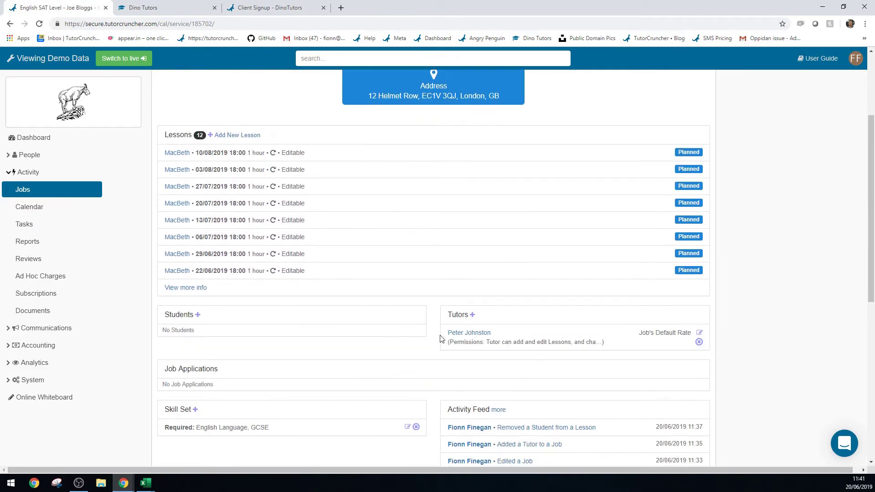
{"action": "left_click", "coordinate": [198, 315]}
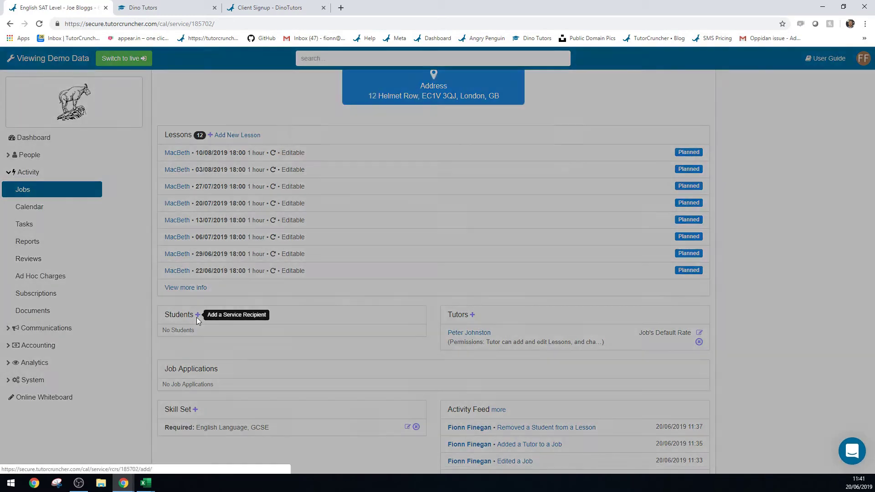
{"action": "left_click", "coordinate": [355, 101]}
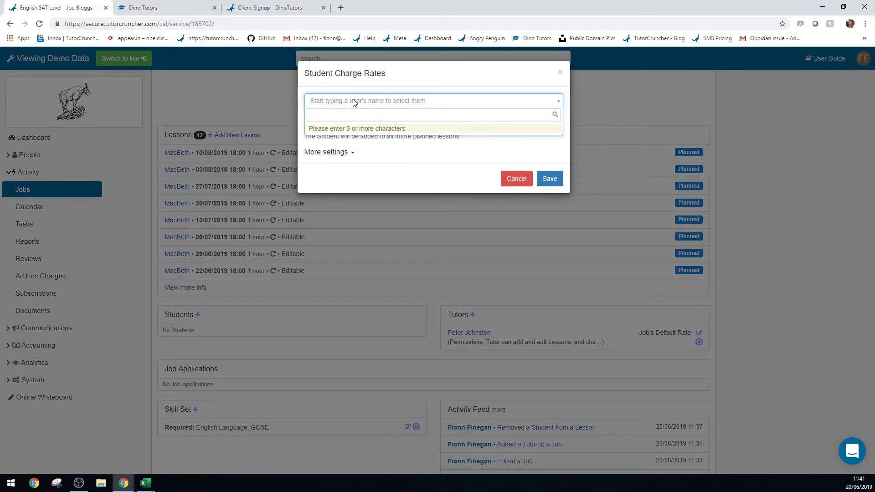
{"action": "type", "text": "hos"}
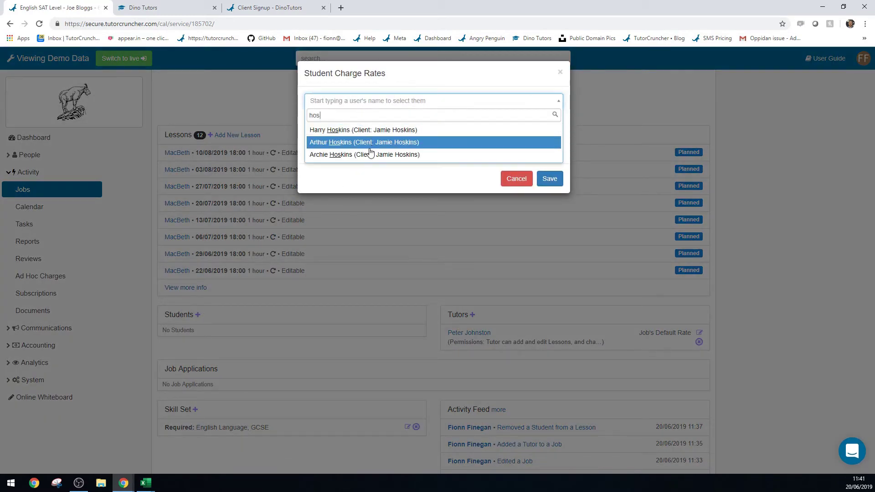
{"action": "left_click", "coordinate": [369, 146]}
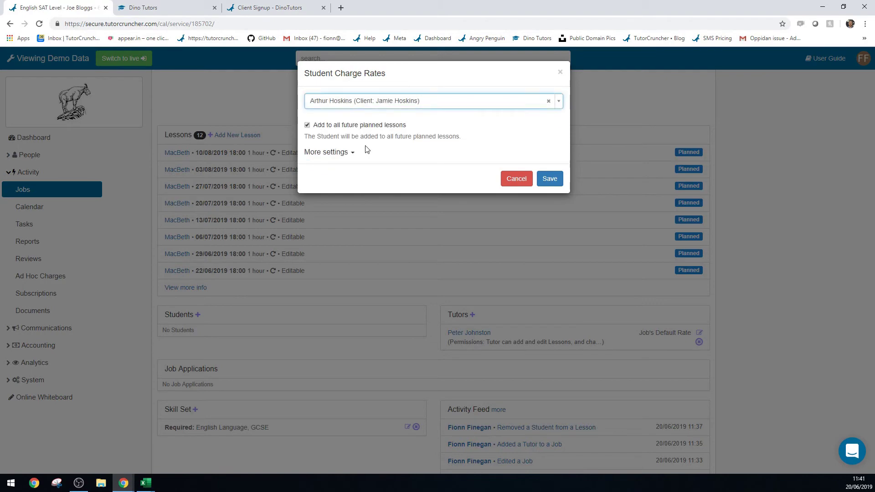
{"action": "left_click", "coordinate": [549, 180]}
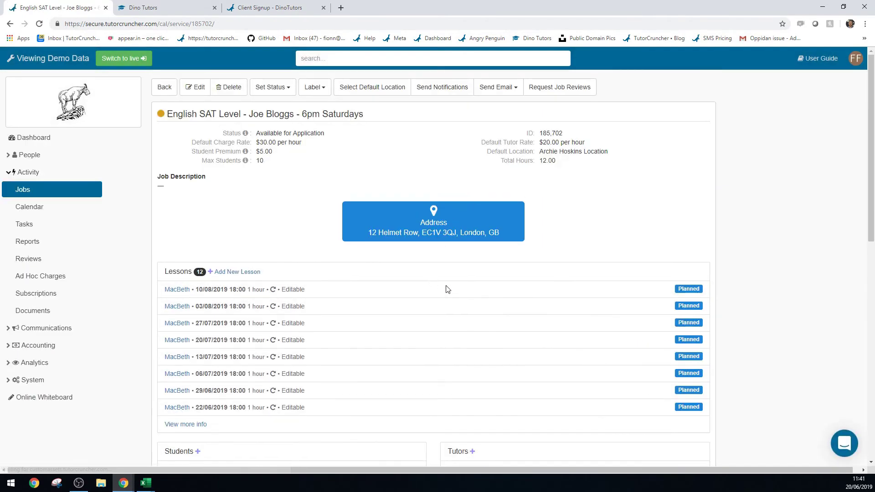
Step: Open the job's MacBeth lesson dated 22/06/2019 at 18:00
{"action": "scroll", "coordinate": [447, 290], "scroll_direction": "down", "scroll_amount": 2}
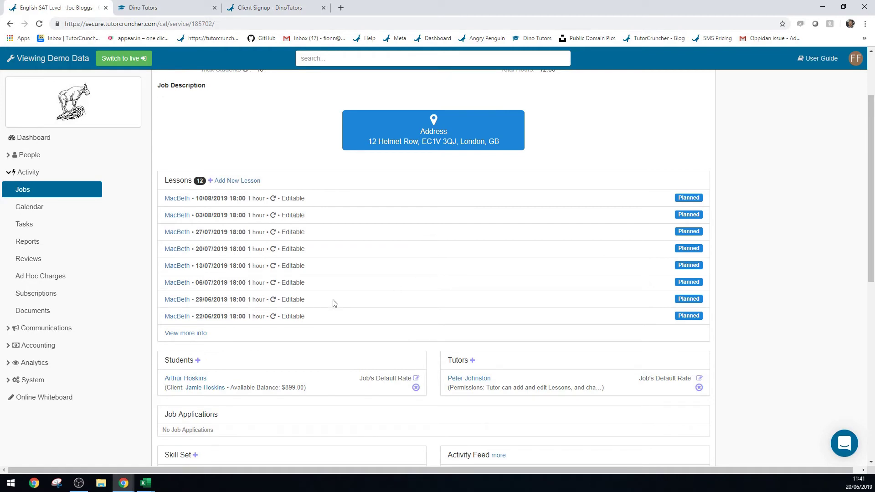
{"action": "left_click", "coordinate": [177, 316]}
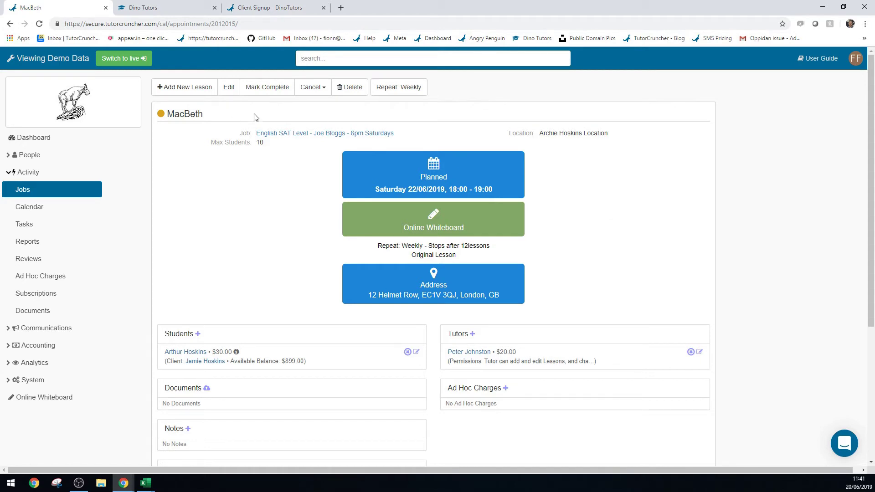
Step: Mark the MacBeth lesson as complete, check the Responsiveness and Client Report fields, and skip the report
{"action": "left_click", "coordinate": [272, 93]}
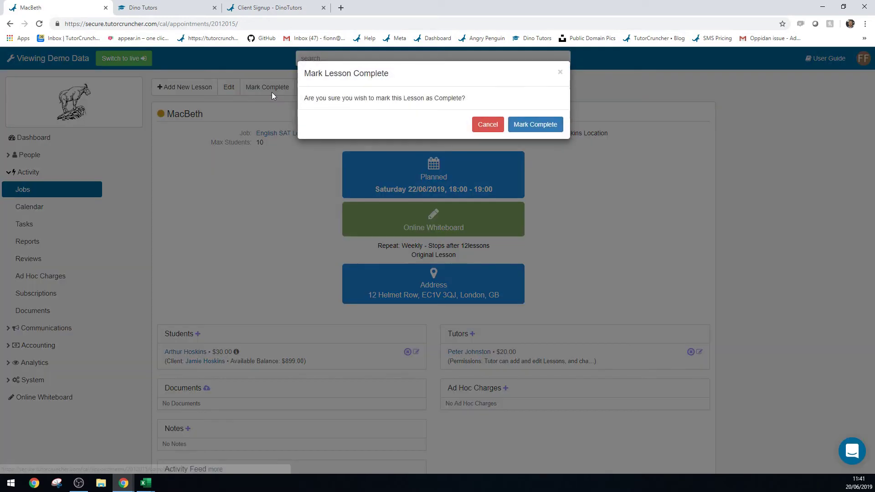
{"action": "left_click", "coordinate": [537, 124]}
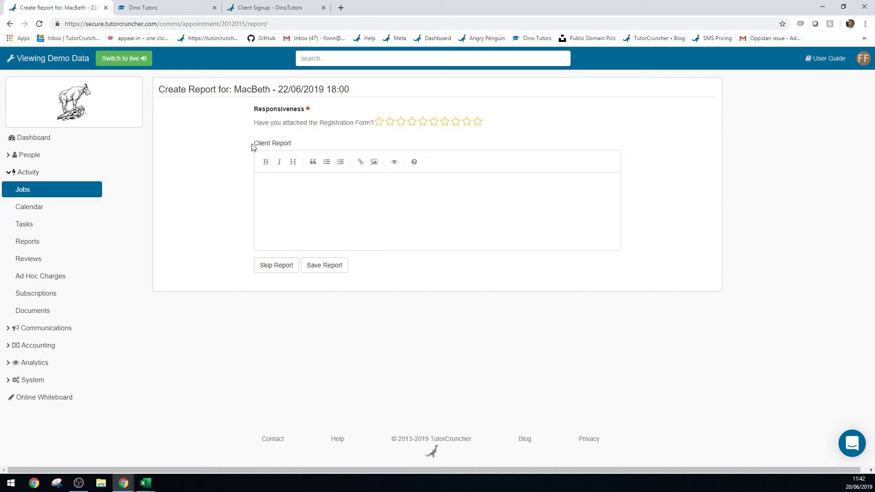
{"action": "left_click_drag", "start_coordinate": [252, 147], "coordinate": [302, 148]}
{"action": "left_click", "coordinate": [293, 194]}
{"action": "left_click_drag", "start_coordinate": [255, 109], "coordinate": [373, 126]}
{"action": "left_click", "coordinate": [373, 126]}
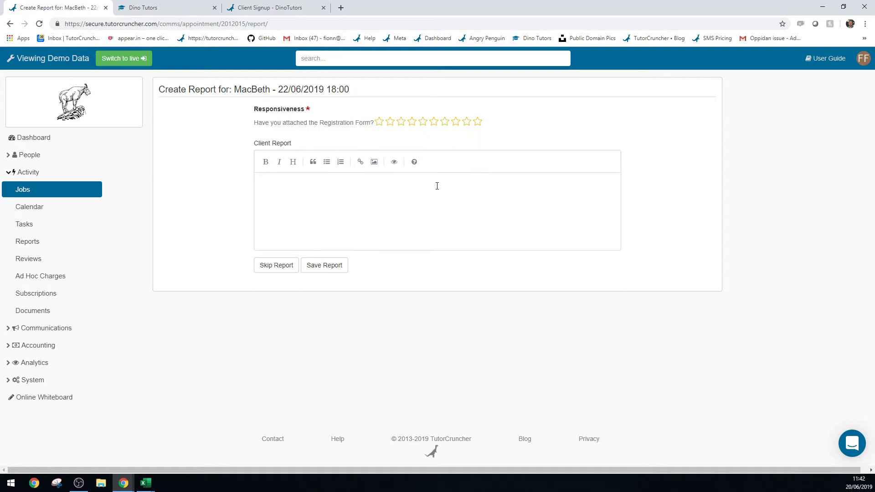
{"action": "left_click", "coordinate": [277, 265]}
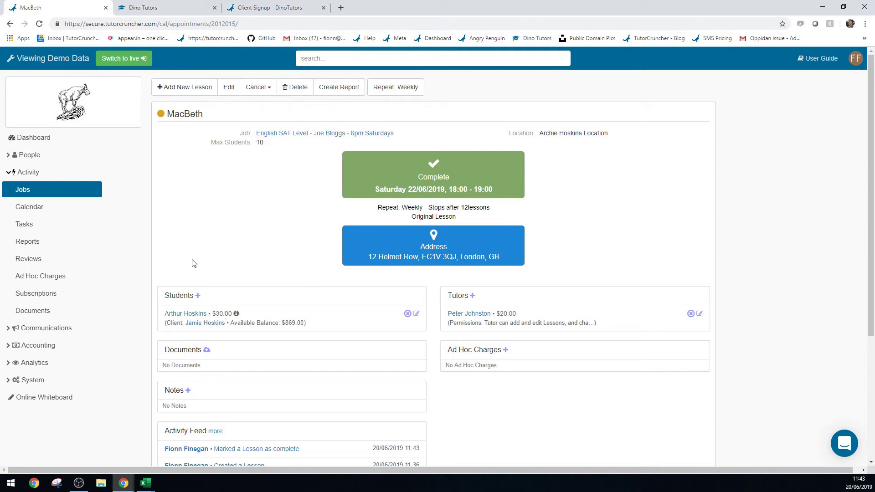
Step: Open the lesson reports list and look through its first two pages, including the approval status of the reports
{"action": "left_click", "coordinate": [63, 248]}
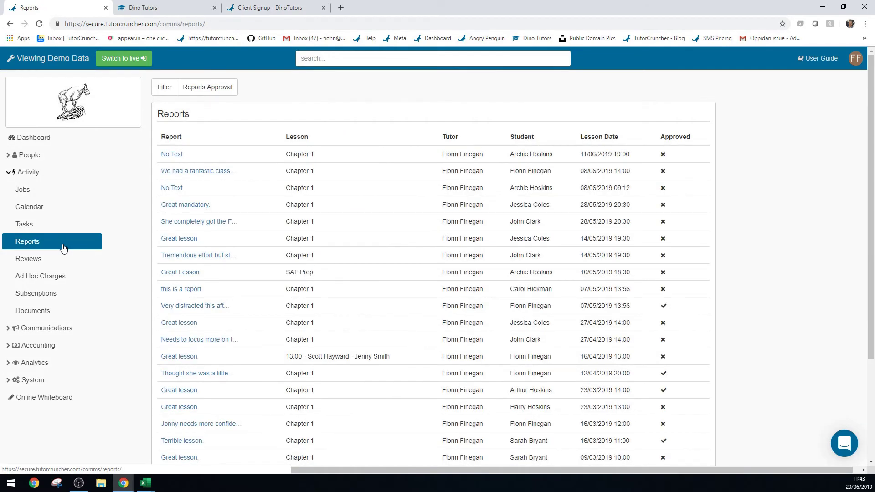
{"action": "scroll", "coordinate": [347, 270], "scroll_direction": "down", "scroll_amount": 3}
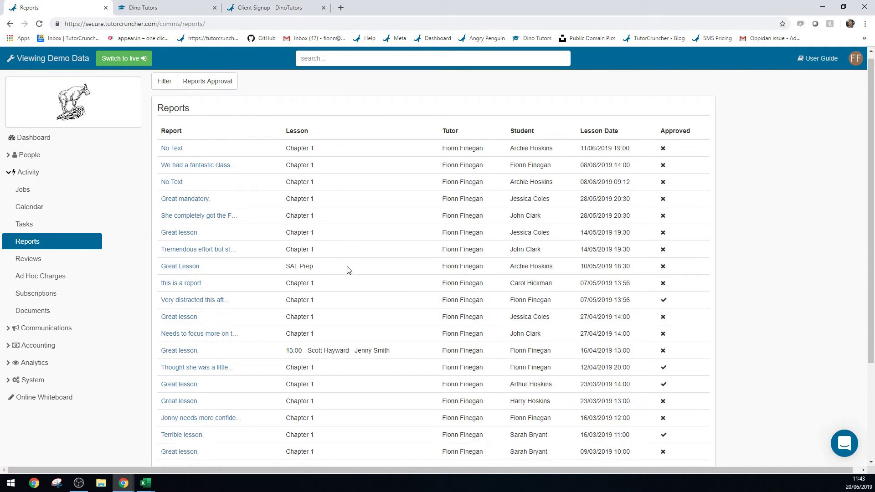
{"action": "left_click", "coordinate": [433, 371]}
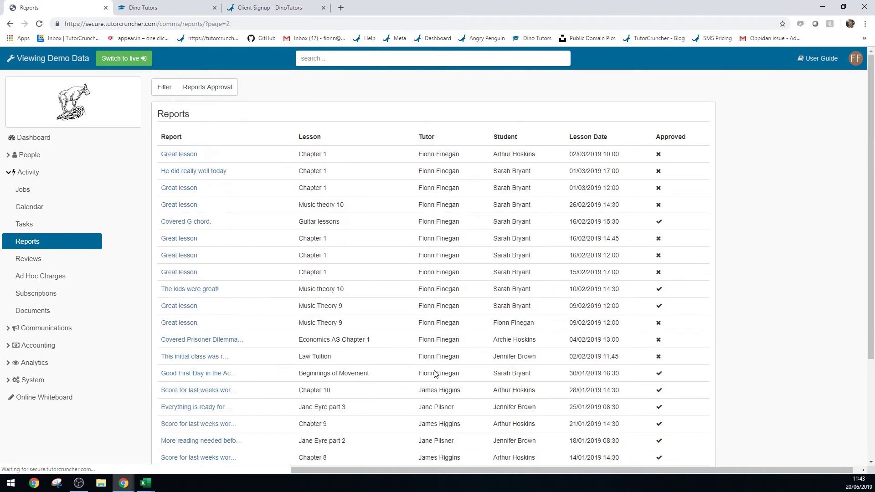
{"action": "scroll", "coordinate": [407, 310], "scroll_direction": "down", "scroll_amount": 3}
{"action": "scroll", "coordinate": [407, 309], "scroll_direction": "up", "scroll_amount": 1}
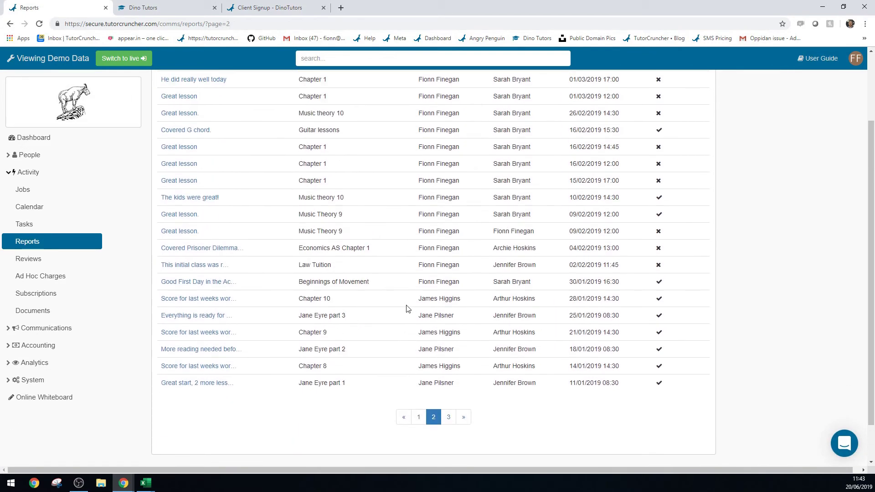
{"action": "scroll", "coordinate": [407, 309], "scroll_direction": "up", "scroll_amount": 2}
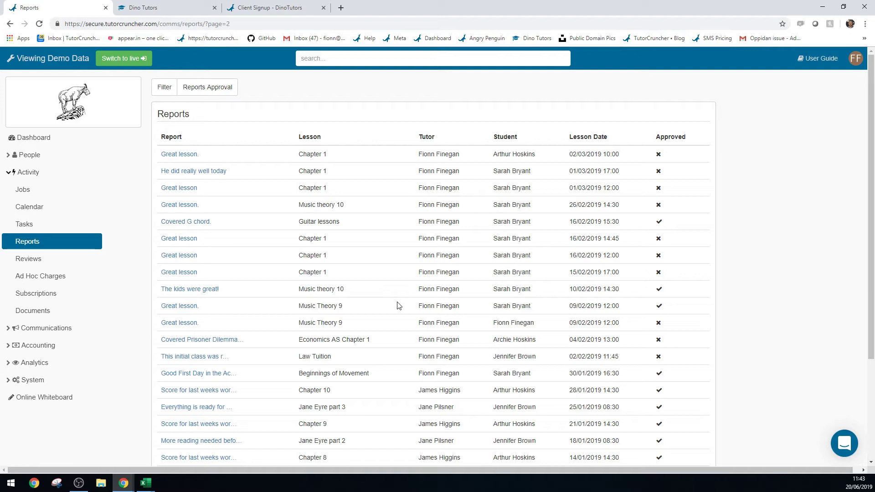
{"action": "scroll", "coordinate": [398, 306], "scroll_direction": "down", "scroll_amount": 3}
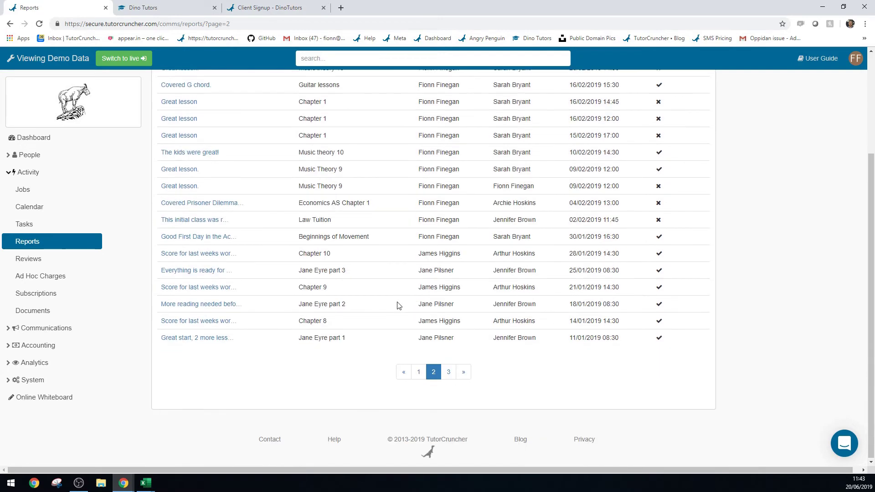
{"action": "scroll", "coordinate": [398, 306], "scroll_direction": "up", "scroll_amount": 1}
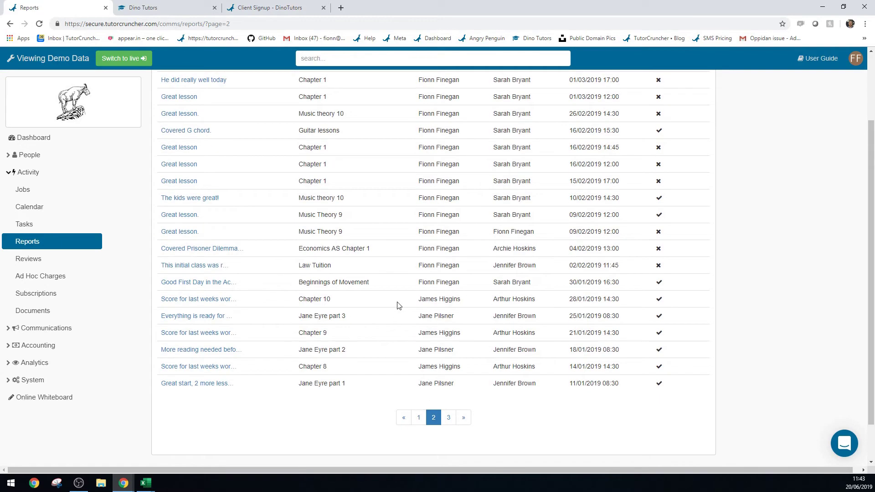
{"action": "left_click_drag", "start_coordinate": [869, 298], "coordinate": [869, 242]}
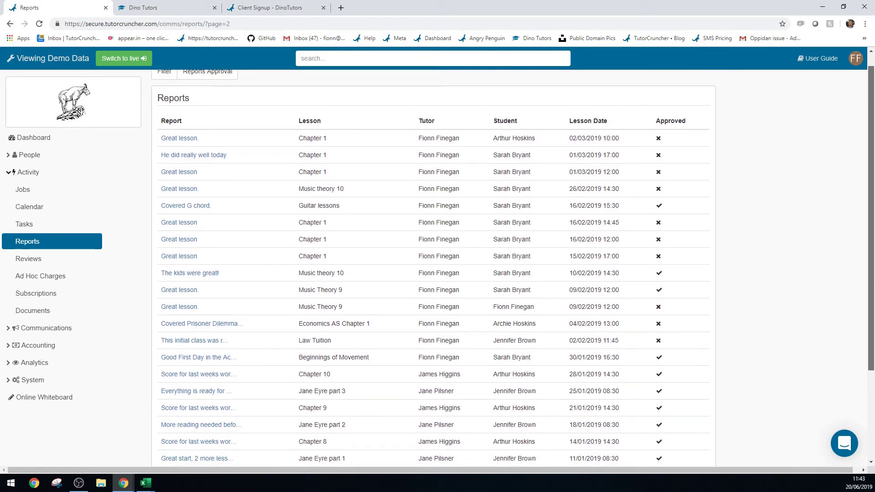
{"action": "left_click_drag", "start_coordinate": [869, 243], "coordinate": [869, 232]}
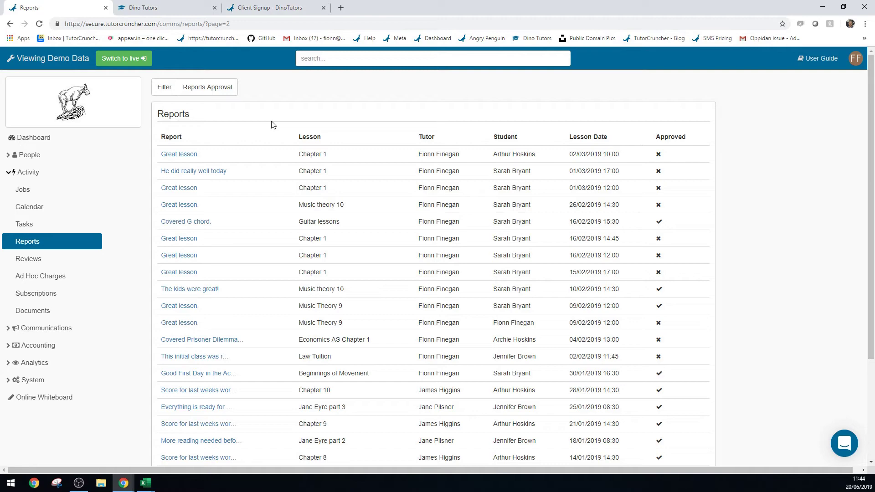
Step: Open the activity calendar and colour its lessons by Is Editable
{"action": "left_click", "coordinate": [62, 212]}
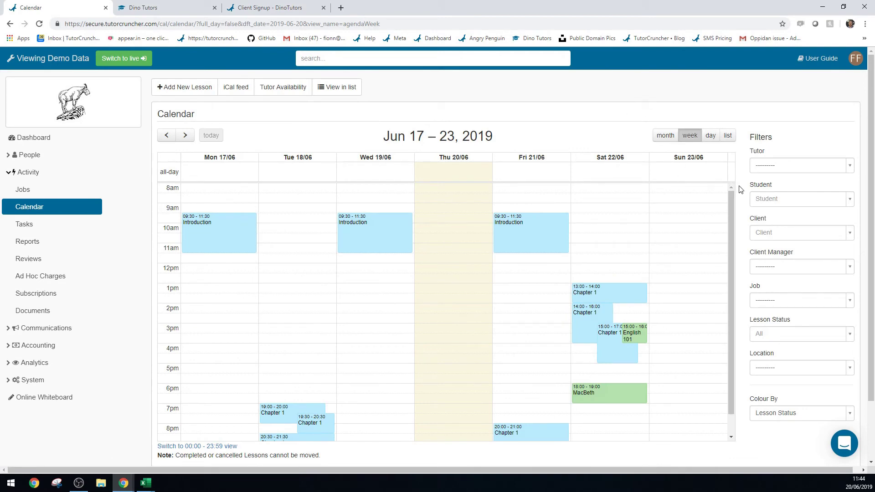
{"action": "scroll", "coordinate": [738, 188], "scroll_direction": "down", "scroll_amount": 1}
{"action": "scroll", "coordinate": [738, 188], "scroll_direction": "down", "scroll_amount": 1}
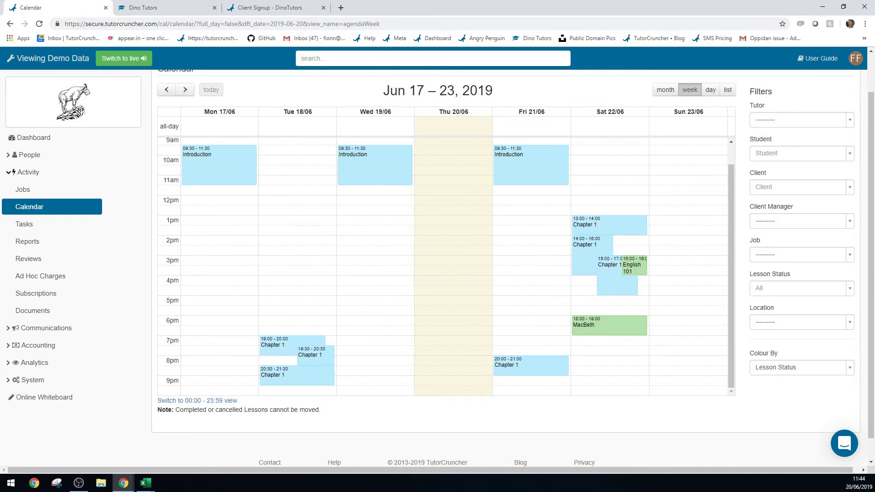
{"action": "scroll", "coordinate": [869, 142], "scroll_direction": "up", "scroll_amount": 1}
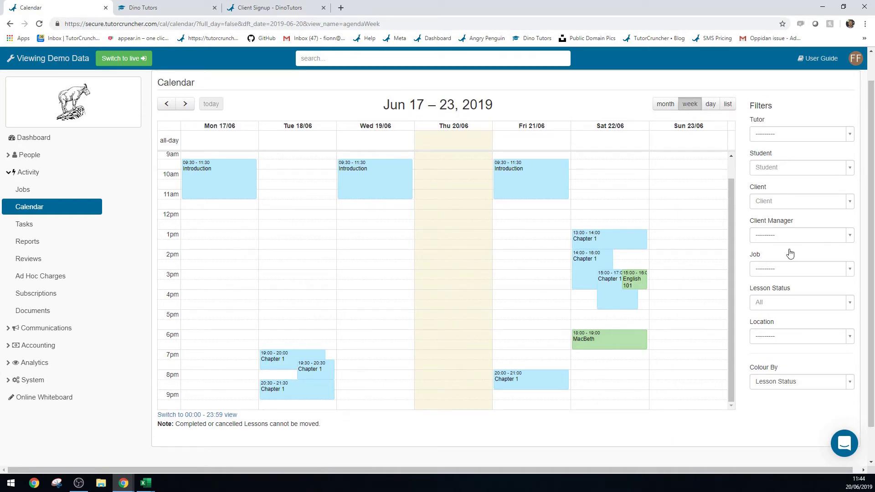
{"action": "left_click", "coordinate": [800, 389]}
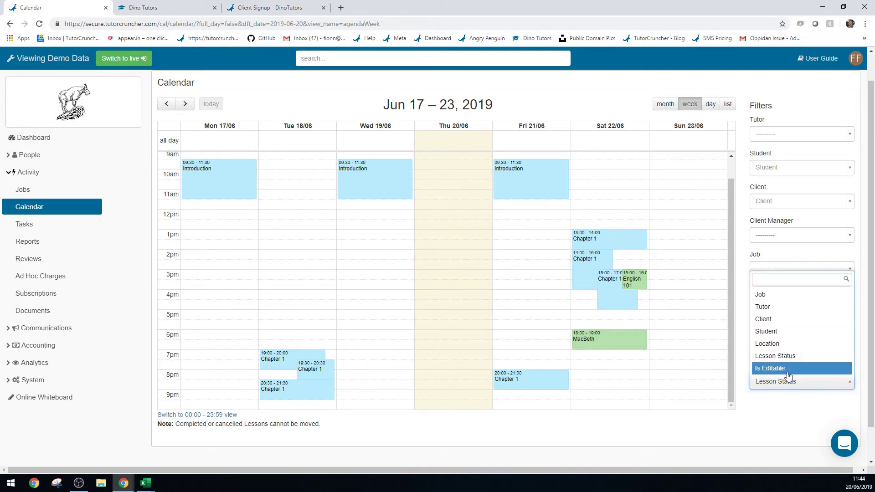
{"action": "left_click", "coordinate": [787, 370]}
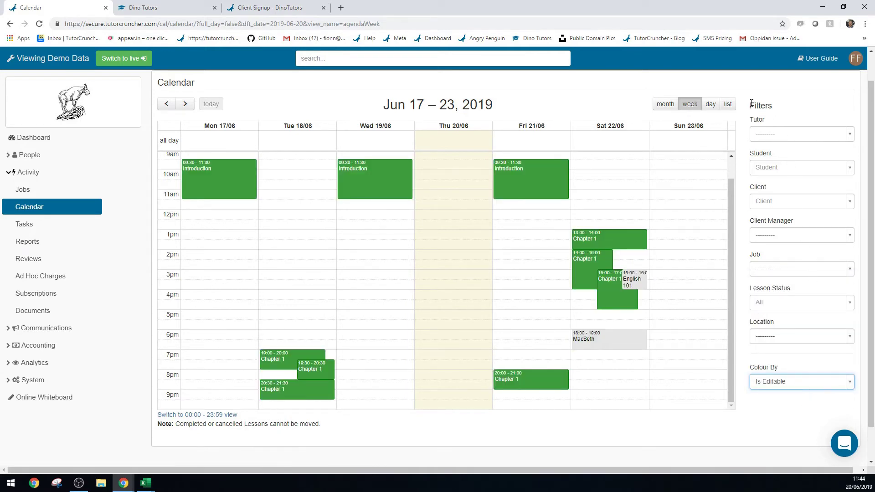
Step: Preview the calendar in month, day and list views, and return it to the week view
{"action": "left_click_drag", "start_coordinate": [750, 106], "coordinate": [799, 108]}
{"action": "left_click", "coordinate": [799, 108]}
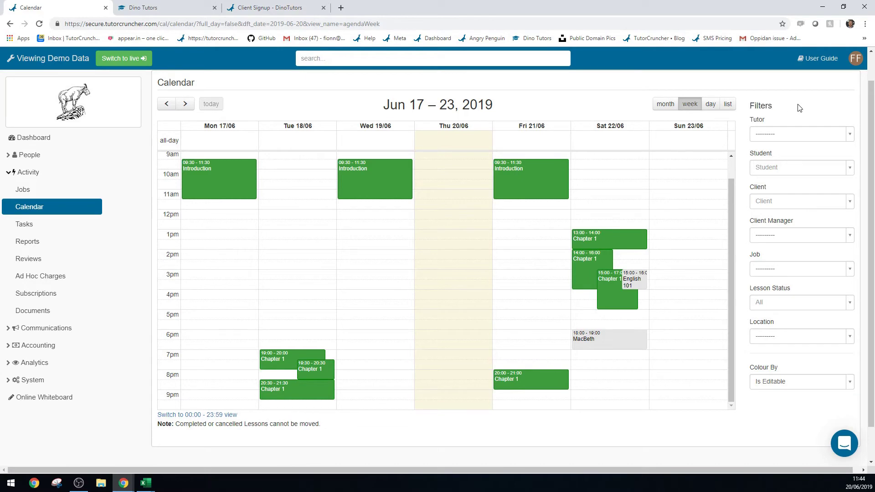
{"action": "left_click", "coordinate": [665, 104]}
{"action": "left_click", "coordinate": [711, 105]}
{"action": "left_click", "coordinate": [728, 104]}
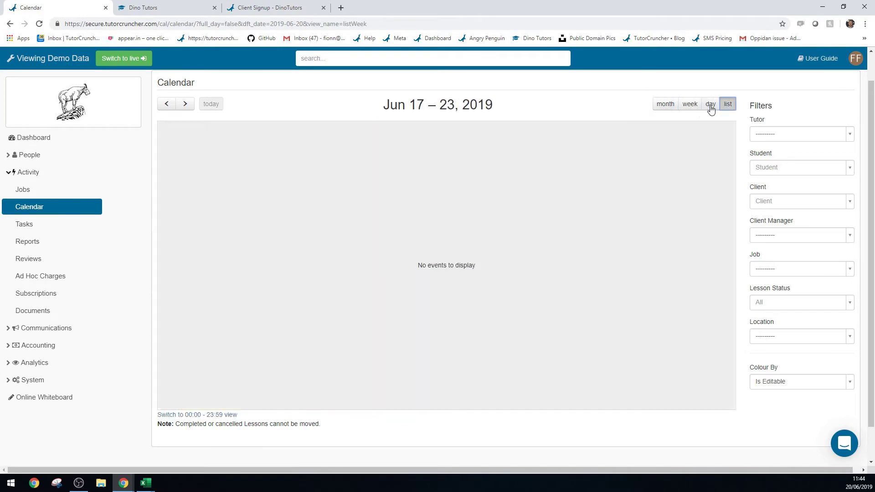
{"action": "left_click", "coordinate": [690, 105]}
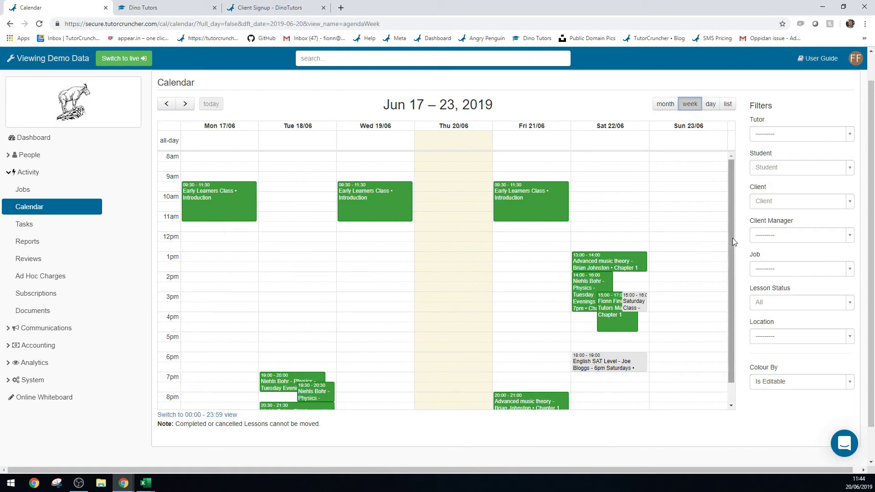
{"action": "scroll", "coordinate": [729, 281], "scroll_direction": "up", "scroll_amount": 1}
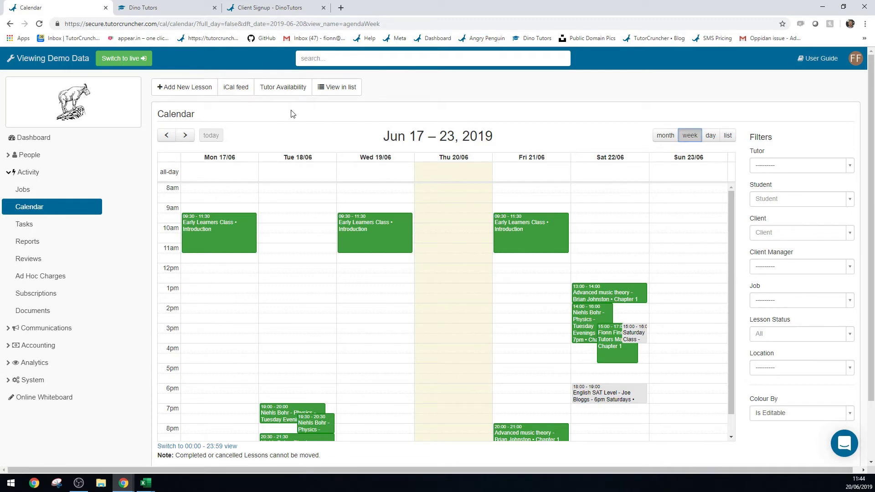
Step: Open the Tutor Availability calendar, filter it by two tutors, and clear both from the filter
{"action": "left_click", "coordinate": [283, 88]}
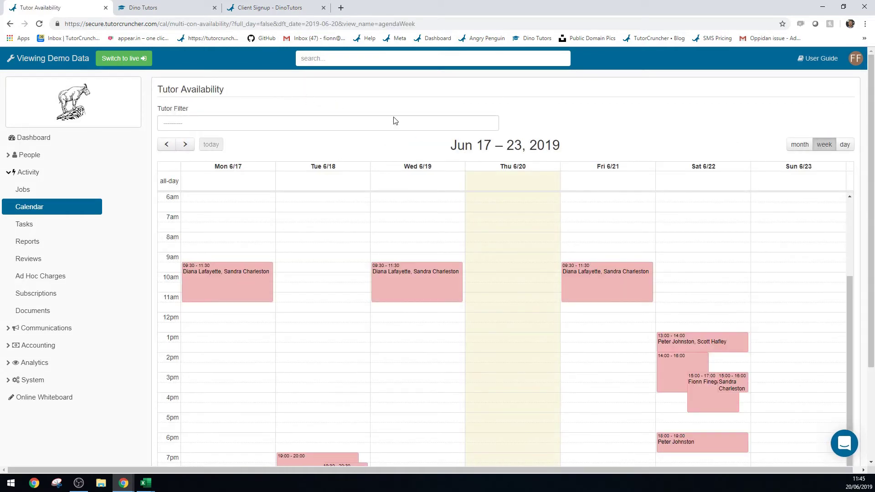
{"action": "scroll", "coordinate": [588, 101], "scroll_direction": "down", "scroll_amount": 1}
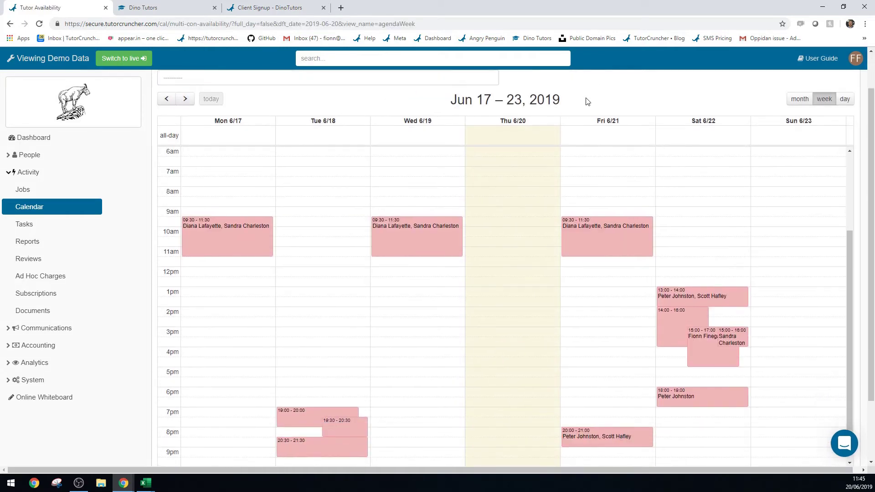
{"action": "scroll", "coordinate": [587, 101], "scroll_direction": "up", "scroll_amount": 1}
{"action": "left_click", "coordinate": [199, 125]}
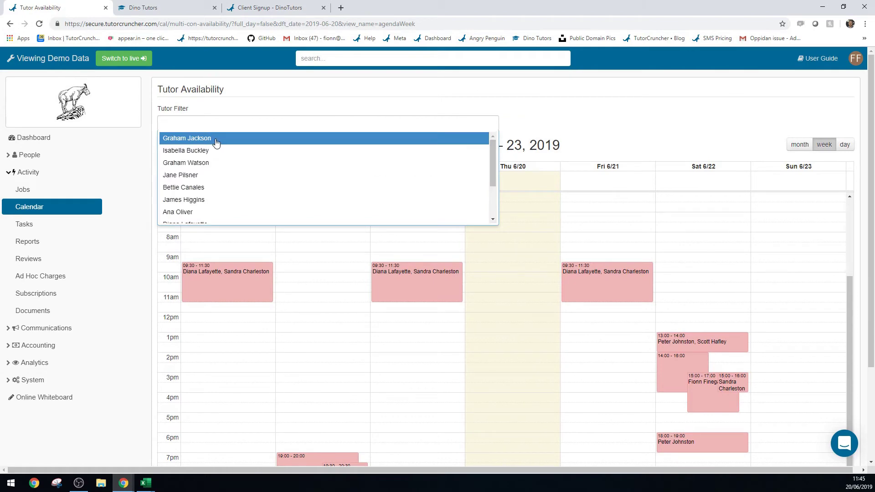
{"action": "left_click", "coordinate": [217, 150]}
{"action": "left_click", "coordinate": [214, 122]}
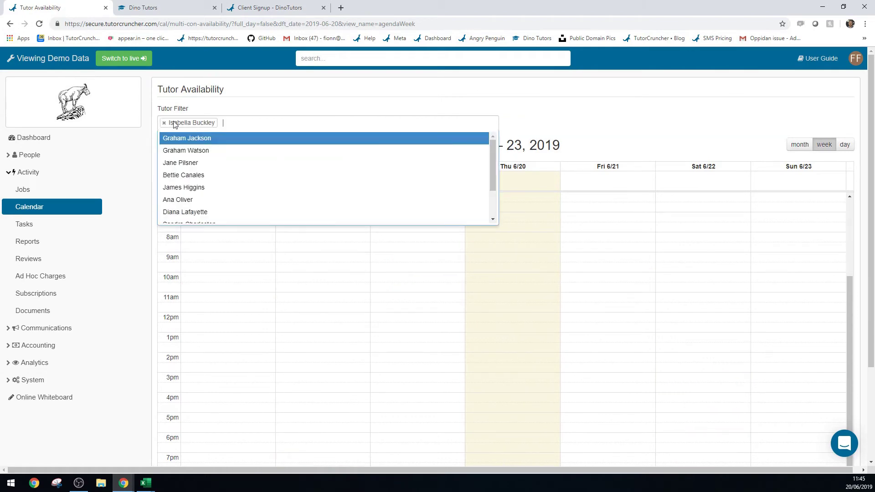
{"action": "left_click", "coordinate": [176, 144]}
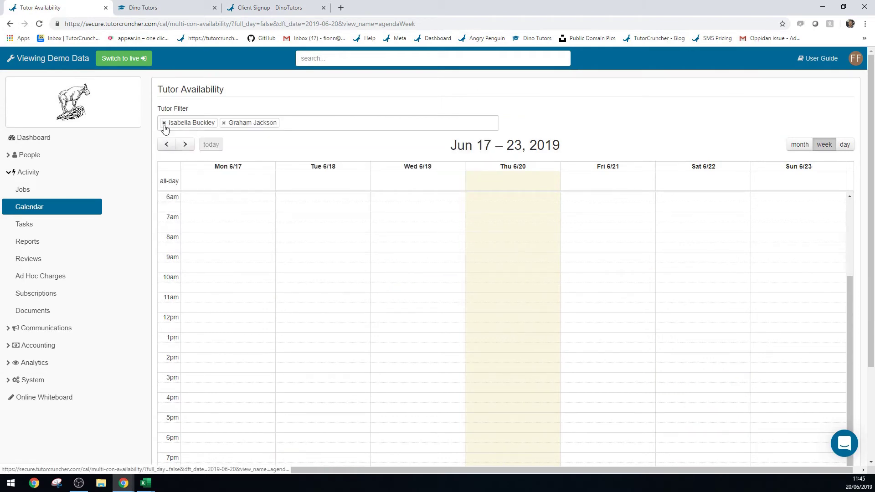
{"action": "left_click", "coordinate": [164, 123]}
{"action": "left_click", "coordinate": [164, 123]}
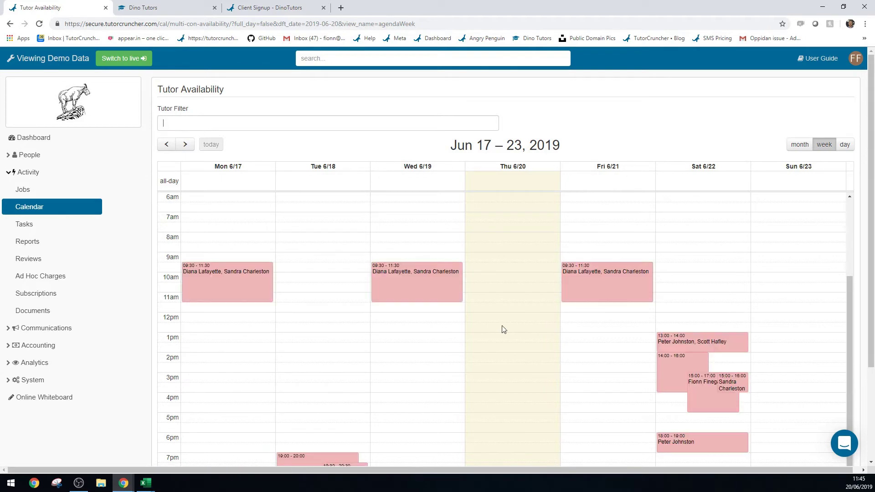
Step: View Thursday, June 20, 2019 in the availability calendar's day view and go back to the week view
{"action": "scroll", "coordinate": [593, 291], "scroll_direction": "down", "scroll_amount": 2}
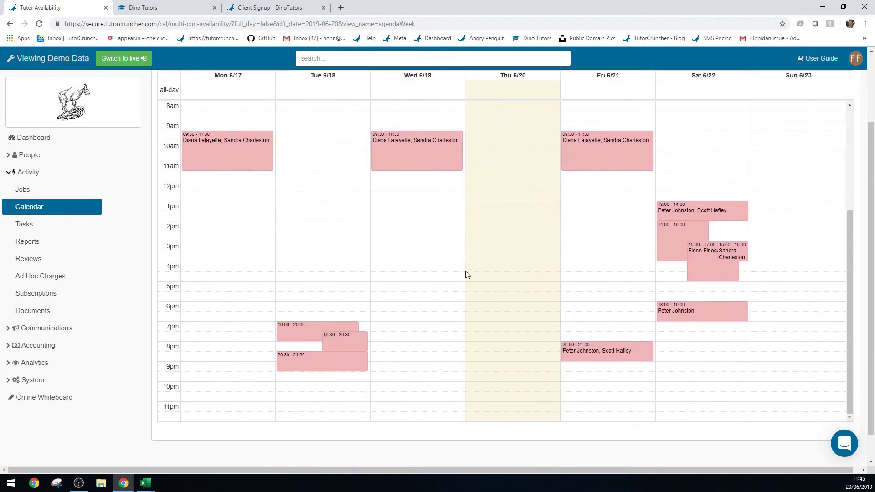
{"action": "left_click", "coordinate": [500, 185]}
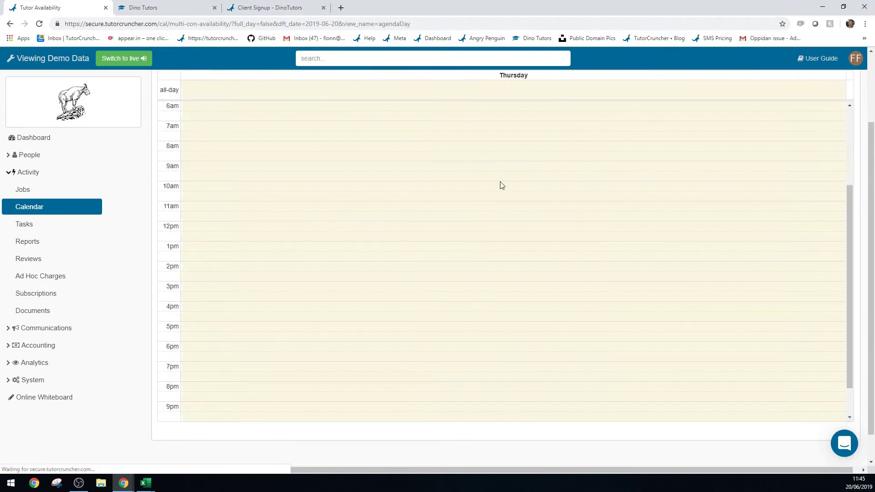
{"action": "scroll", "coordinate": [156, 317], "scroll_direction": "up", "scroll_amount": 2}
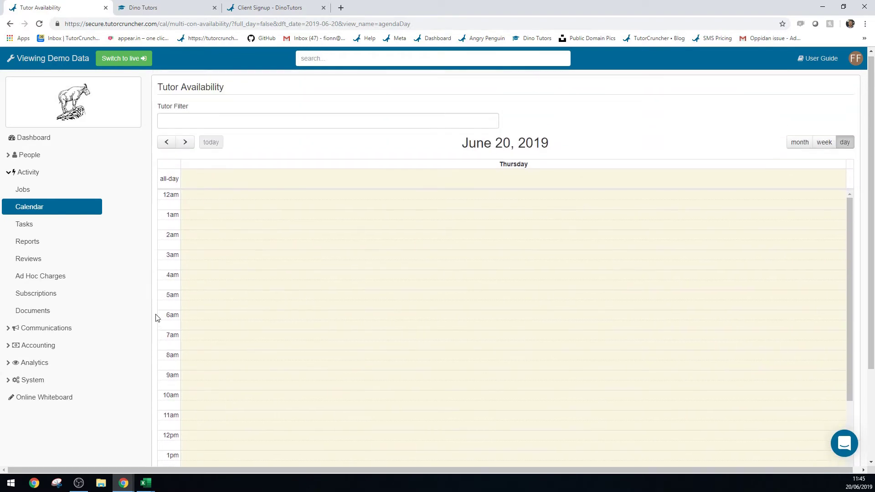
{"action": "left_click", "coordinate": [825, 146]}
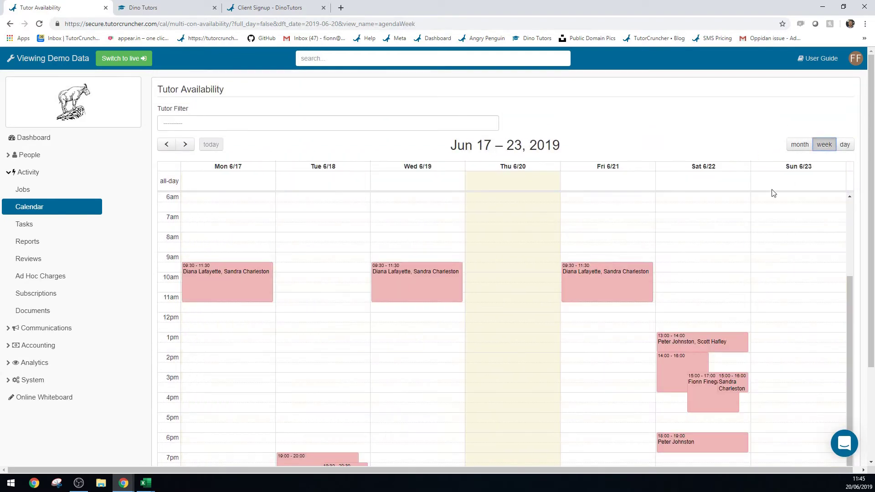
{"action": "scroll", "coordinate": [598, 111], "scroll_direction": "down", "scroll_amount": 1}
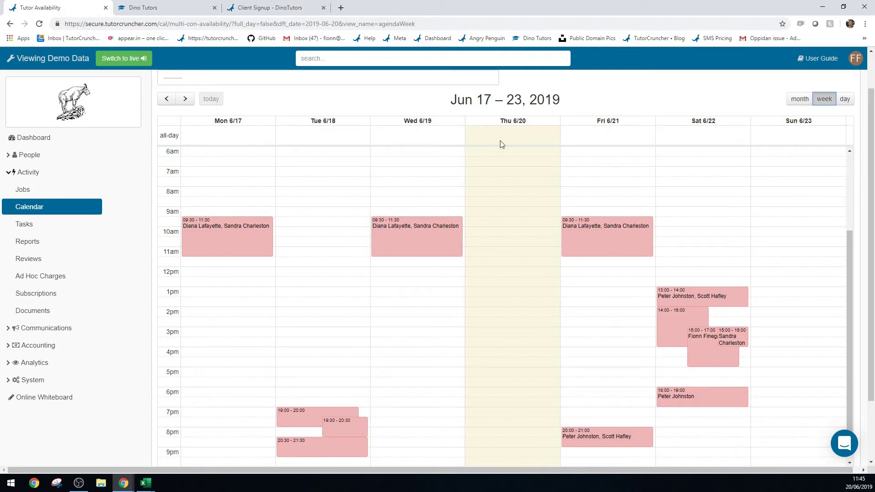
Step: Open the pending tasks list and examine the tasks' types, due dates, responsible administrators and associated users
{"action": "left_click", "coordinate": [30, 226]}
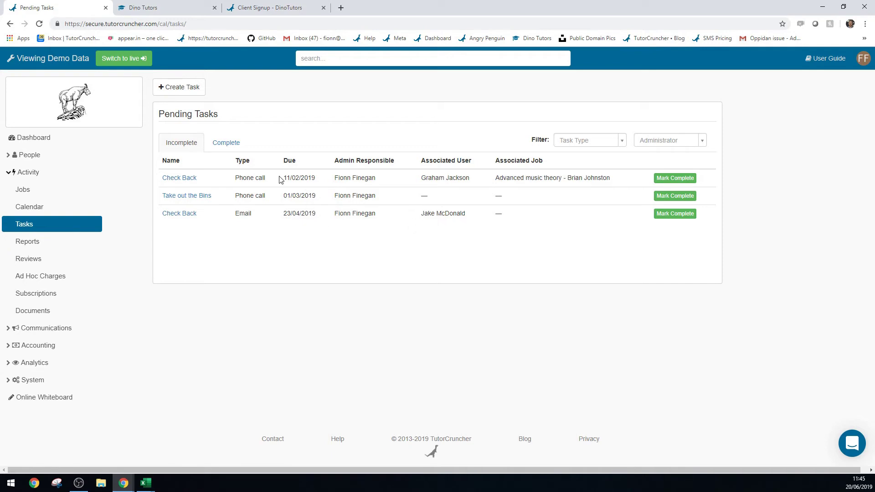
{"action": "left_click_drag", "start_coordinate": [279, 179], "coordinate": [320, 183]}
{"action": "left_click", "coordinate": [320, 183]}
{"action": "left_click_drag", "start_coordinate": [334, 213], "coordinate": [383, 216]}
{"action": "left_click", "coordinate": [271, 215]}
{"action": "left_click_drag", "start_coordinate": [226, 218], "coordinate": [265, 226]}
{"action": "left_click", "coordinate": [183, 223]}
{"action": "left_click_drag", "start_coordinate": [423, 213], "coordinate": [527, 221]}
{"action": "left_click", "coordinate": [443, 245]}
{"action": "left_click_drag", "start_coordinate": [286, 213], "coordinate": [319, 219]}
{"action": "left_click", "coordinate": [322, 218]}
Step: Preview the completion confirmation for the pending email task, cancel it, and view the completed tasks
{"action": "left_click", "coordinate": [679, 215]}
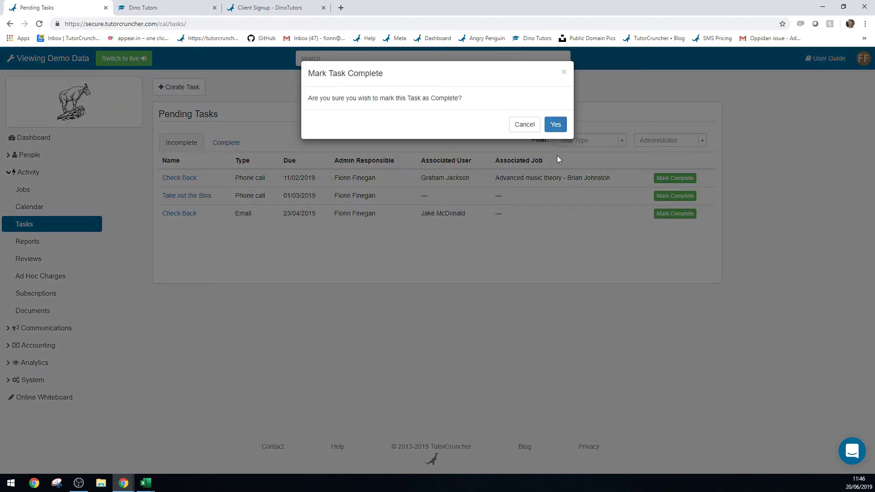
{"action": "left_click", "coordinate": [564, 72]}
{"action": "left_click", "coordinate": [227, 143]}
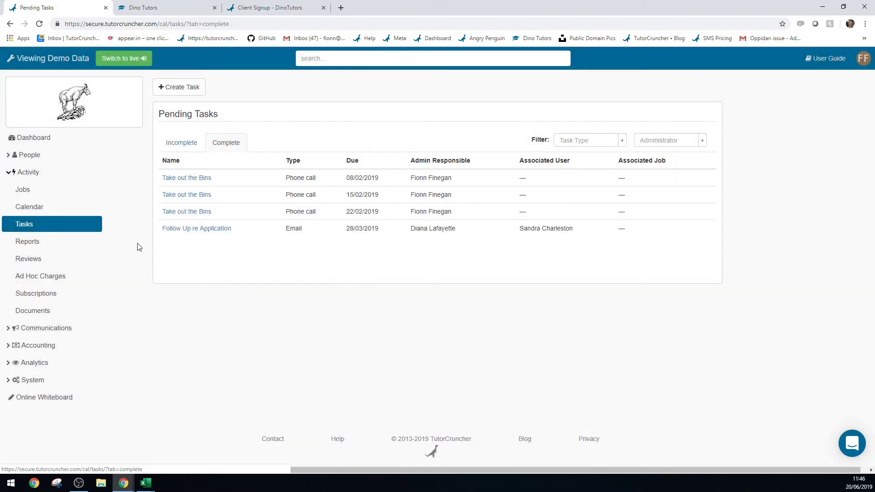
Step: View the ad hoc charges and reviews lists, and check the tutors' star ratings on the Dino Tutors website
{"action": "left_click", "coordinate": [41, 244]}
{"action": "left_click", "coordinate": [44, 277]}
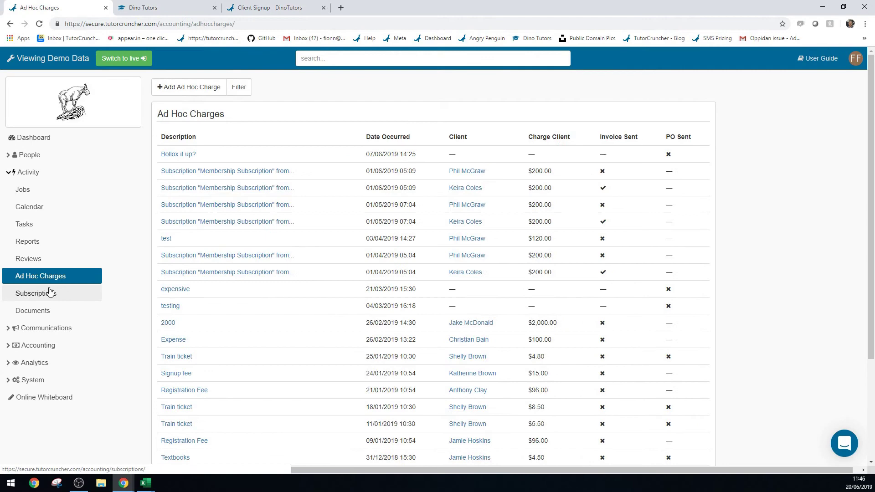
{"action": "left_click", "coordinate": [37, 264]}
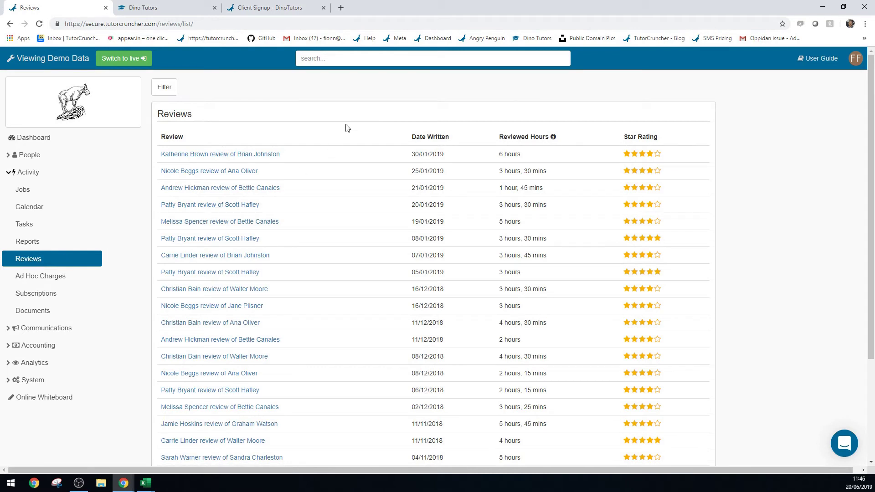
{"action": "left_click", "coordinate": [208, 5]}
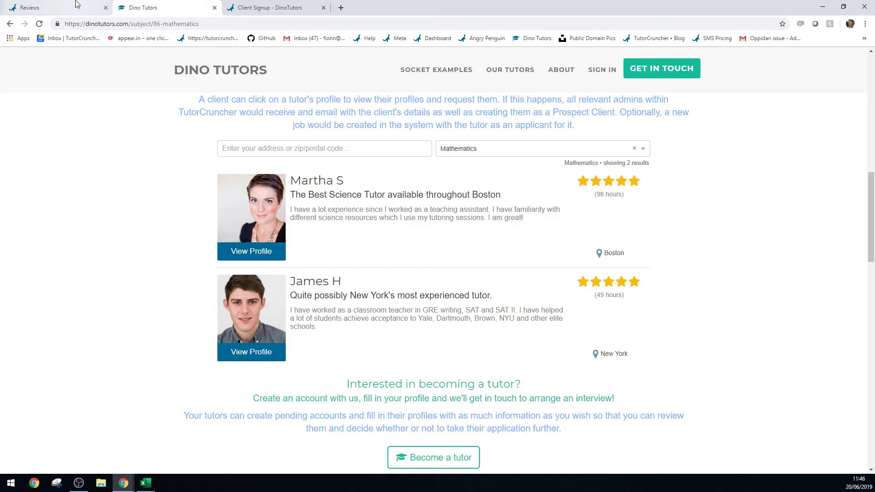
{"action": "left_click", "coordinate": [29, 8]}
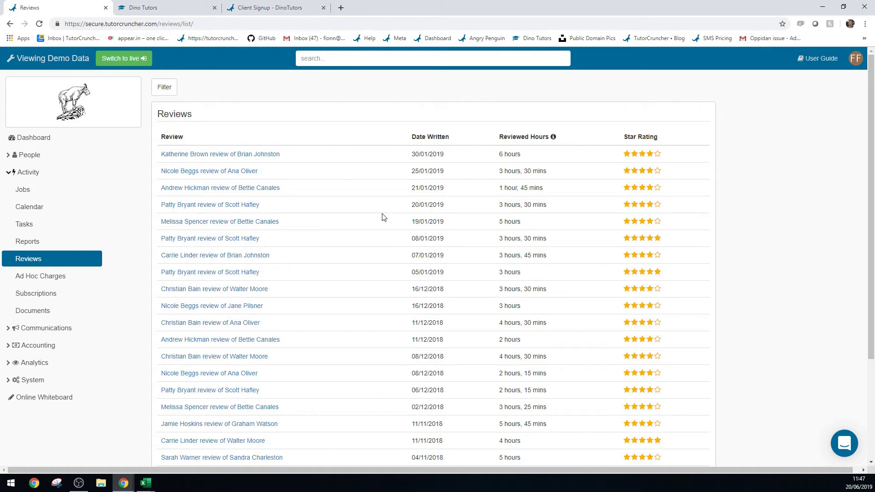
Step: Read the details of the newest review, look through the reviews list, and revisit the ratings on the Dino Tutors website
{"action": "left_click", "coordinate": [262, 155]}
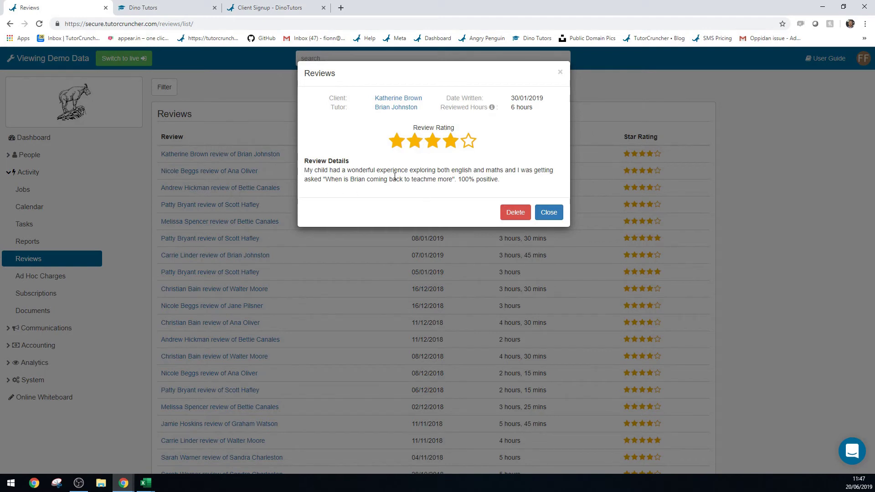
{"action": "left_click_drag", "start_coordinate": [502, 180], "coordinate": [326, 169]}
{"action": "left_click", "coordinate": [325, 168]}
{"action": "left_click", "coordinate": [559, 73]}
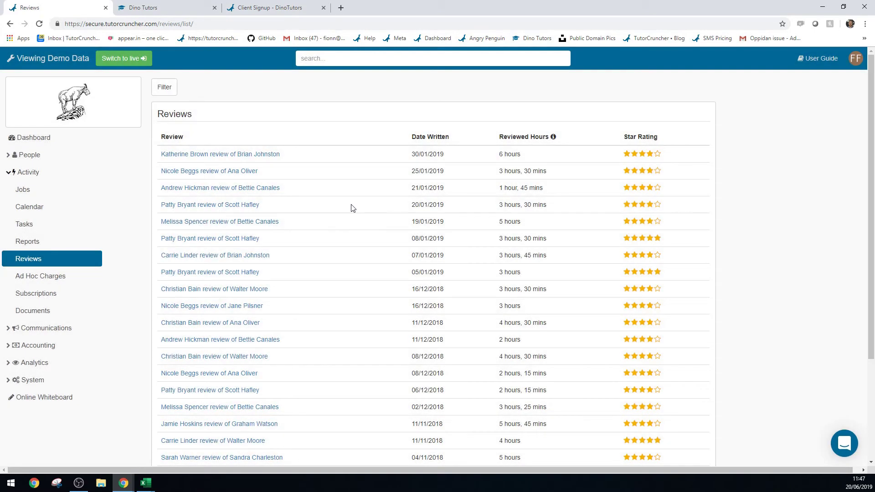
{"action": "scroll", "coordinate": [287, 190], "scroll_direction": "down", "scroll_amount": 3}
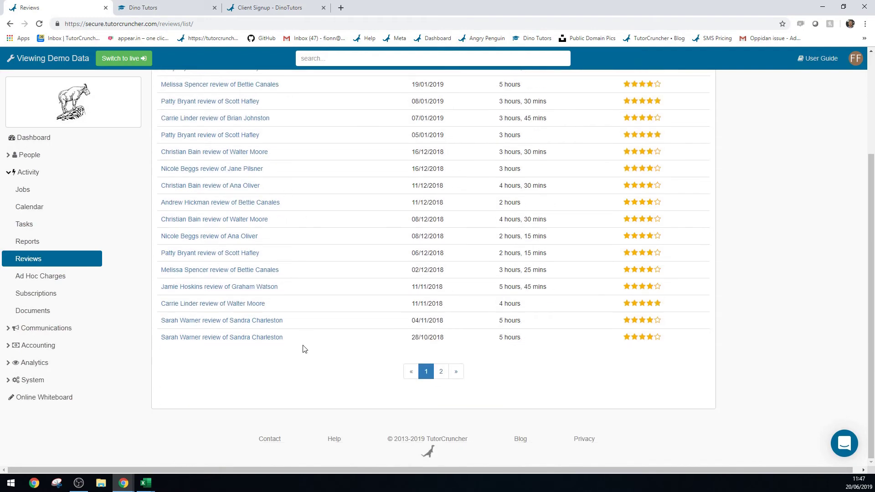
{"action": "scroll", "coordinate": [304, 349], "scroll_direction": "up", "scroll_amount": 3}
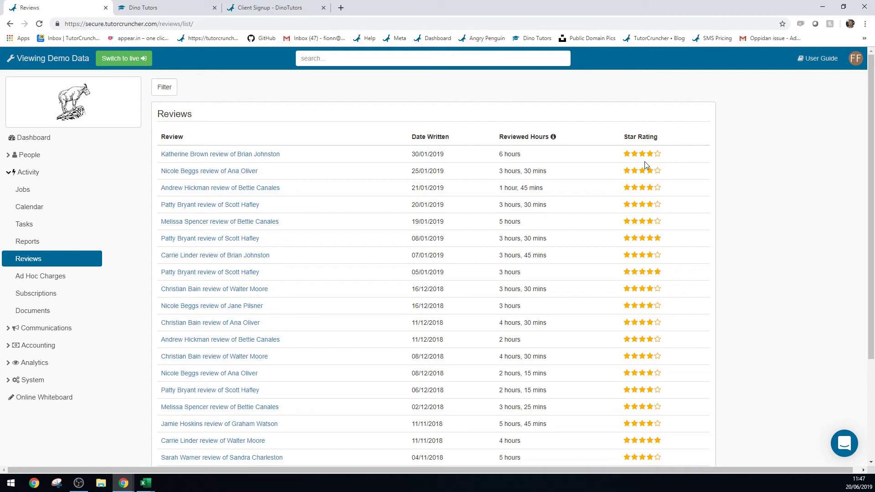
{"action": "left_click", "coordinate": [145, 7]}
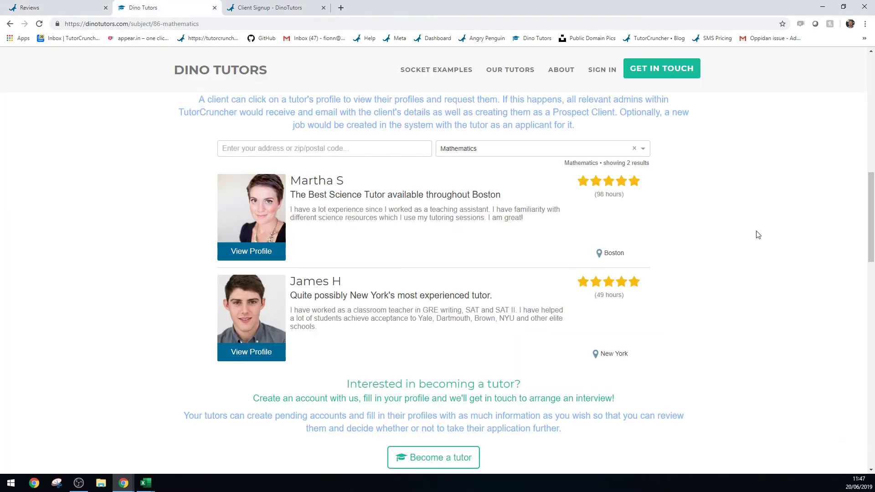
{"action": "left_click", "coordinate": [59, 7]}
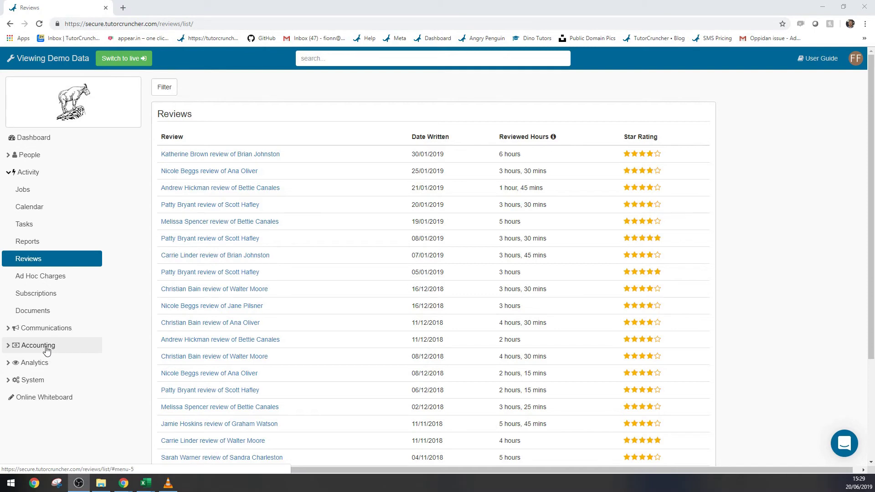
Step: Open the draft invoices and preview regeneration with payment orders including items not associated with a paid invoice, dismissing it without regenerating
{"action": "left_click", "coordinate": [46, 347]}
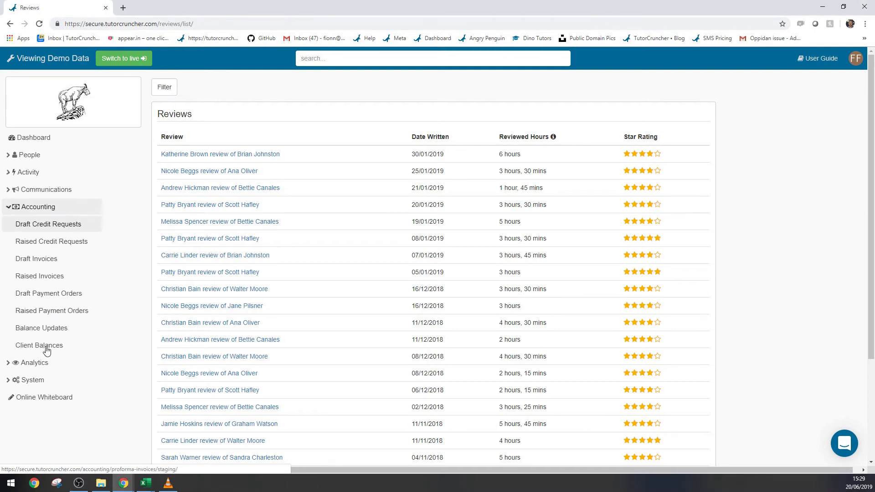
{"action": "left_click", "coordinate": [75, 260]}
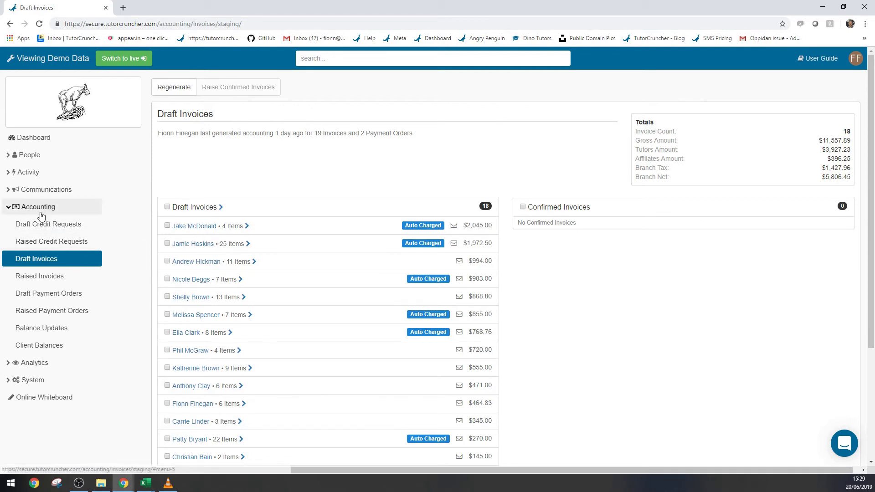
{"action": "left_click", "coordinate": [174, 90]}
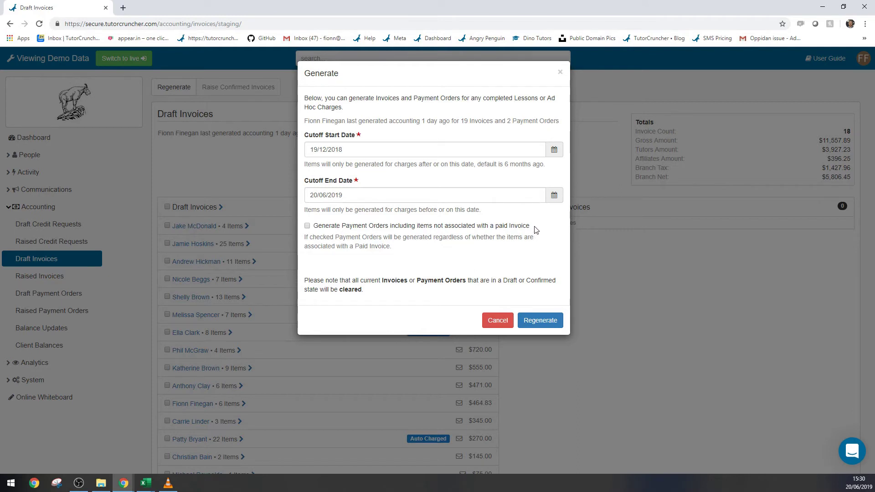
{"action": "left_click_drag", "start_coordinate": [529, 226], "coordinate": [316, 231]}
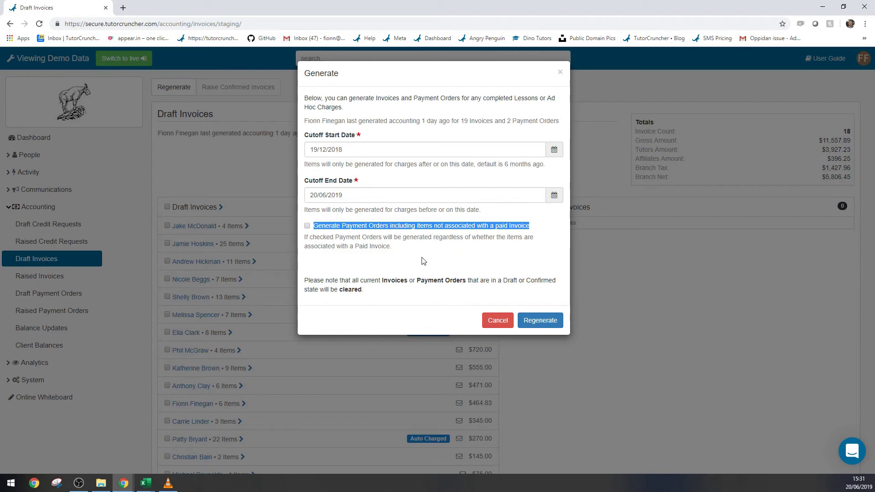
{"action": "left_click", "coordinate": [307, 226]}
{"action": "left_click", "coordinate": [371, 249]}
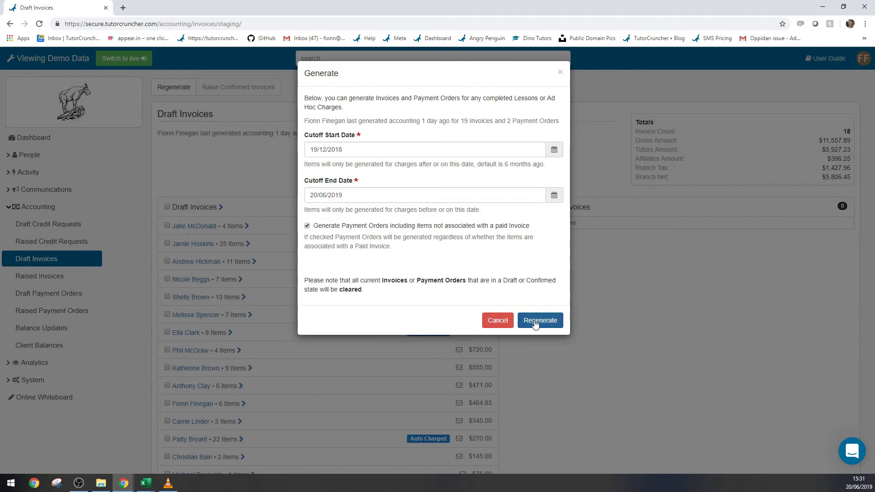
{"action": "left_click", "coordinate": [560, 72]}
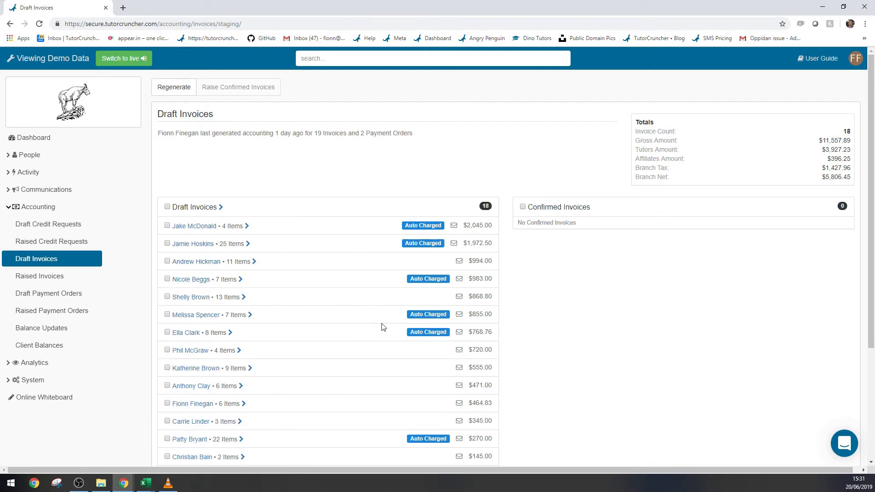
Step: Look through the draft invoices and their auto-charged markers, and open the $855.00 auto-charged invoice
{"action": "scroll", "coordinate": [382, 327], "scroll_direction": "down", "scroll_amount": 3}
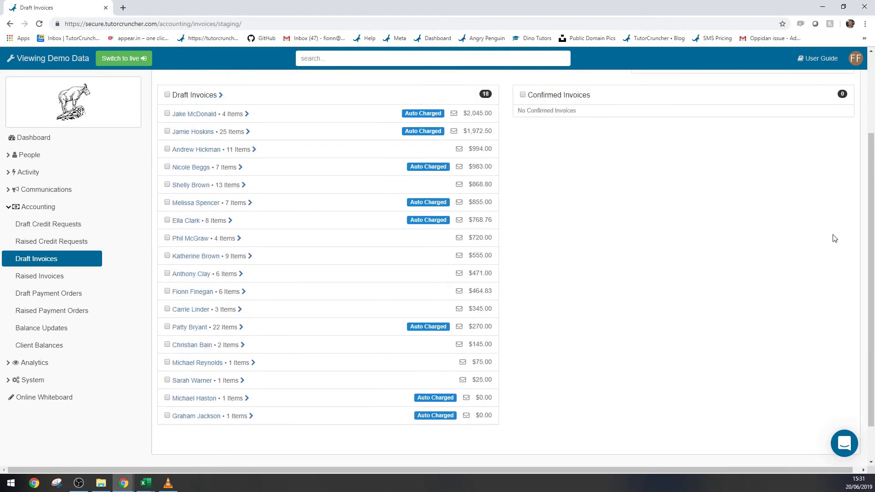
{"action": "left_click_drag", "start_coordinate": [870, 222], "coordinate": [870, 211]}
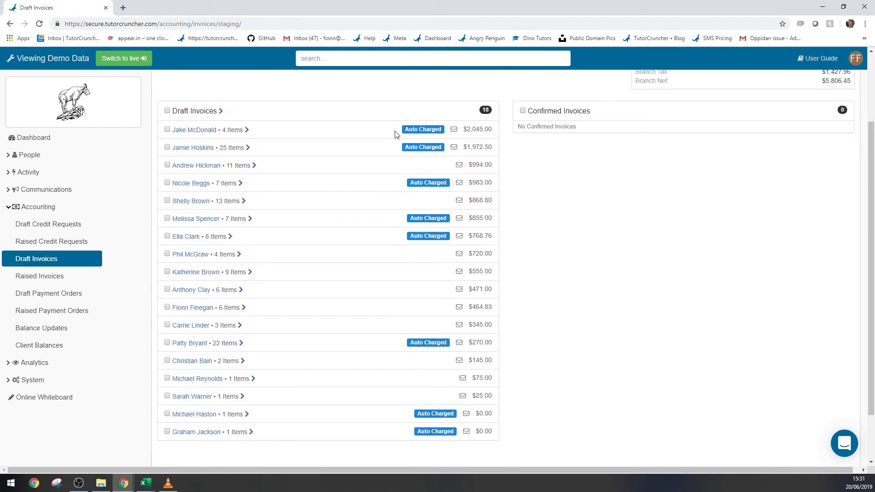
{"action": "mouse_move", "coordinate": [425, 130]}
{"action": "left_click", "coordinate": [208, 222]}
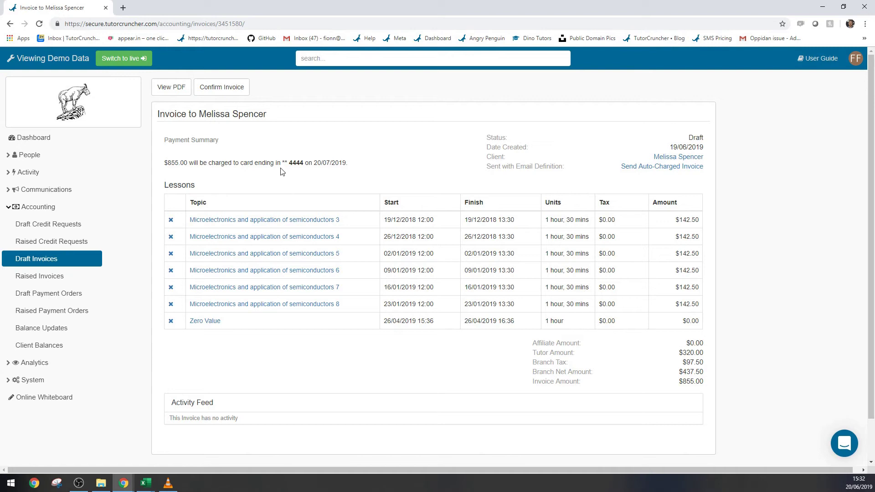
Step: Preview the draft invoice as a PDF, check its branch address block and payment summary, and return to the invoice
{"action": "left_click", "coordinate": [173, 91]}
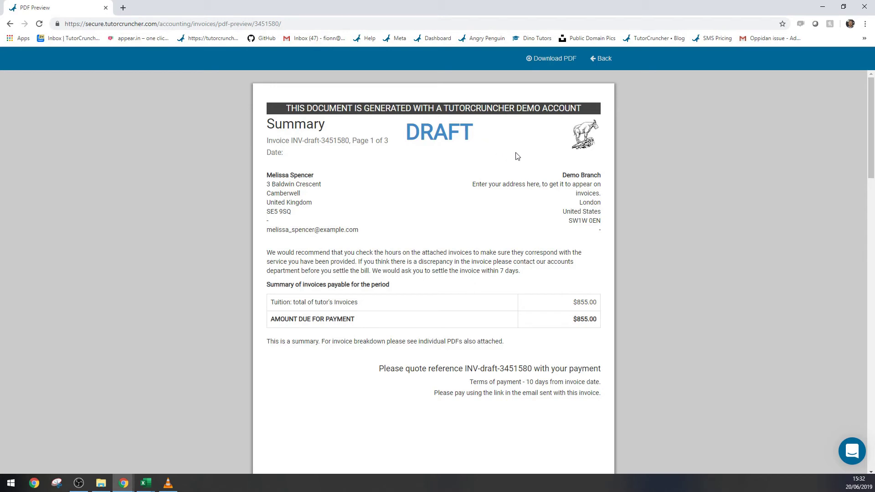
{"action": "mouse_move", "coordinate": [871, 105]}
{"action": "left_mouse_down"}
{"action": "mouse_move", "coordinate": [869, 391]}
{"action": "mouse_move", "coordinate": [869, 119]}
{"action": "left_mouse_up"}
{"action": "left_click_drag", "start_coordinate": [563, 175], "coordinate": [604, 222]}
{"action": "left_click", "coordinate": [604, 224]}
{"action": "scroll", "coordinate": [513, 232], "scroll_direction": "down", "scroll_amount": 1}
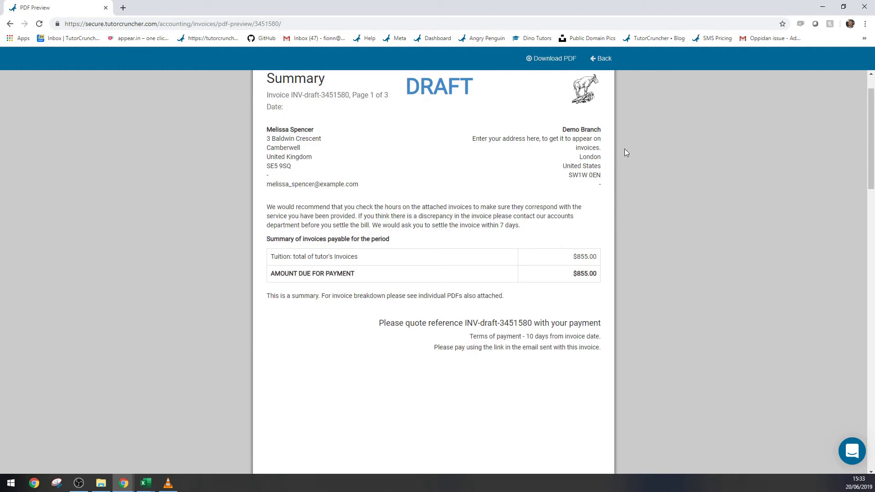
{"action": "left_click", "coordinate": [608, 61]}
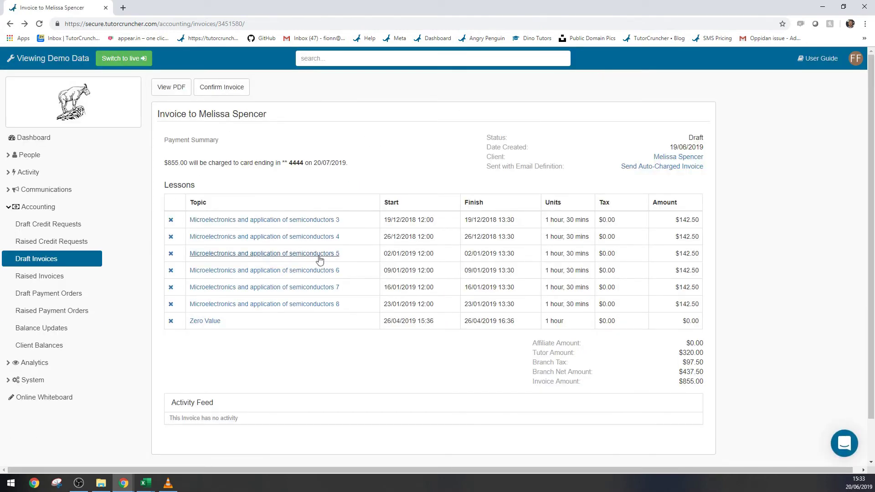
Step: Check the client named on the $855.00 draft invoice and confirm the invoice
{"action": "left_click_drag", "start_coordinate": [199, 115], "coordinate": [268, 115]}
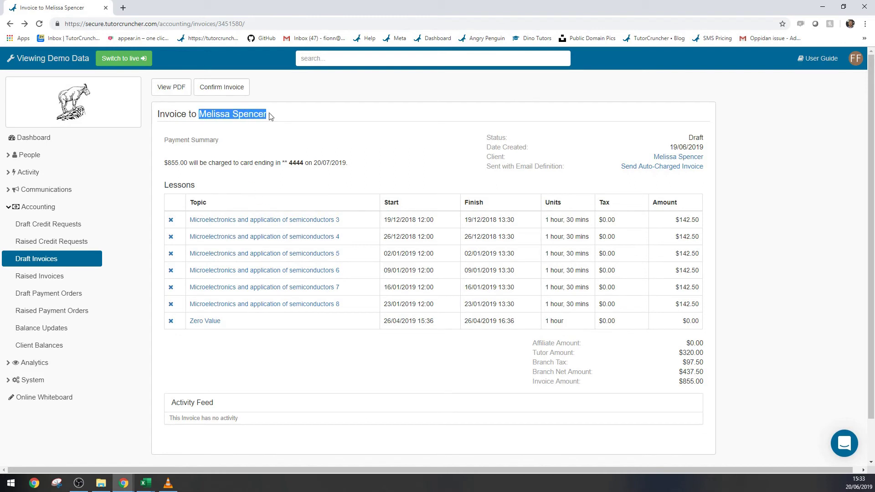
{"action": "left_click", "coordinate": [279, 116]}
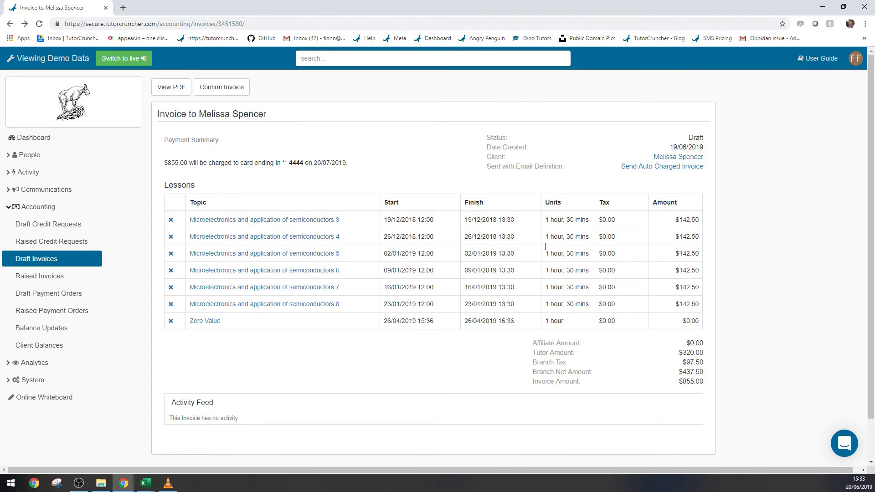
{"action": "left_click", "coordinate": [223, 89]}
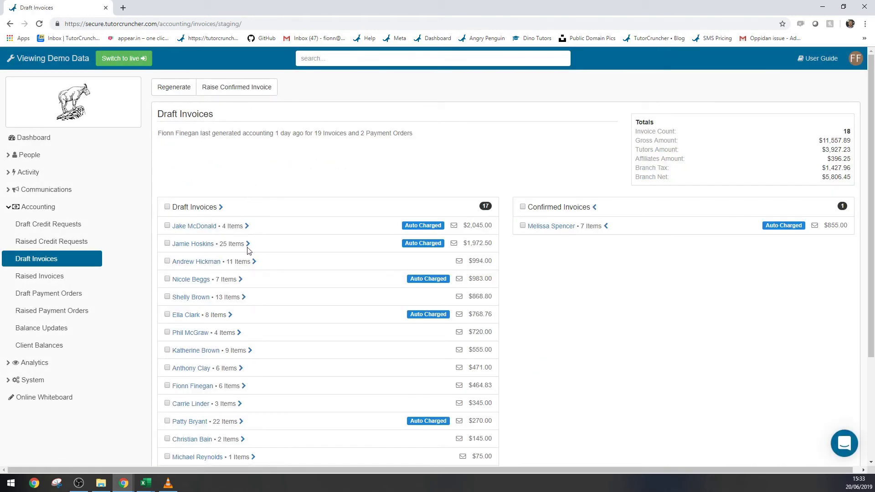
Step: Confirm the $1,972.50 draft invoice individually and all remaining draft invoices in bulk
{"action": "left_click", "coordinate": [248, 246]}
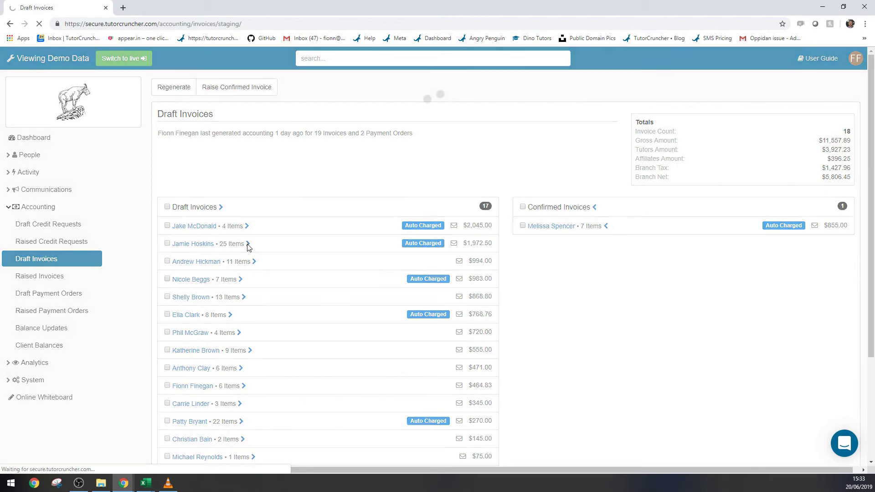
{"action": "left_click", "coordinate": [167, 207]}
{"action": "left_click", "coordinate": [220, 206]}
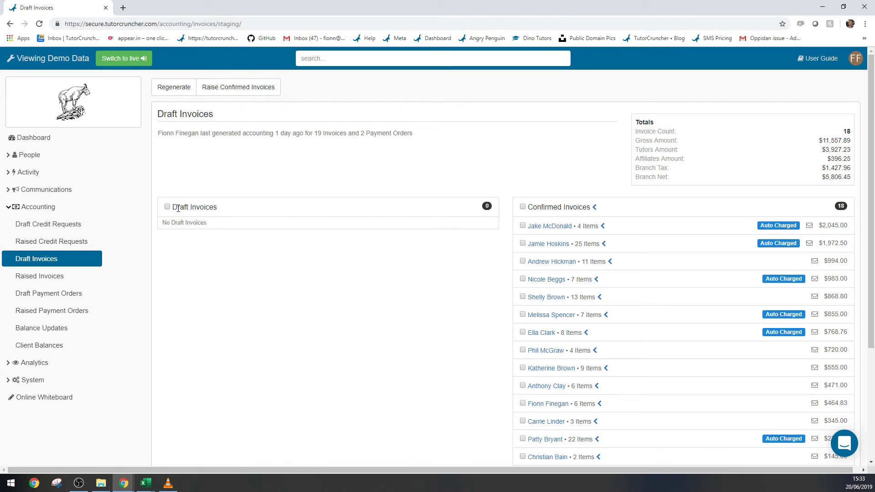
Step: Review which confirmed invoices are selected for notifications when raising them, and close the dialog without raising any
{"action": "left_click_drag", "start_coordinate": [173, 207], "coordinate": [225, 214]}
{"action": "left_click", "coordinate": [225, 215]}
{"action": "left_click", "coordinate": [262, 90]}
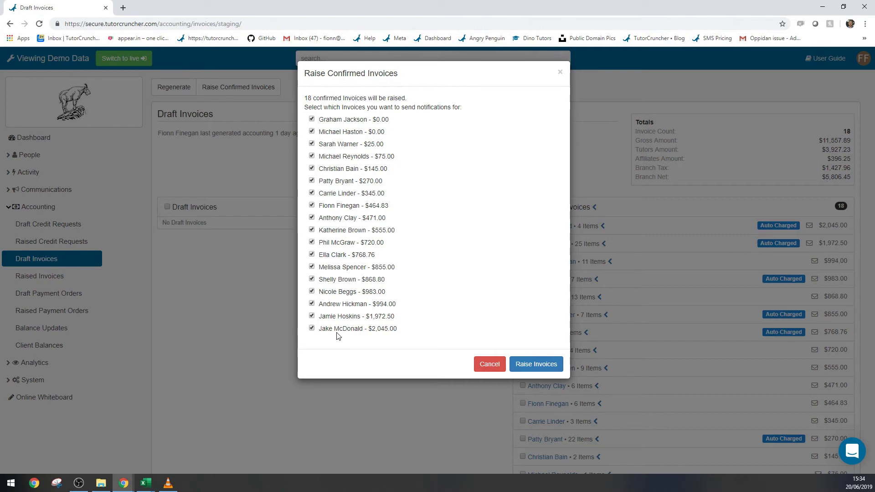
{"action": "left_click", "coordinate": [560, 72]}
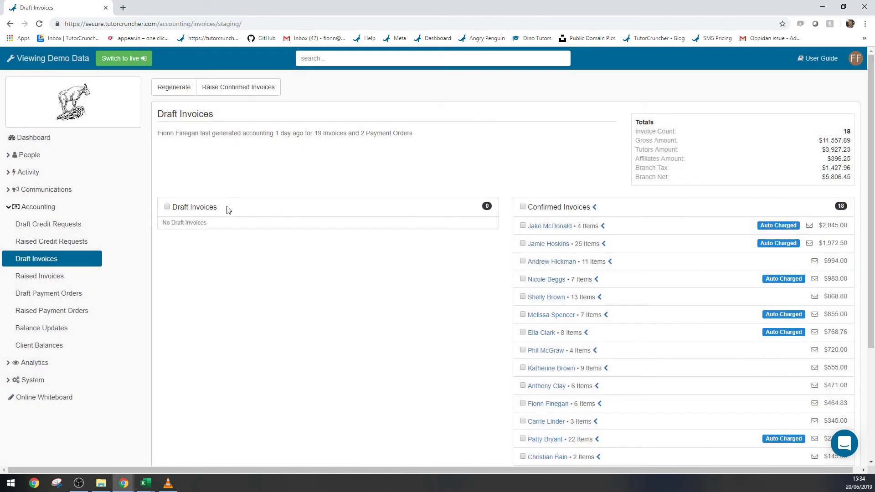
Step: Open the raised invoices list and examine the invoices' payment statuses
{"action": "left_click", "coordinate": [69, 275]}
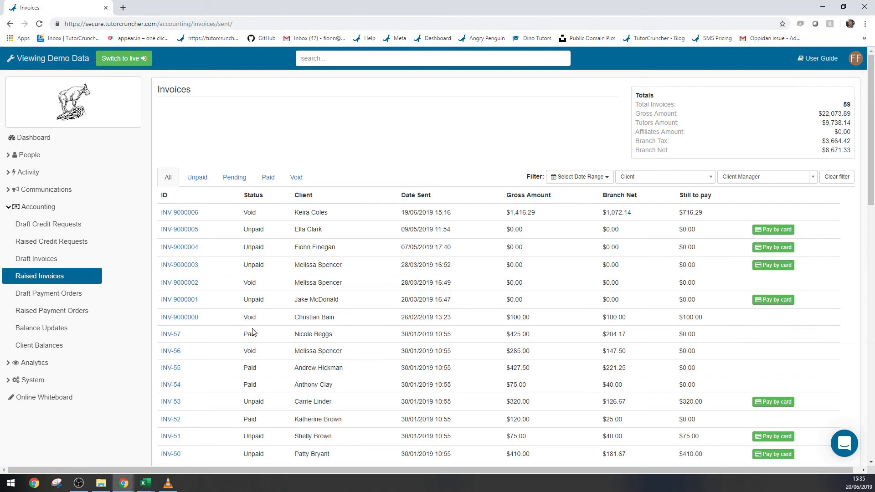
{"action": "left_click_drag", "start_coordinate": [245, 334], "coordinate": [262, 340]}
{"action": "left_click", "coordinate": [262, 340]}
Step: Open the card payment page for the newest unpaid invoice, preview the new-card form, and reselect the saved Visa card
{"action": "left_click", "coordinate": [788, 232]}
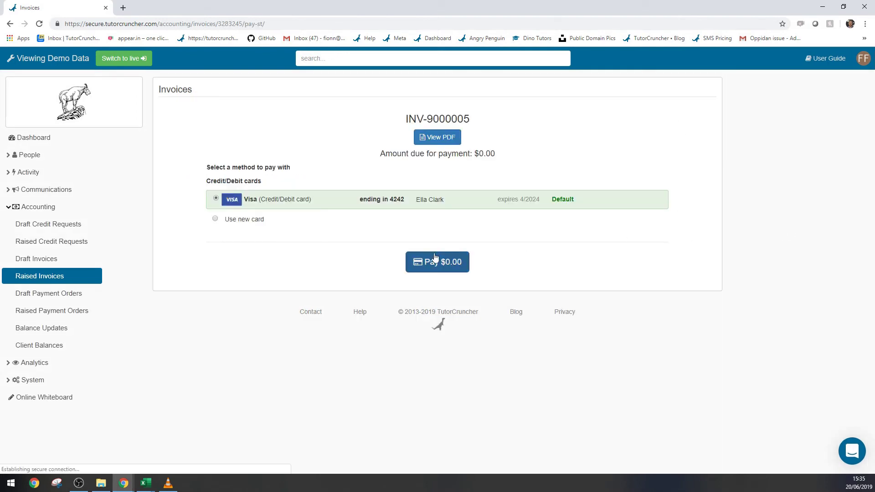
{"action": "left_click", "coordinate": [243, 221]}
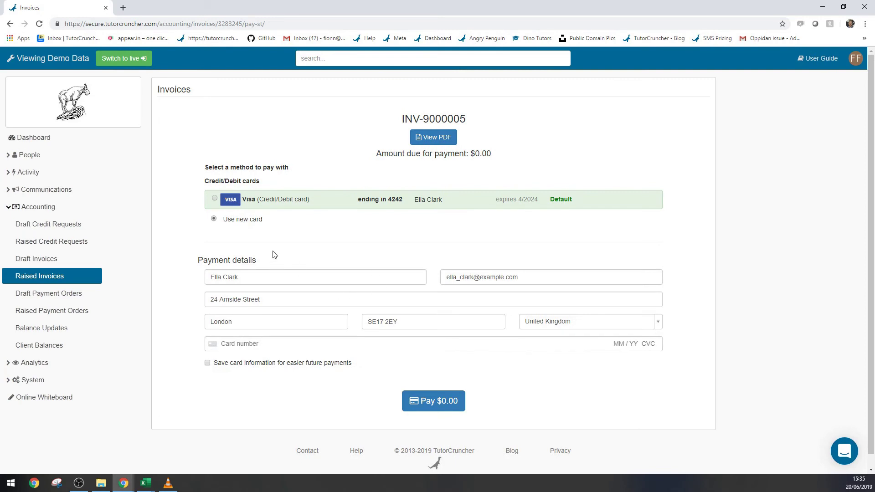
{"action": "left_click", "coordinate": [214, 199]}
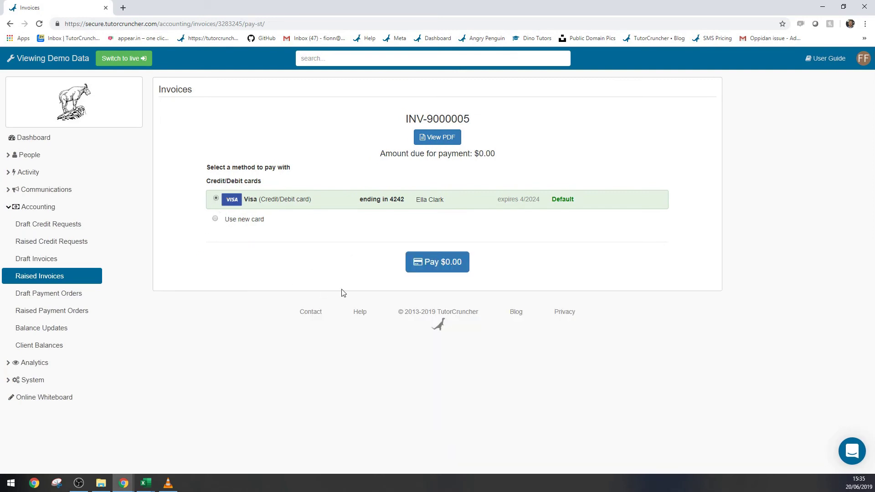
Step: Return to the raised invoices list and open the newest unpaid invoice
{"action": "left_click", "coordinate": [11, 25]}
{"action": "left_click", "coordinate": [487, 76]}
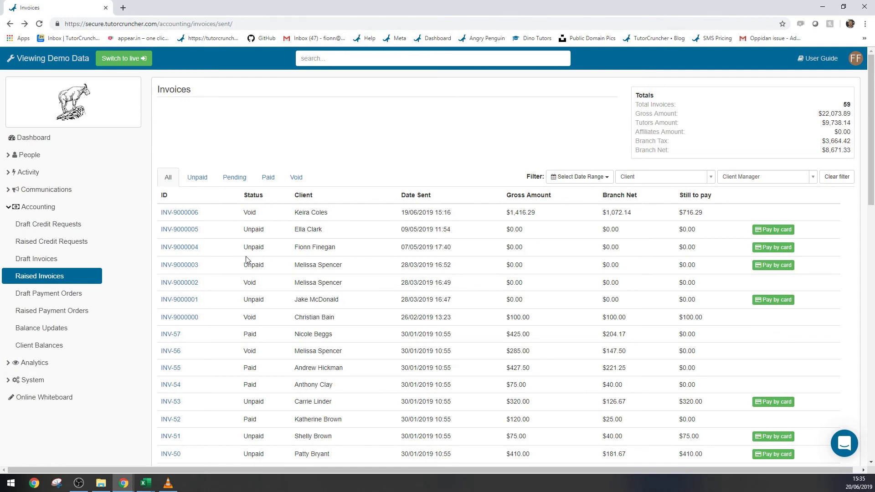
{"action": "left_click", "coordinate": [176, 230]}
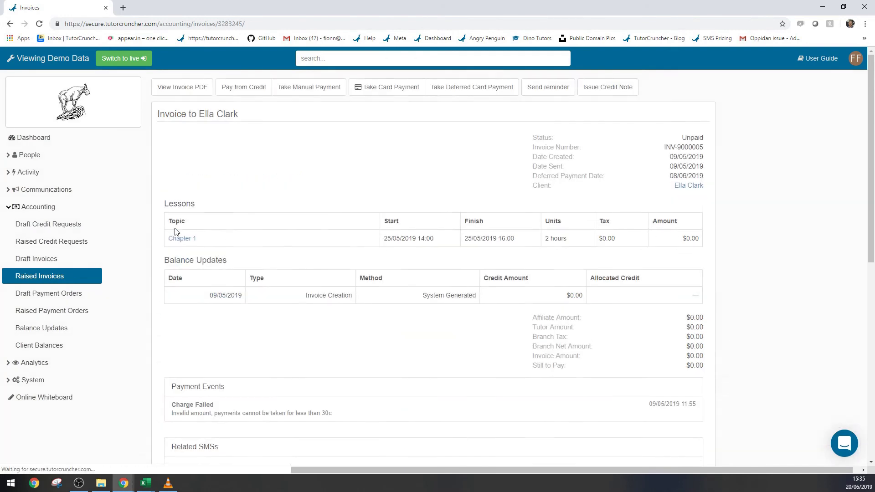
Step: Review the payment methods and receipt option for a manual payment on the invoice, and cancel without recording a payment
{"action": "left_click", "coordinate": [315, 95]}
{"action": "left_click", "coordinate": [365, 145]}
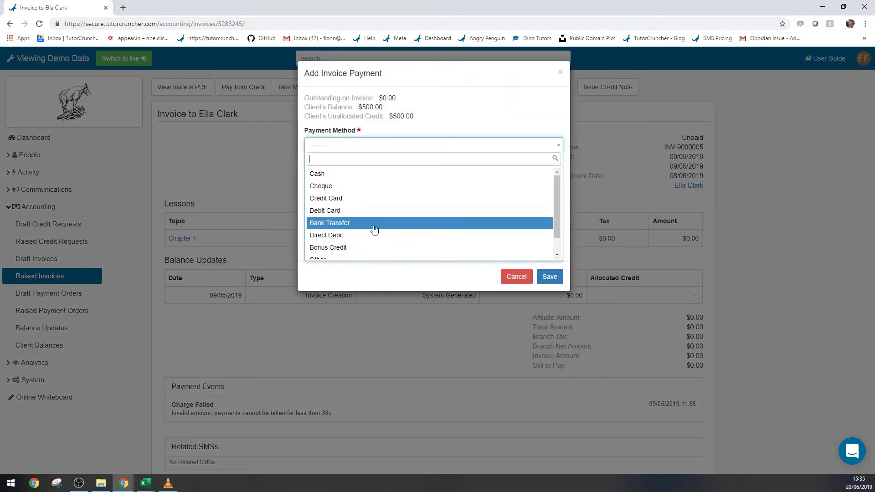
{"action": "left_click", "coordinate": [483, 99]}
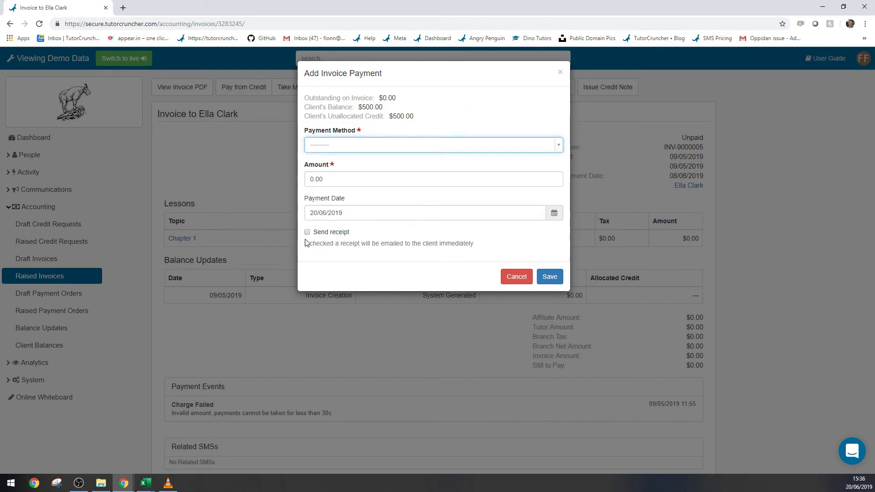
{"action": "left_click_drag", "start_coordinate": [383, 235], "coordinate": [302, 233]}
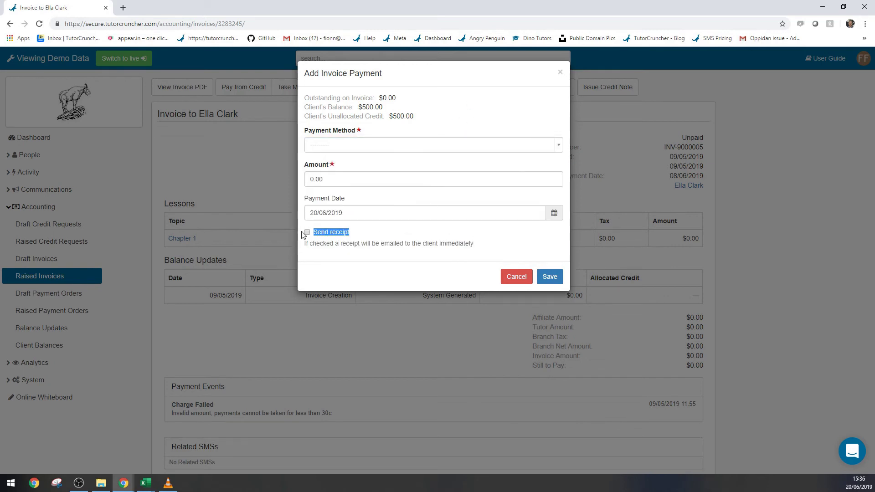
{"action": "left_click", "coordinate": [375, 240]}
{"action": "left_click", "coordinate": [516, 277]}
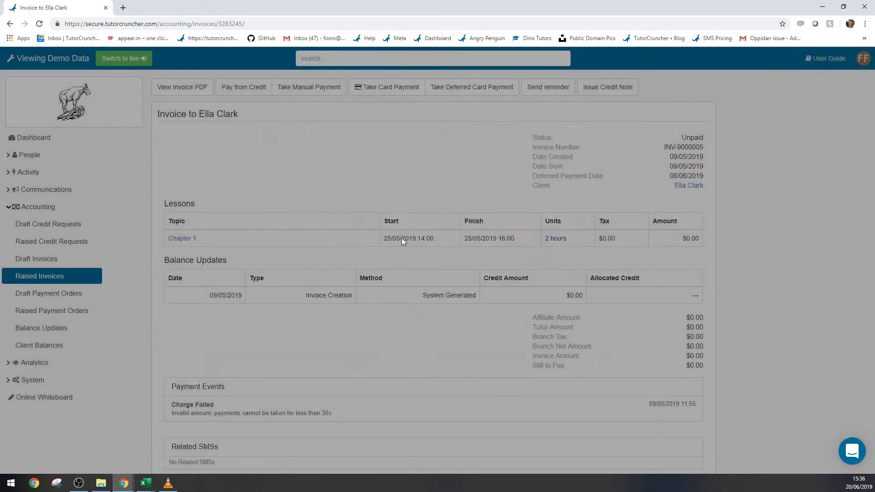
Step: Reopen the newest unpaid invoice from the raised invoices list and review the charges of its Chapter 1 lesson
{"action": "left_click", "coordinate": [97, 279]}
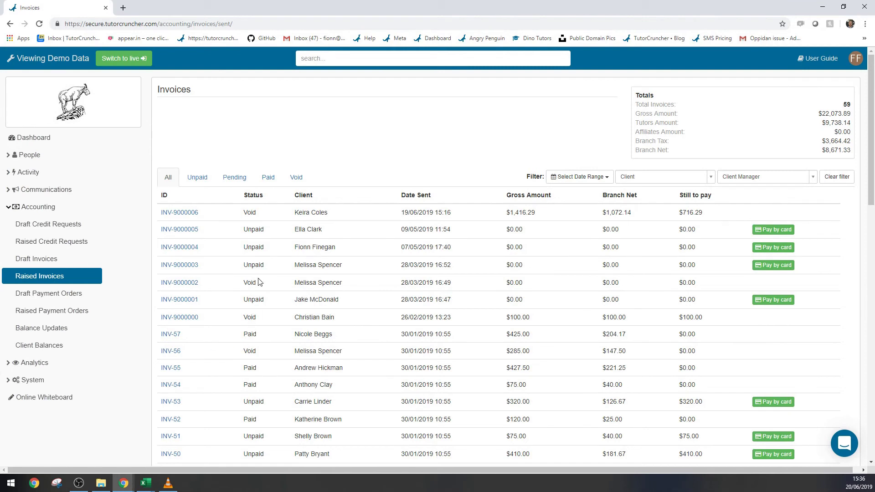
{"action": "double_click", "coordinate": [250, 214]}
{"action": "left_click", "coordinate": [228, 218]}
{"action": "left_click", "coordinate": [190, 230]}
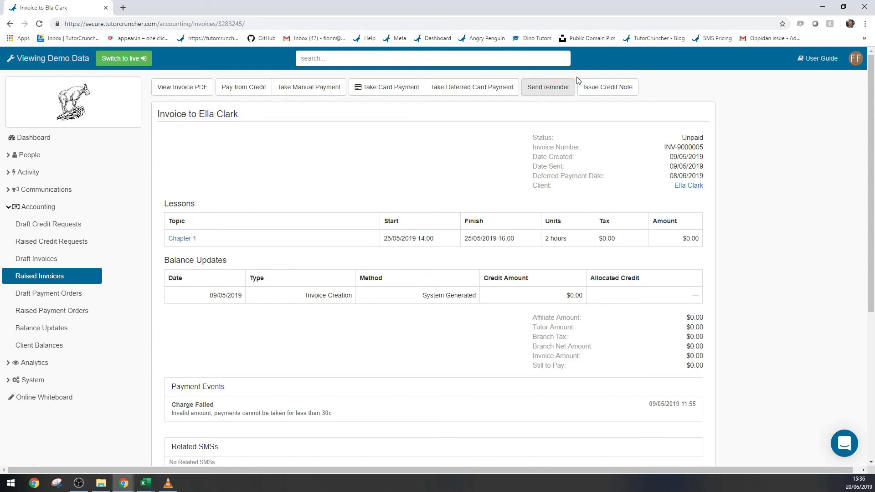
{"action": "left_click", "coordinate": [182, 238]}
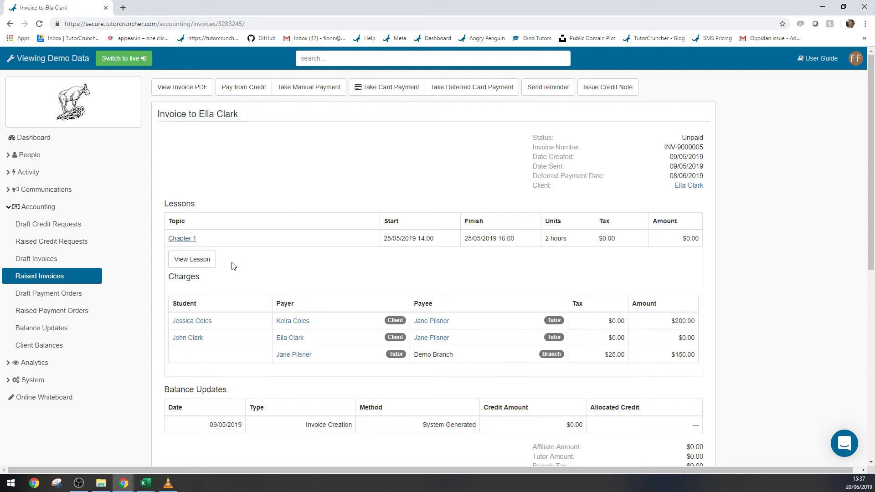
{"action": "left_click_drag", "start_coordinate": [199, 114], "coordinate": [253, 119]}
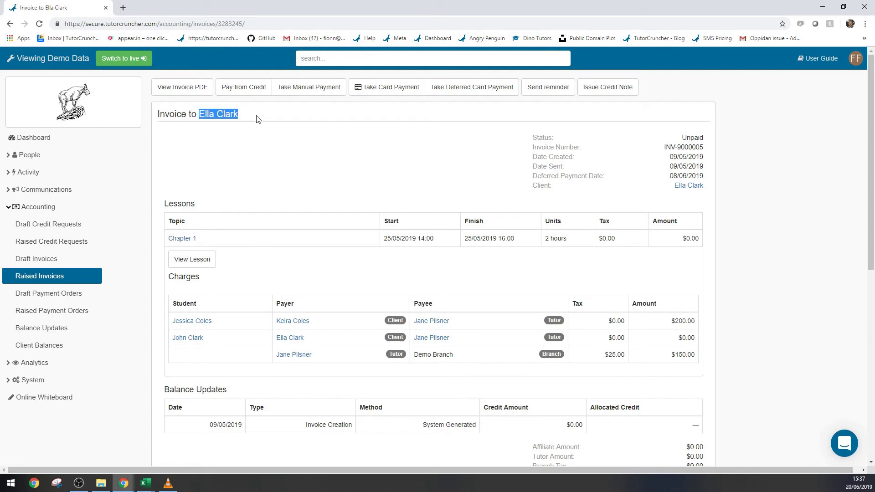
{"action": "left_click", "coordinate": [257, 119]}
Step: Open the draft credit requests and review the cutoff dates for regenerating them, cancelling without regenerating
{"action": "left_click", "coordinate": [59, 283]}
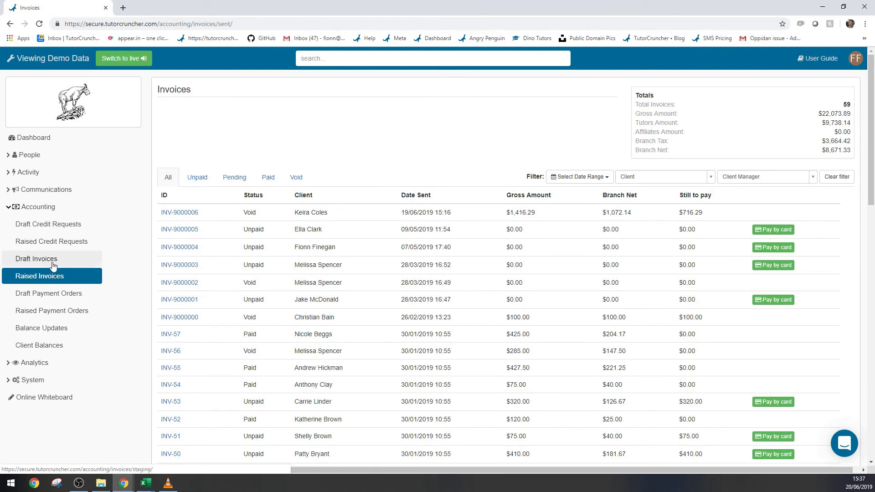
{"action": "left_click", "coordinate": [59, 225]}
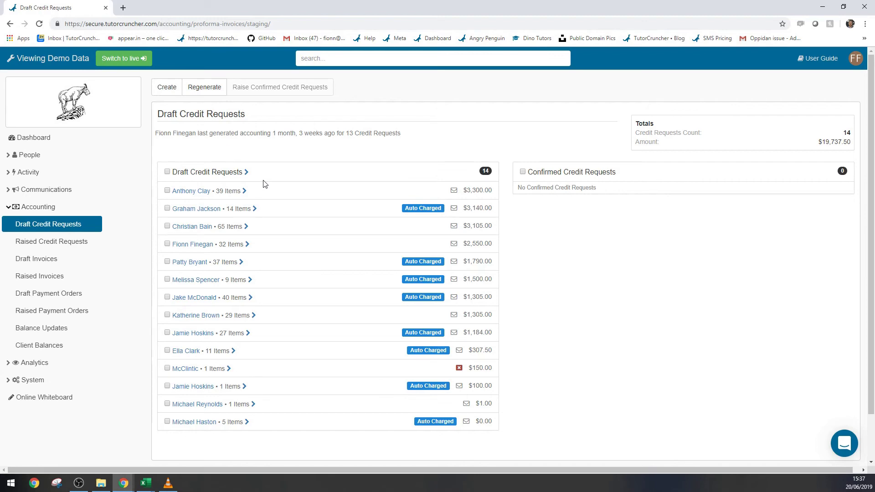
{"action": "left_click", "coordinate": [213, 85]}
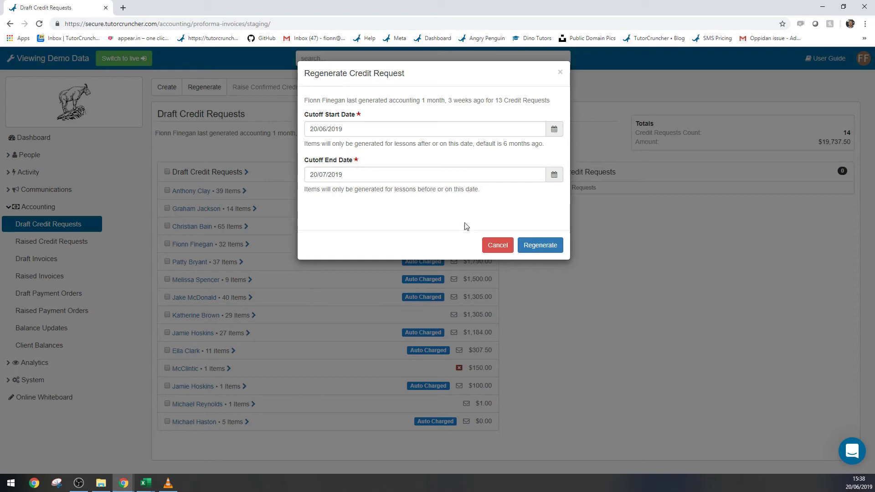
{"action": "left_click", "coordinate": [498, 245]}
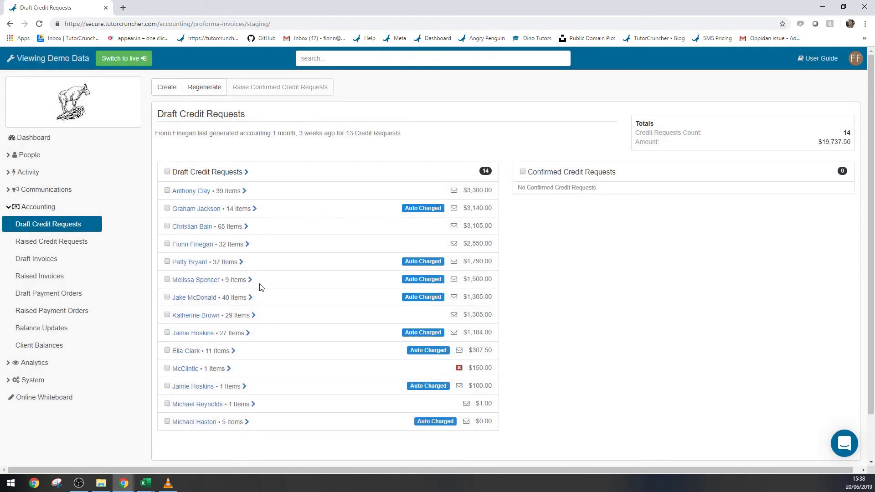
Step: Examine the items in the $1,184.00 draft credit request, and return to the draft list to view the confirmed section
{"action": "left_click", "coordinate": [199, 336]}
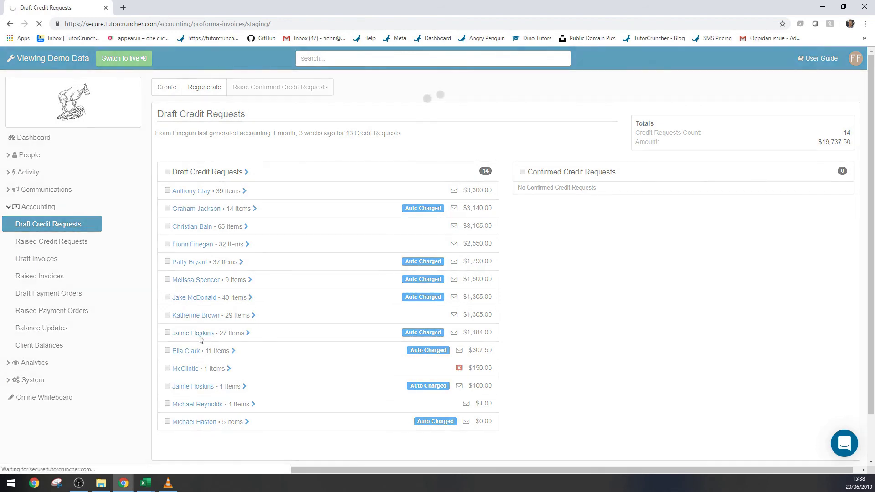
{"action": "scroll", "coordinate": [273, 320], "scroll_direction": "down", "scroll_amount": 6}
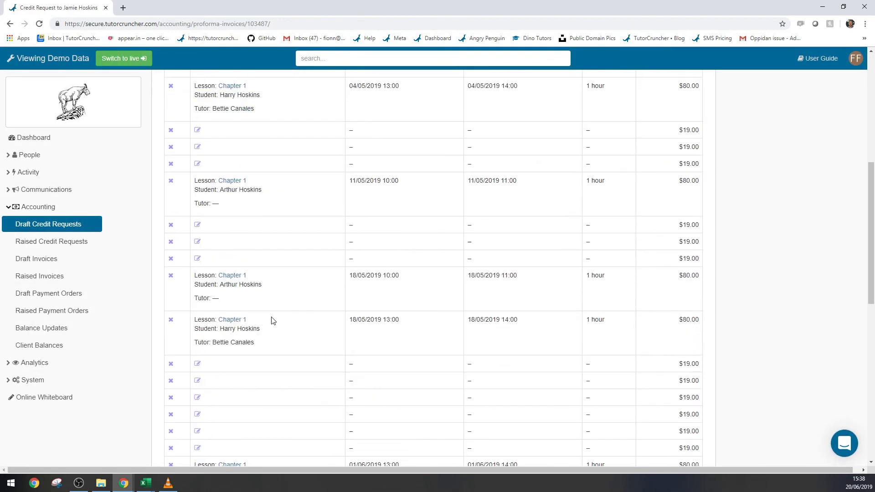
{"action": "scroll", "coordinate": [273, 320], "scroll_direction": "down", "scroll_amount": 10}
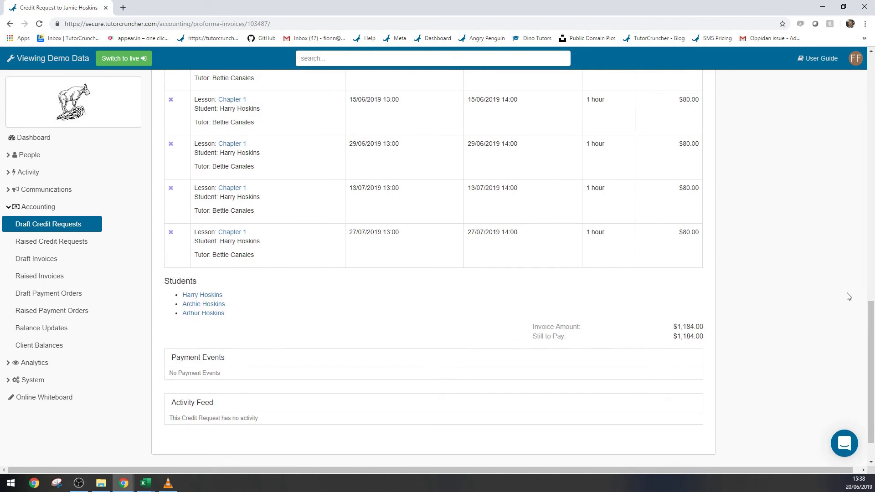
{"action": "left_click_drag", "start_coordinate": [871, 341], "coordinate": [871, 337]}
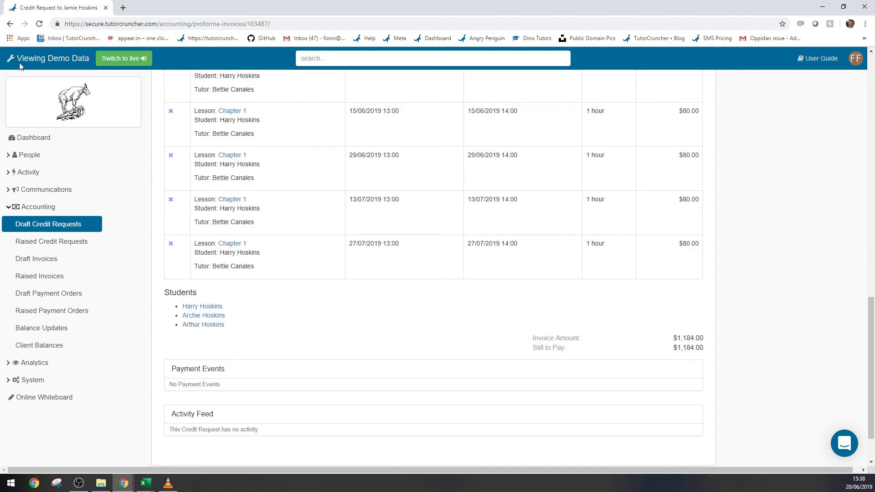
{"action": "left_click", "coordinate": [9, 23]}
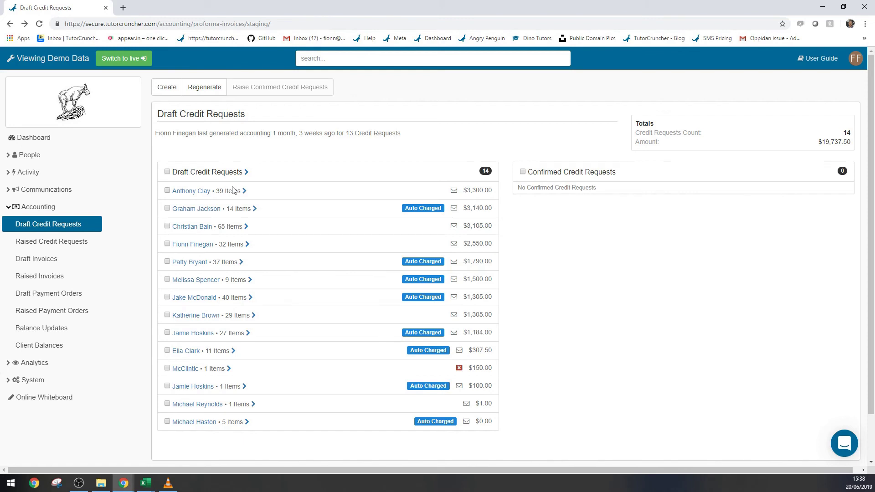
{"action": "left_click_drag", "start_coordinate": [525, 172], "coordinate": [642, 172]}
{"action": "left_click", "coordinate": [642, 172]}
Step: Pay the newest raised credit request of $800.00 with the default saved MasterCard, and check its status
{"action": "left_click", "coordinate": [51, 242]}
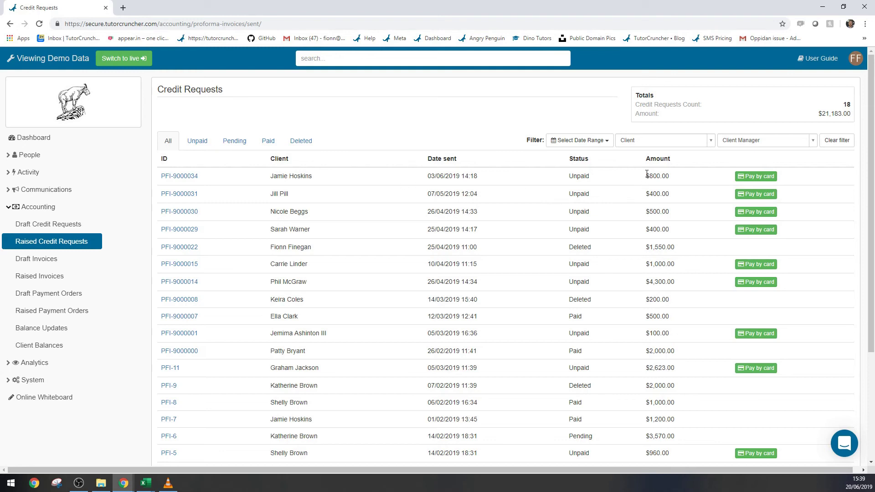
{"action": "left_click_drag", "start_coordinate": [646, 176], "coordinate": [677, 178]}
{"action": "left_click", "coordinate": [678, 178]}
{"action": "left_click", "coordinate": [752, 180]}
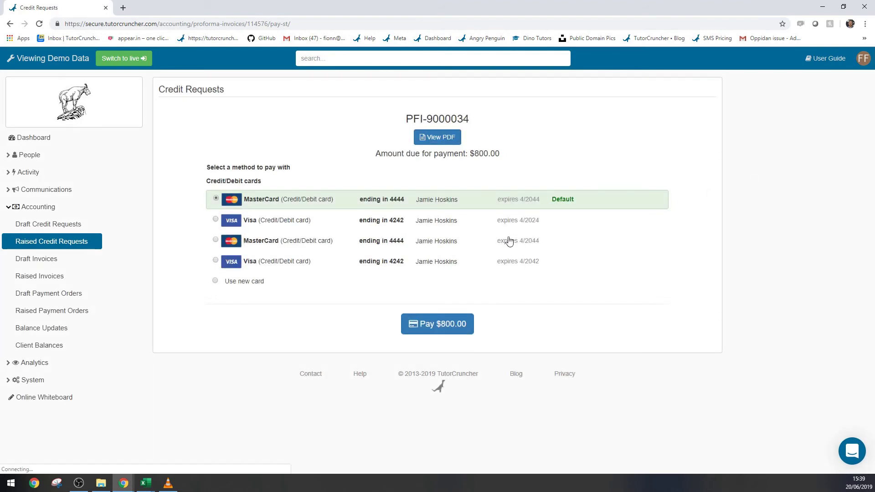
{"action": "left_click", "coordinate": [445, 326]}
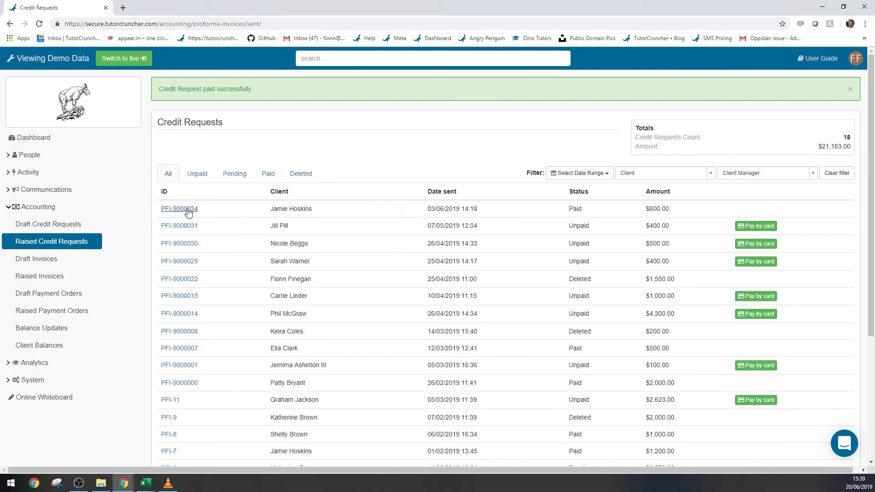
{"action": "left_click_drag", "start_coordinate": [569, 207], "coordinate": [590, 208]}
{"action": "left_click", "coordinate": [595, 208]}
Step: From the draft credit requests, try the 8 hour package and 5 Hour Package with VAT categories in a new request, and discard it
{"action": "left_click", "coordinate": [54, 235]}
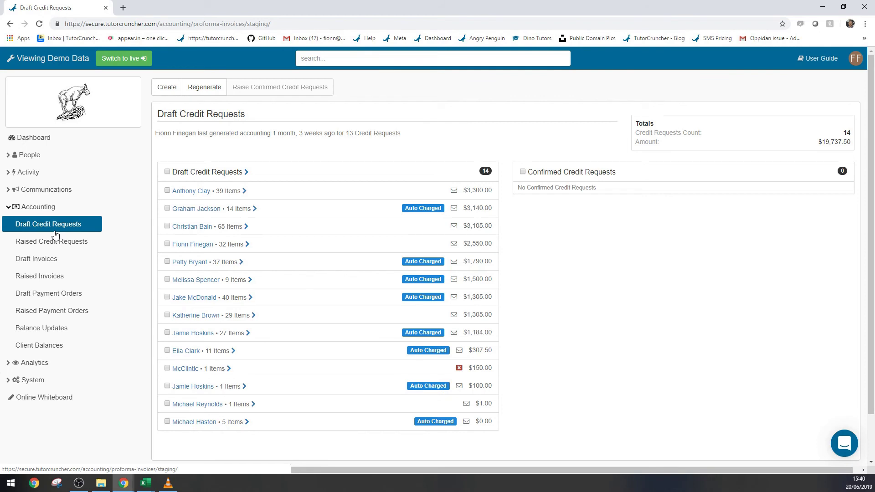
{"action": "left_click", "coordinate": [171, 90]}
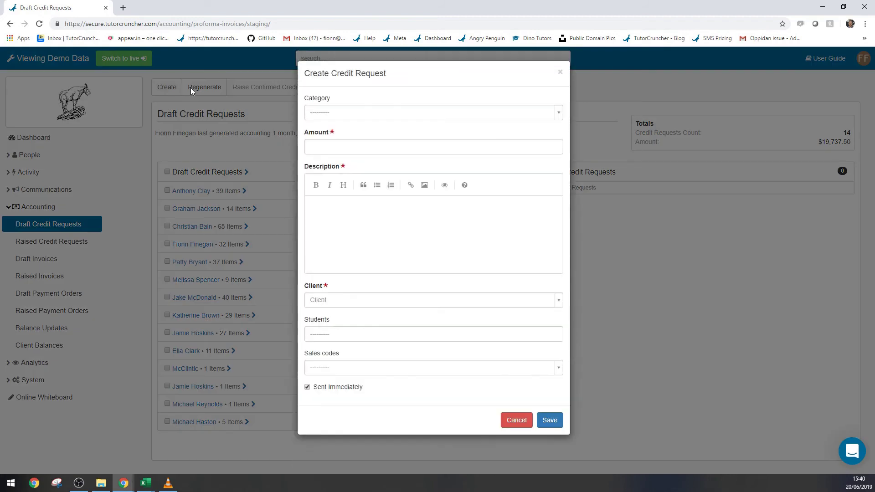
{"action": "left_click", "coordinate": [445, 115]}
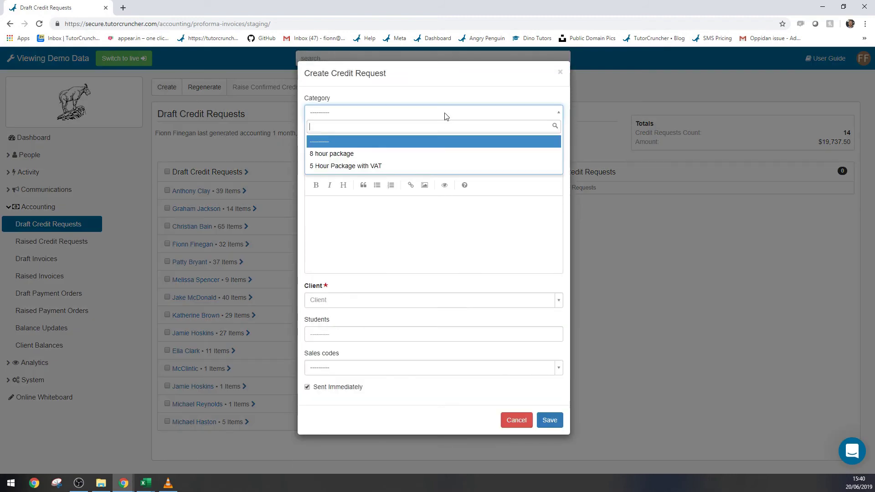
{"action": "left_click", "coordinate": [364, 155]}
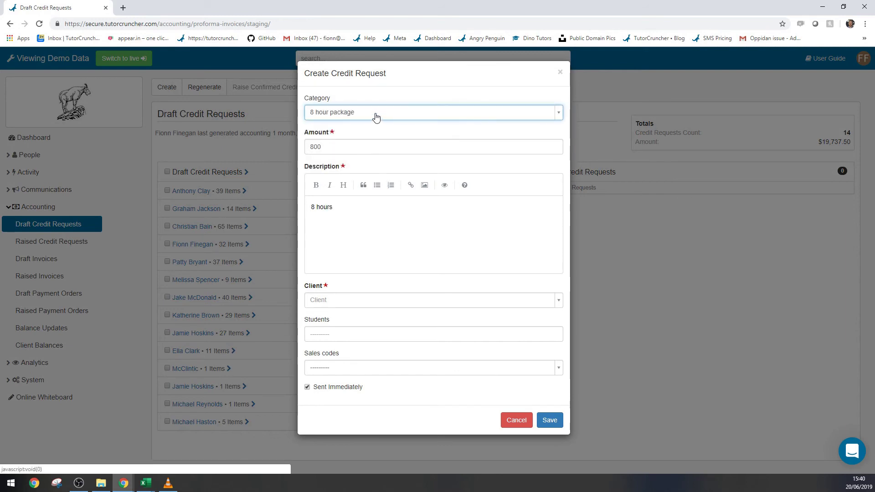
{"action": "left_click", "coordinate": [376, 115]}
{"action": "left_click", "coordinate": [357, 167]}
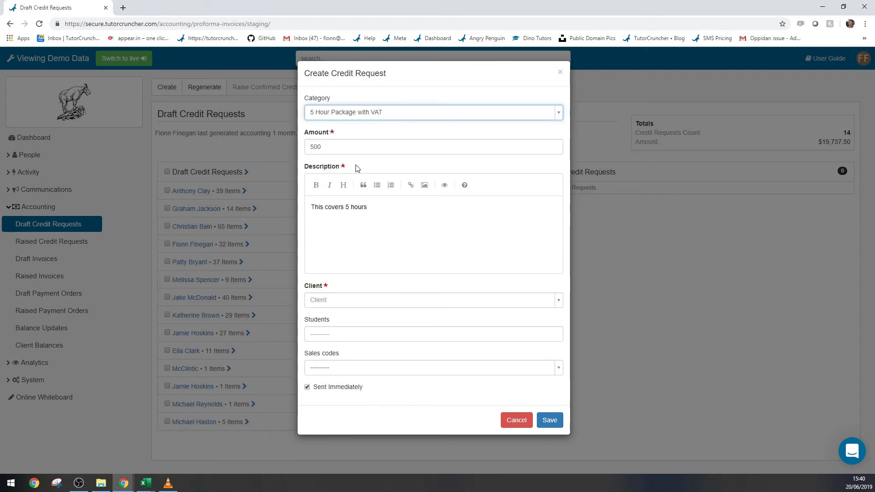
{"action": "left_click", "coordinate": [559, 73]}
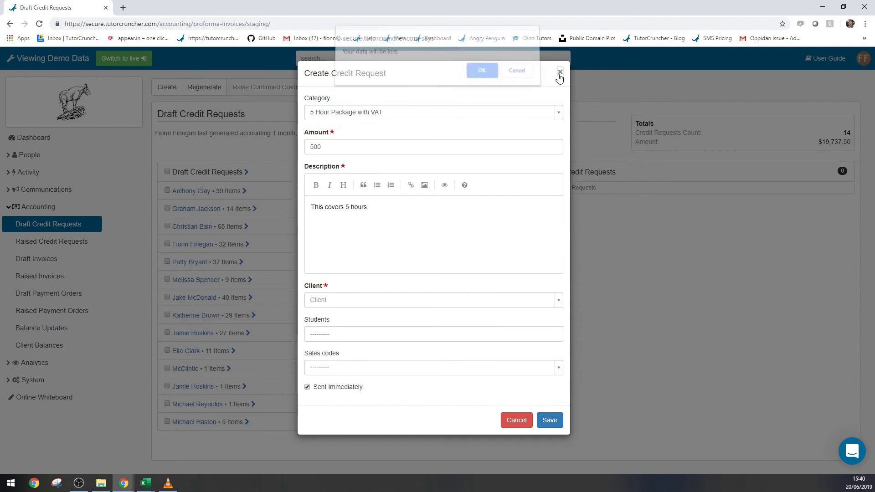
{"action": "left_click", "coordinate": [486, 72]}
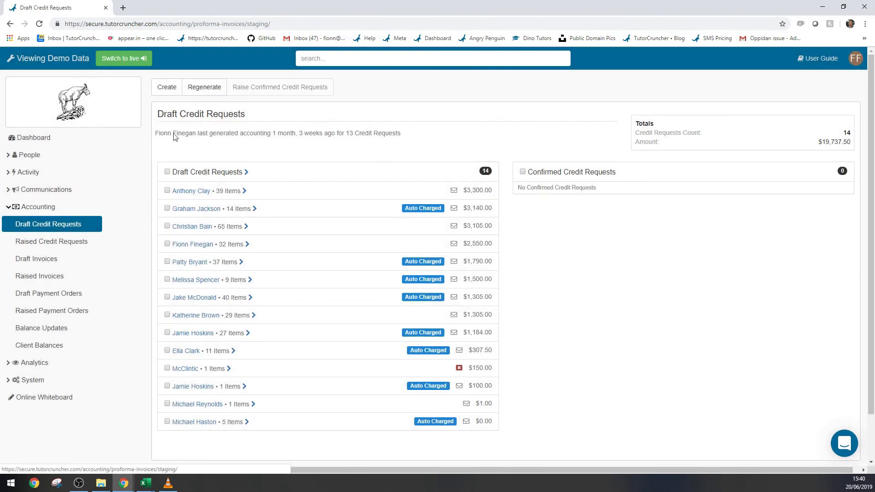
Step: Start a new credit request in the 5 Hour Package with VAT category, and review its prefilled amount and description
{"action": "left_click", "coordinate": [172, 88]}
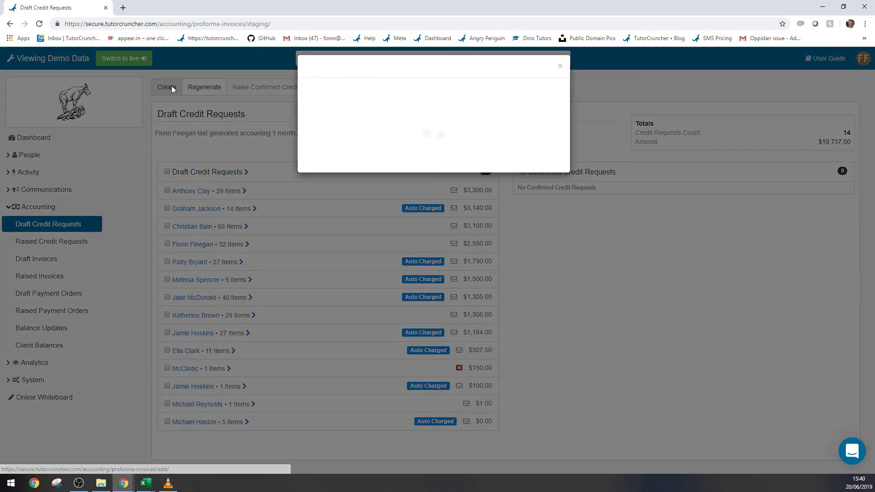
{"action": "left_click", "coordinate": [442, 114]}
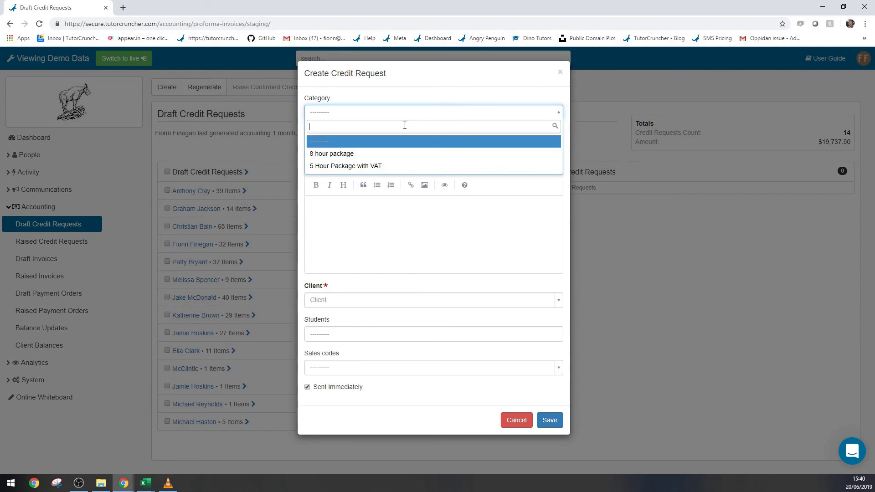
{"action": "left_click", "coordinate": [369, 166]}
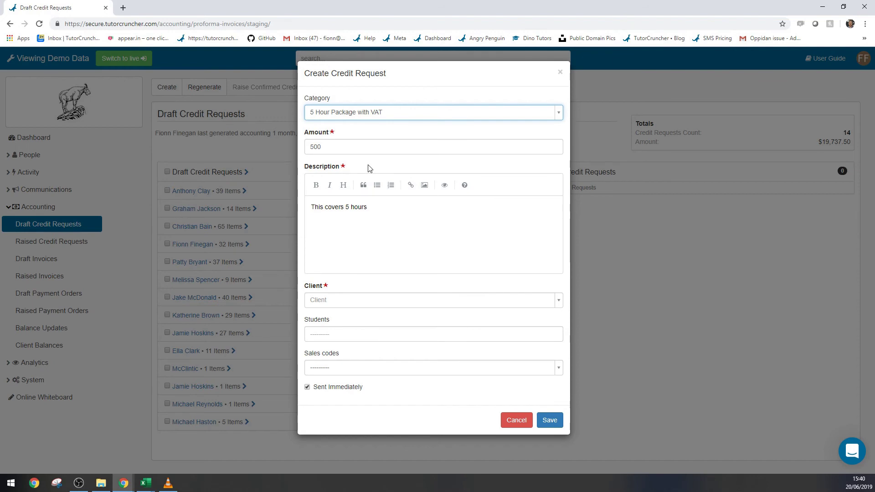
{"action": "double_click", "coordinate": [348, 145]}
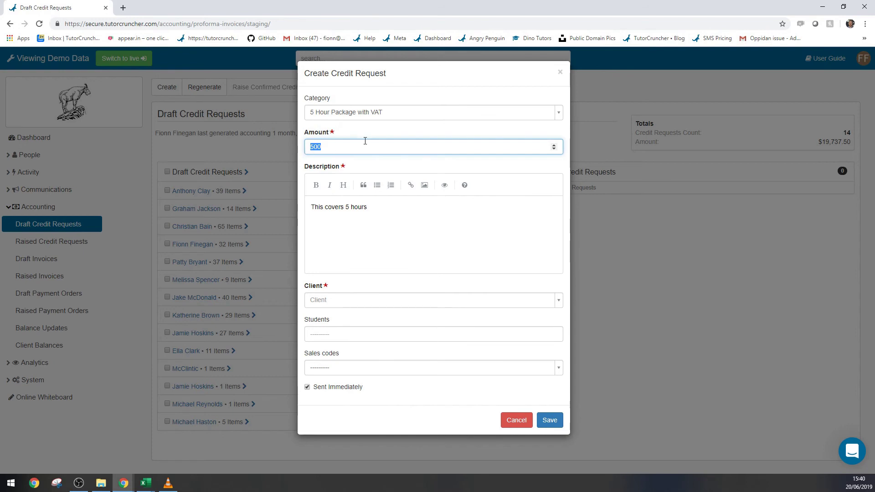
{"action": "left_click", "coordinate": [363, 144]}
{"action": "left_click_drag", "start_coordinate": [395, 210], "coordinate": [310, 207]}
{"action": "left_click", "coordinate": [390, 258]}
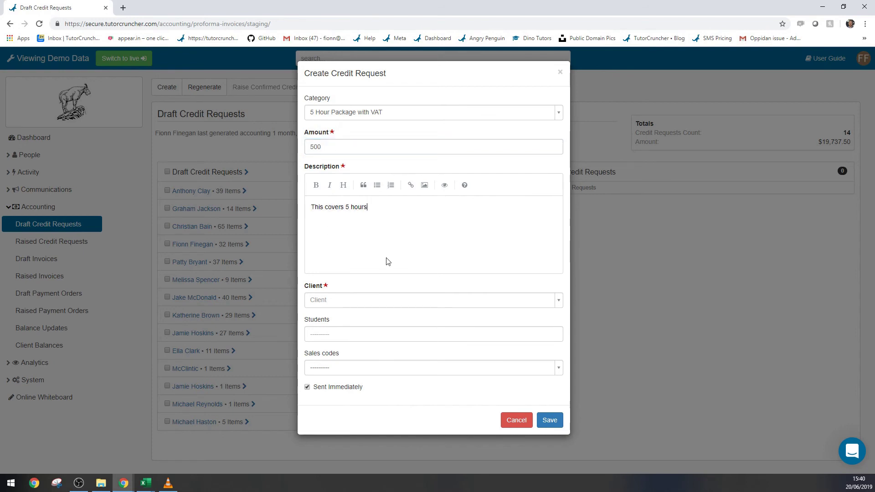
Step: Assign the client matching "hos", raise the credit request with Sent Immediately enabled, and check its status among the raised requests
{"action": "left_click", "coordinate": [545, 303]}
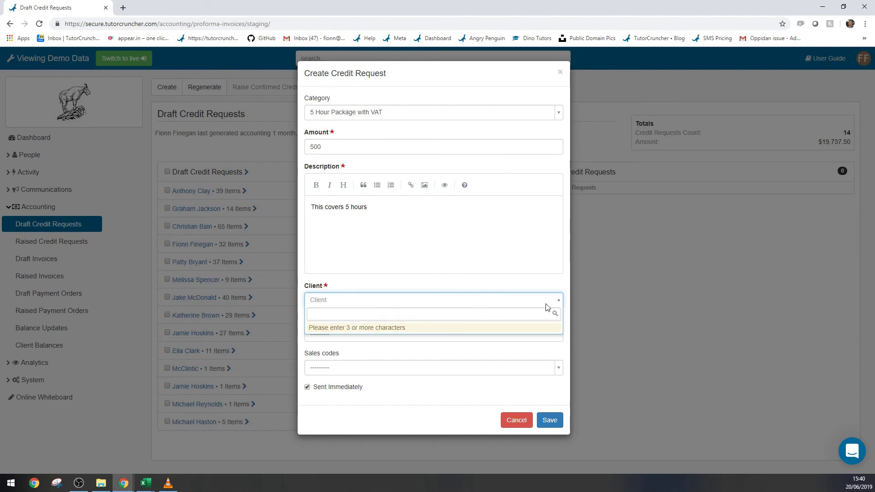
{"action": "type", "text": "hos"}
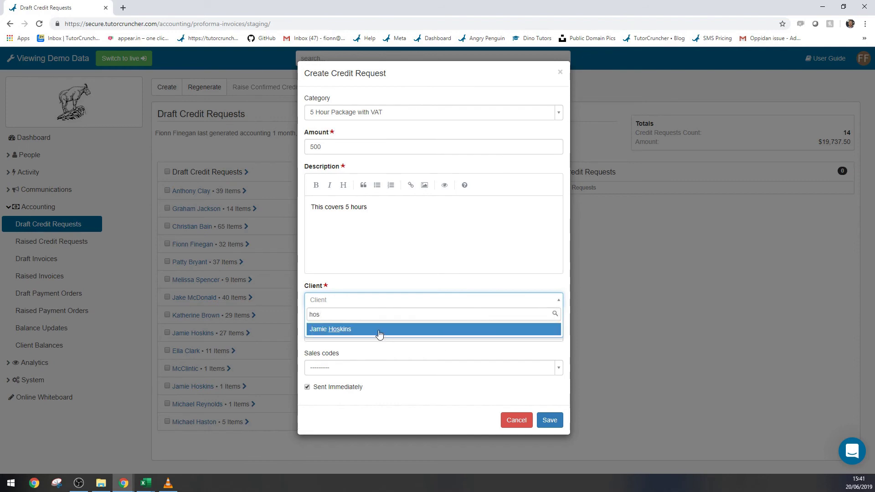
{"action": "left_click", "coordinate": [379, 329]}
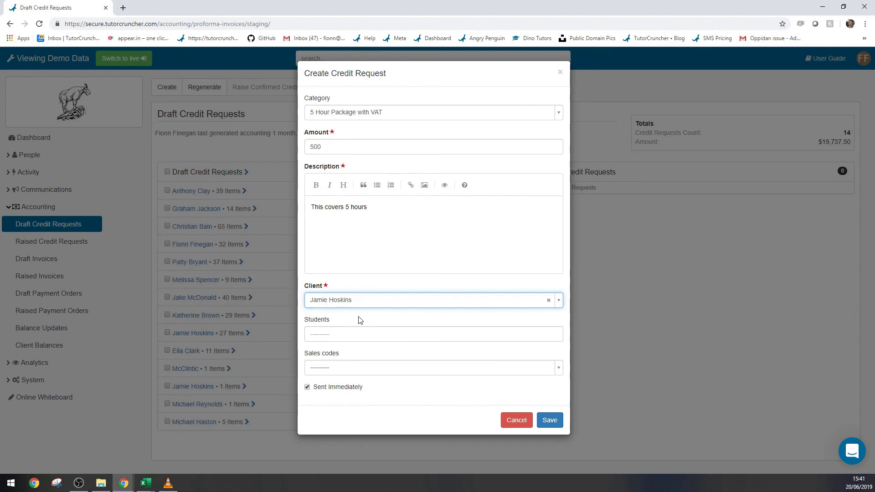
{"action": "left_click", "coordinate": [359, 320]}
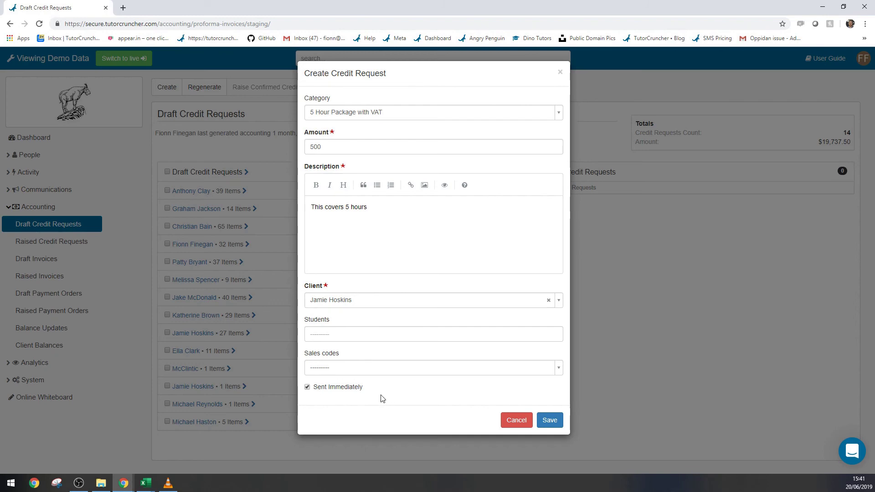
{"action": "left_click_drag", "start_coordinate": [382, 398], "coordinate": [310, 390]}
{"action": "left_click", "coordinate": [552, 422]}
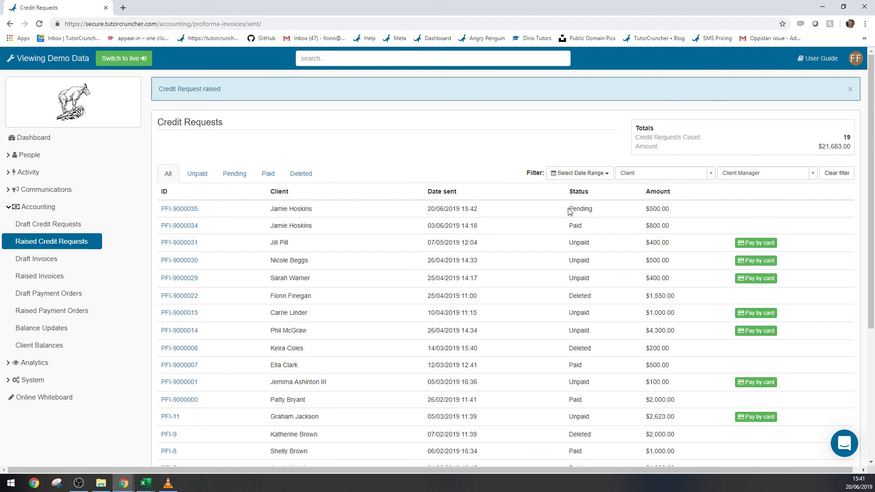
{"action": "left_click_drag", "start_coordinate": [568, 209], "coordinate": [600, 211]}
{"action": "left_click", "coordinate": [75, 248]}
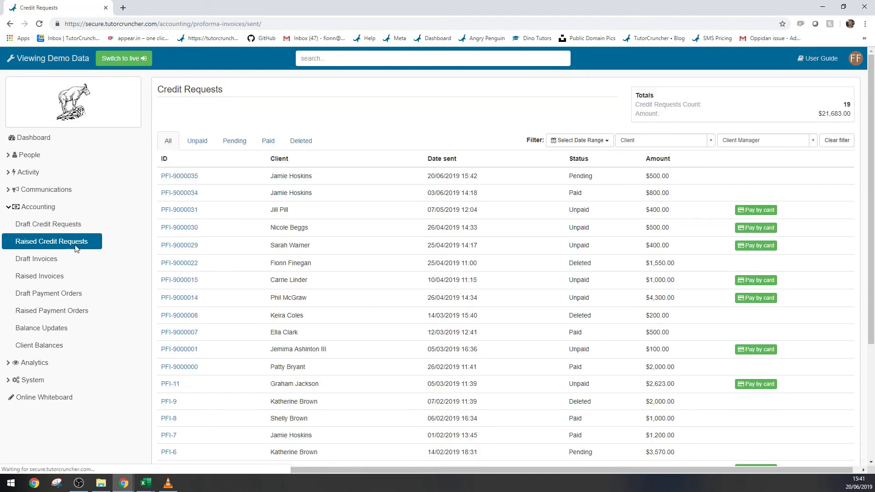
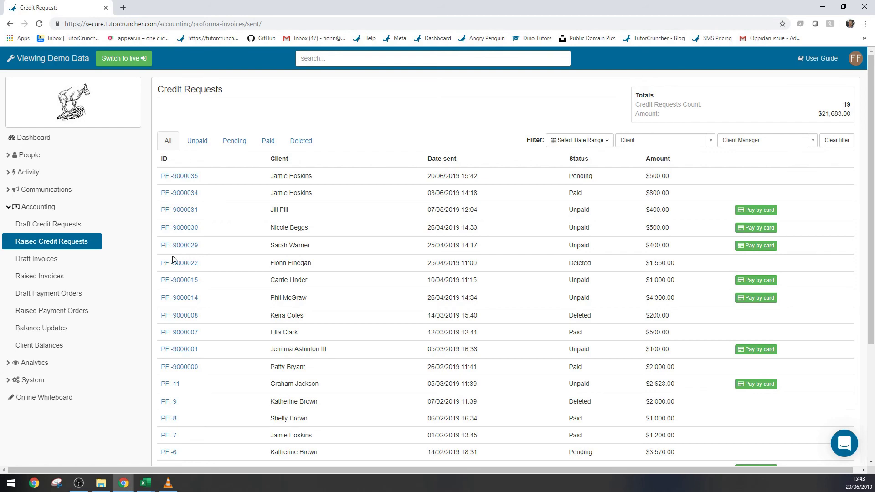
Step: Open the 15 Hour Package subscription for editing and review its name, rate and day of month
{"action": "left_click", "coordinate": [60, 174]}
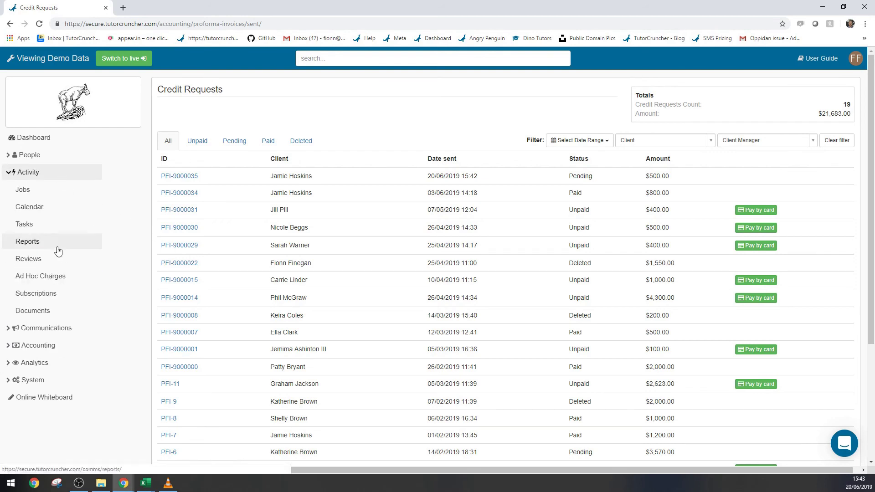
{"action": "left_click", "coordinate": [53, 294]}
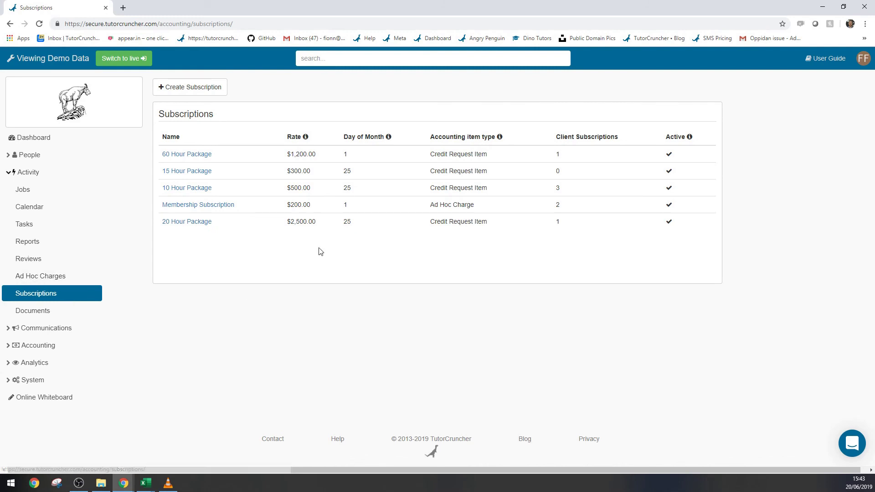
{"action": "left_click", "coordinate": [179, 172]}
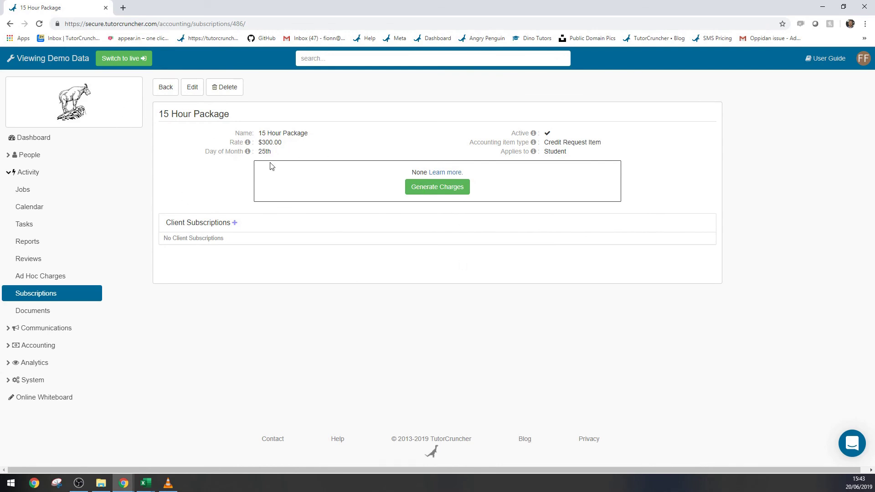
{"action": "left_click", "coordinate": [193, 89]}
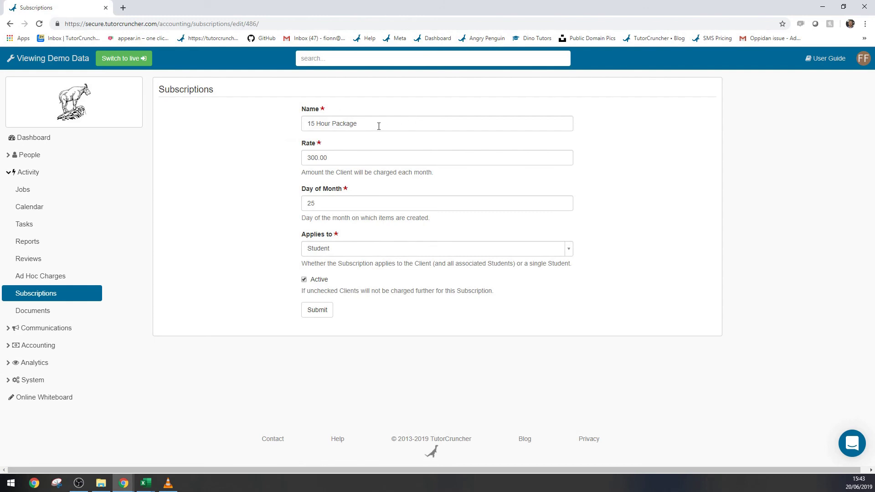
{"action": "left_click_drag", "start_coordinate": [378, 124], "coordinate": [293, 121]}
{"action": "left_click_drag", "start_coordinate": [332, 160], "coordinate": [295, 163]}
{"action": "left_click", "coordinate": [292, 163]}
{"action": "left_click_drag", "start_coordinate": [326, 205], "coordinate": [306, 202]}
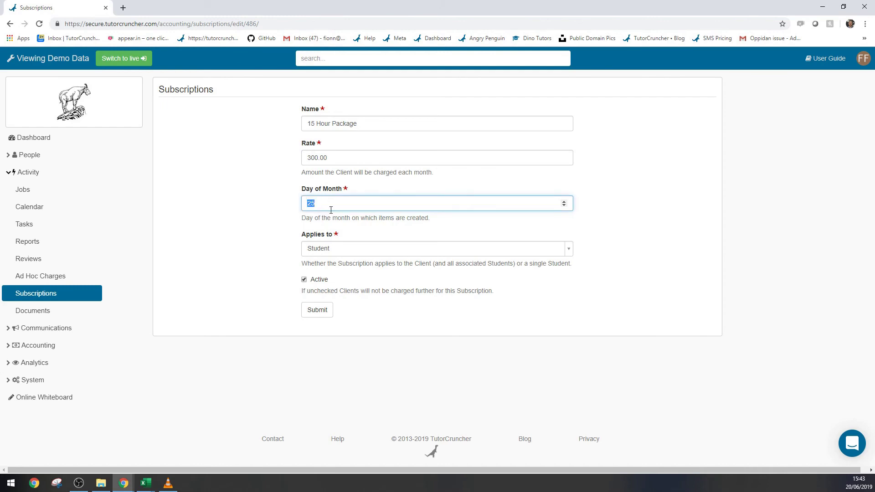
{"action": "left_click", "coordinate": [329, 206]}
Step: Choose Student as what the 15 Hour Package subscription applies to, and submit the form
{"action": "left_click_drag", "start_coordinate": [333, 235], "coordinate": [301, 240]}
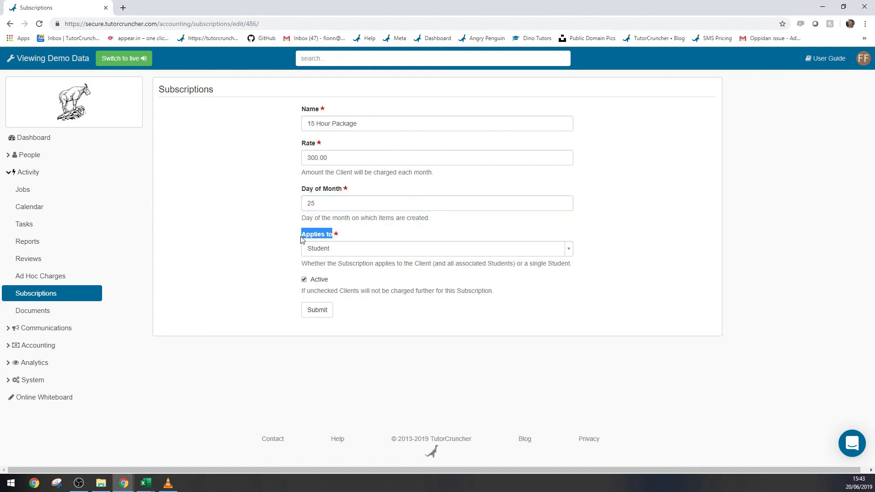
{"action": "left_click", "coordinate": [283, 251]}
{"action": "left_click", "coordinate": [324, 248]}
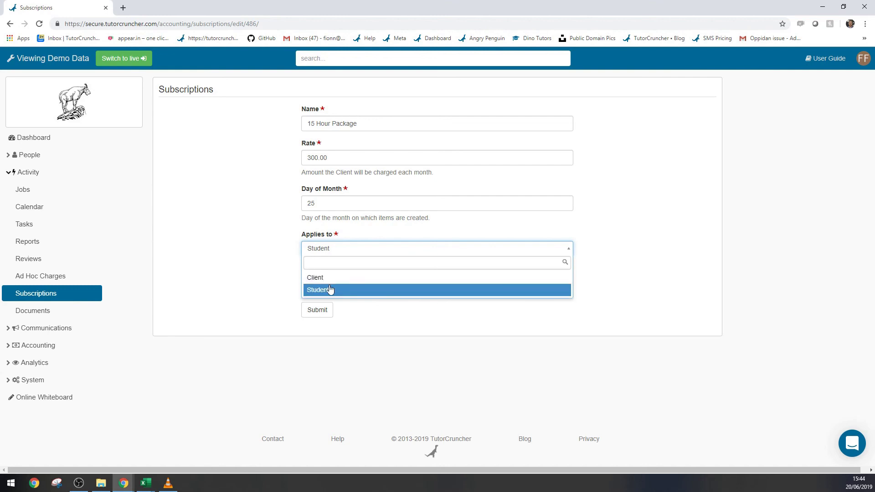
{"action": "left_click", "coordinate": [330, 289]}
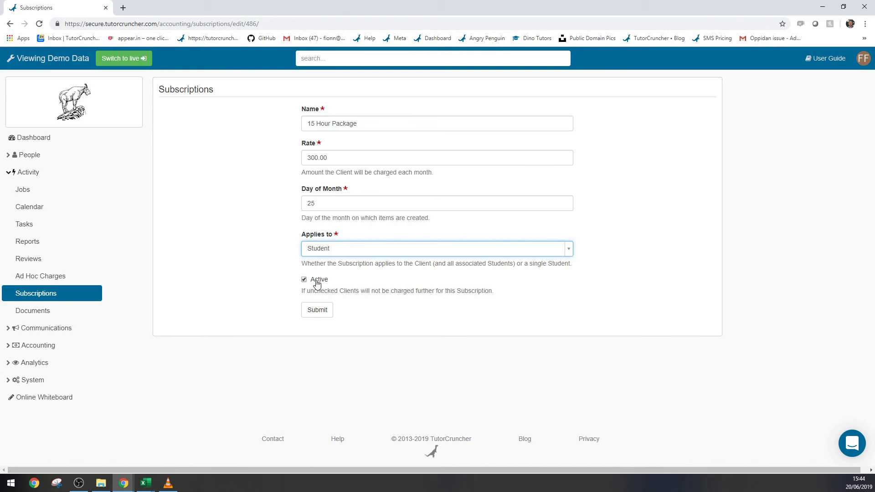
{"action": "left_click", "coordinate": [328, 311]}
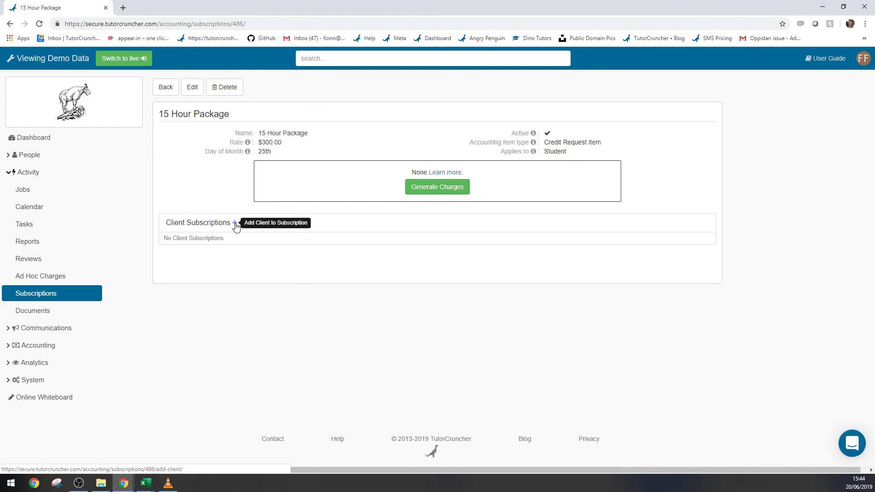
Step: Add the client matching "hos" to the 15 Hour Package subscription, with their second listed student as service recipient and no custom rate
{"action": "left_click", "coordinate": [234, 223]}
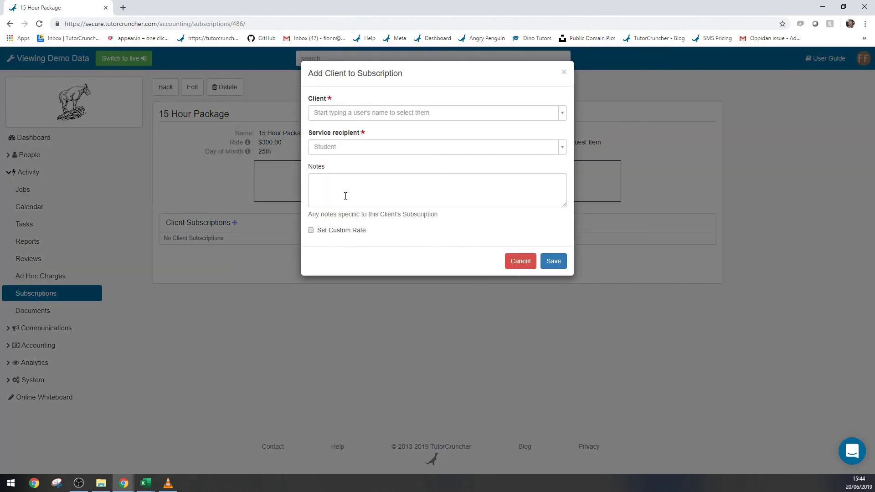
{"action": "left_click", "coordinate": [371, 116]}
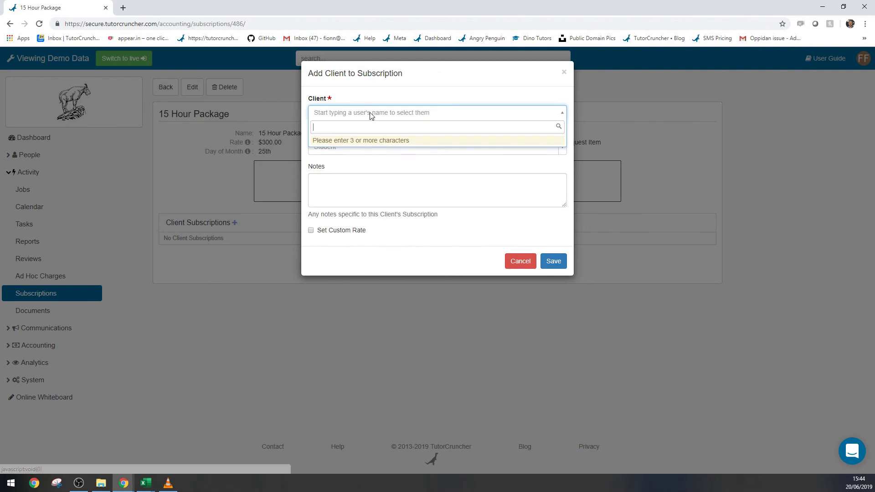
{"action": "type", "text": "hos"}
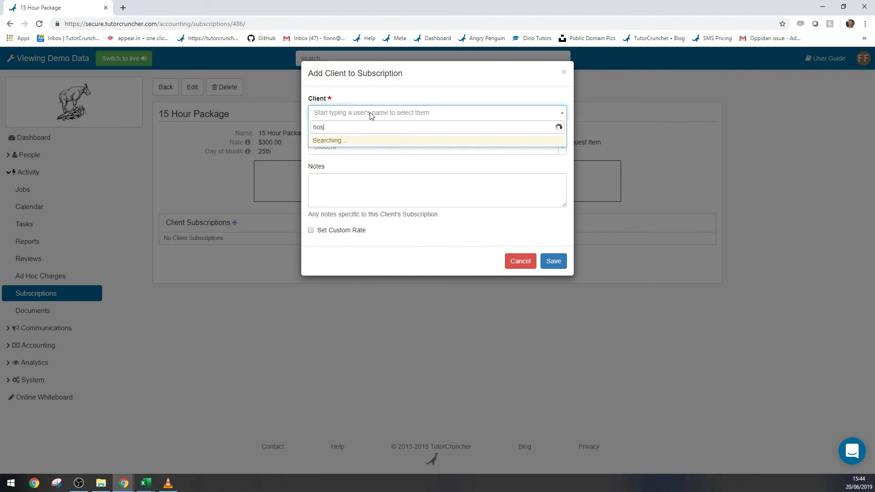
{"action": "left_click", "coordinate": [351, 143]}
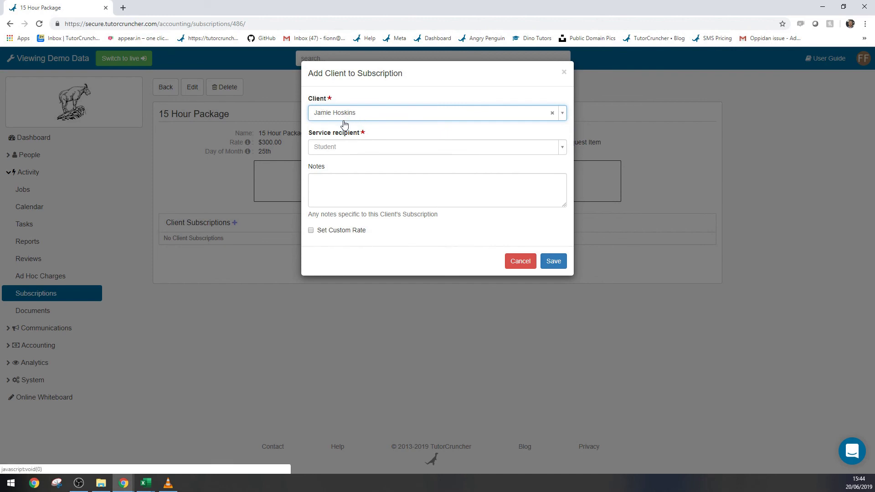
{"action": "left_click", "coordinate": [342, 152]}
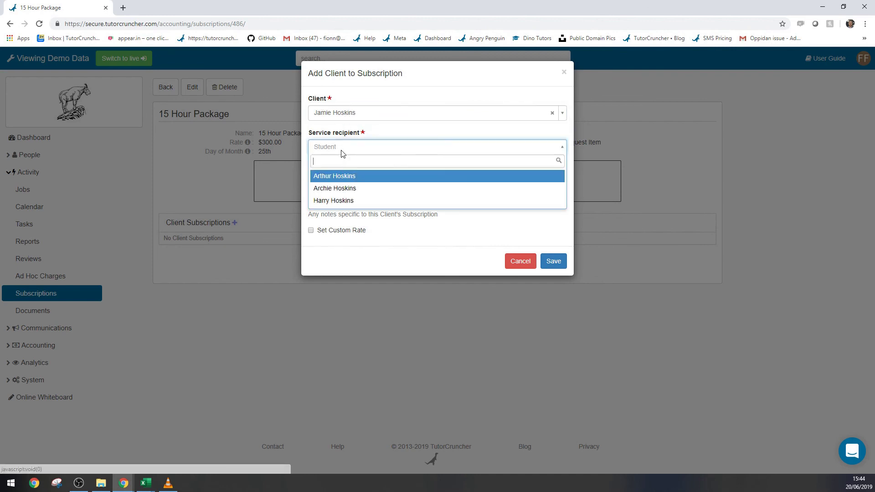
{"action": "left_click", "coordinate": [353, 189]}
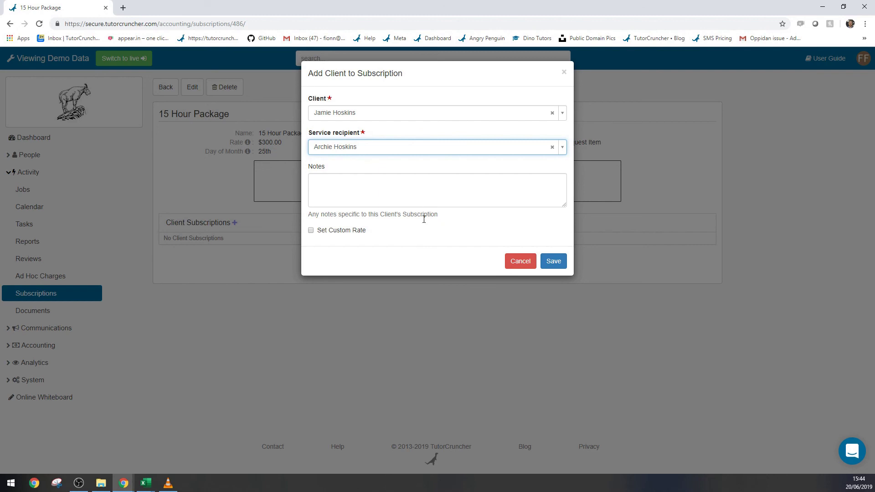
{"action": "left_click", "coordinate": [553, 261]}
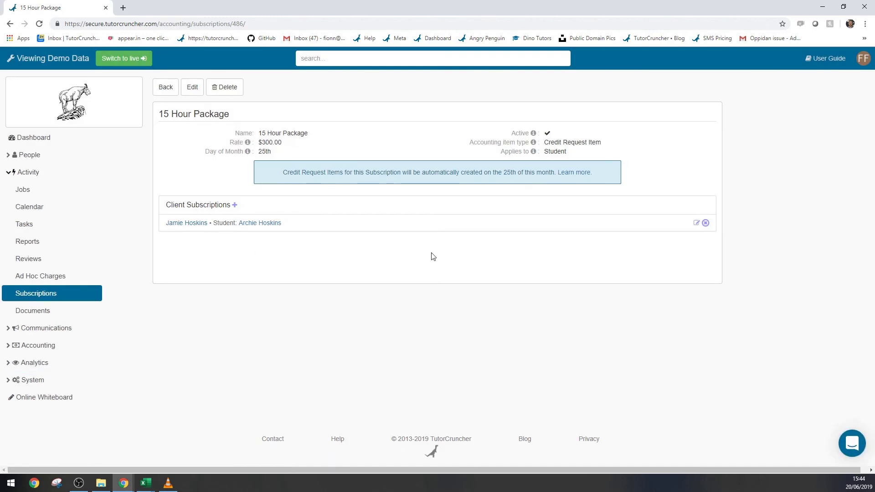
{"action": "left_click", "coordinate": [278, 154]}
Step: Return to the subscriptions list, and view the raised credit requests
{"action": "left_click", "coordinate": [71, 297]}
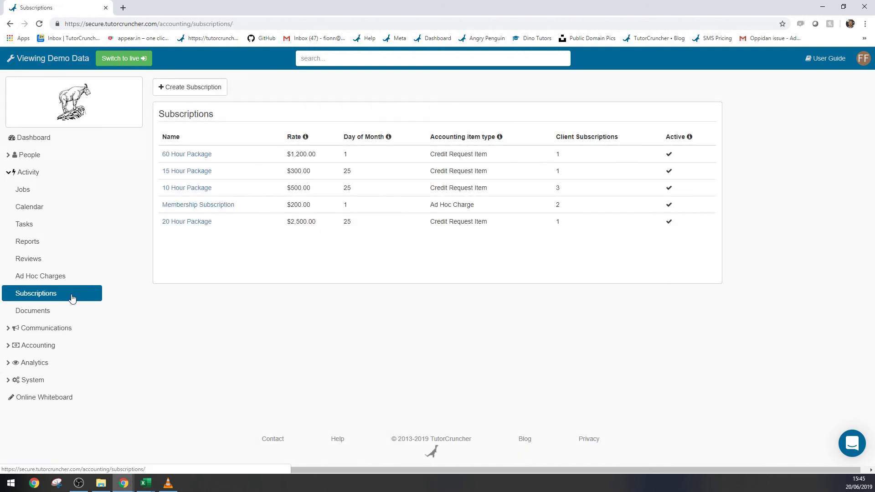
{"action": "left_click", "coordinate": [51, 346]}
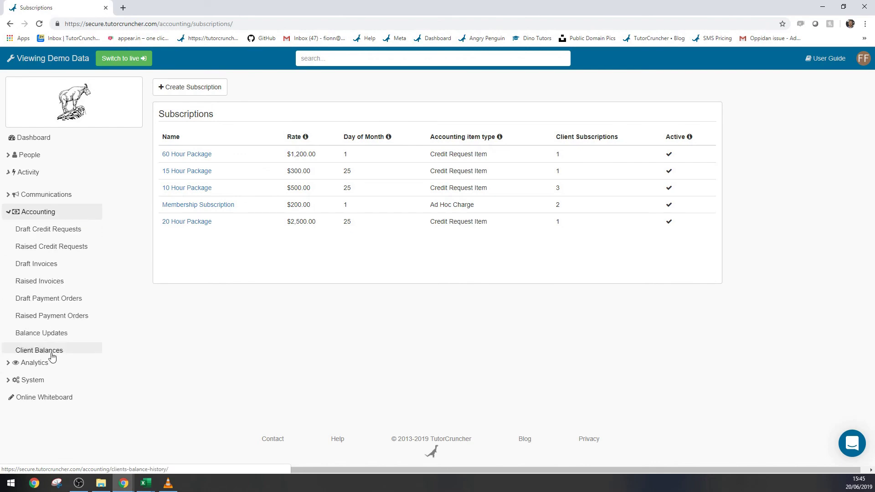
{"action": "left_click", "coordinate": [56, 250]}
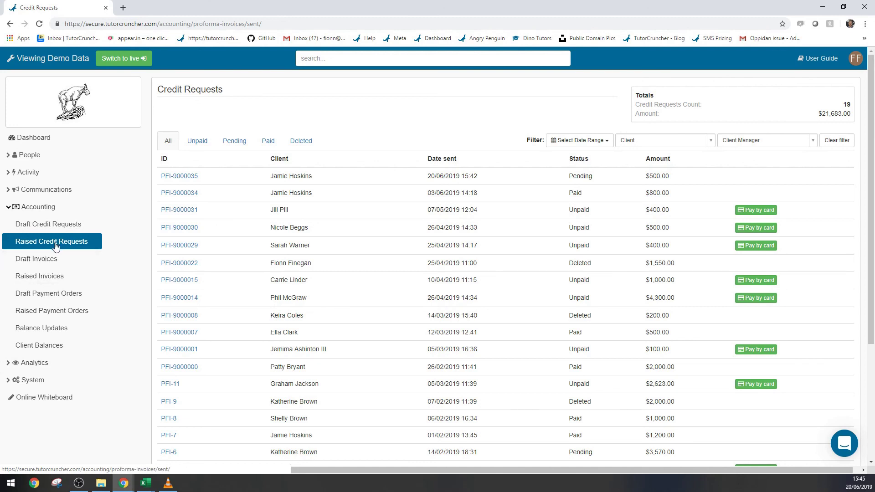
Step: Regenerate the draft payment orders for 19/12/2018 to 20/06/2019, excluding items not associated with a paid invoice
{"action": "left_click", "coordinate": [66, 294]}
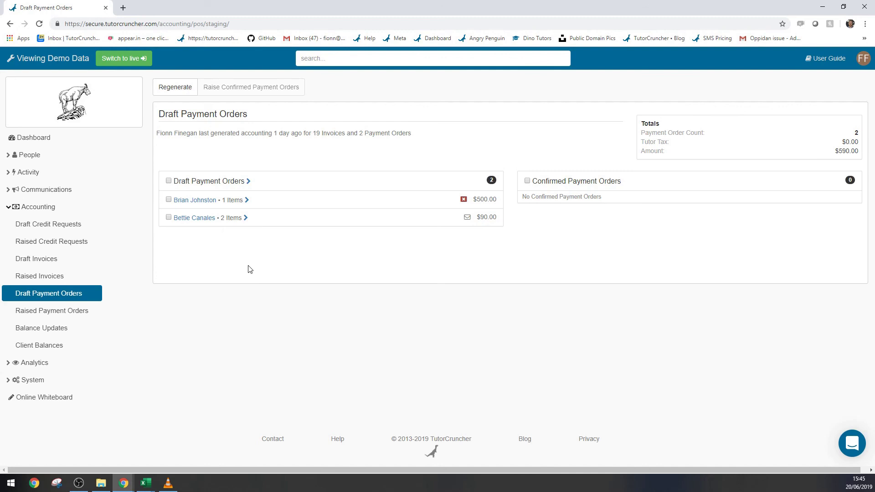
{"action": "left_click", "coordinate": [176, 90]}
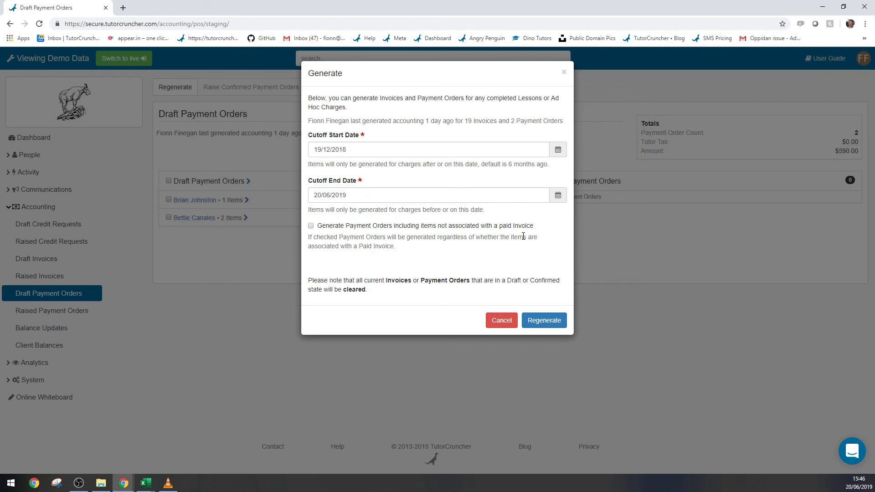
{"action": "left_click", "coordinate": [311, 226]}
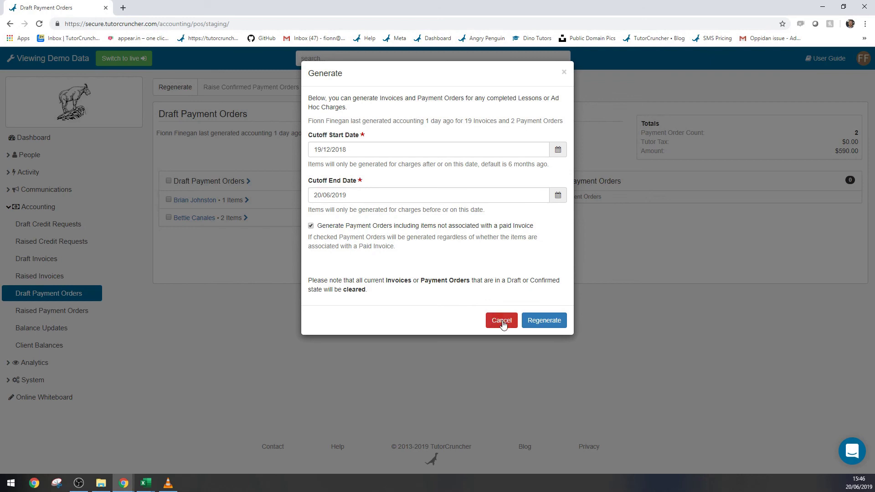
{"action": "left_click", "coordinate": [311, 226]}
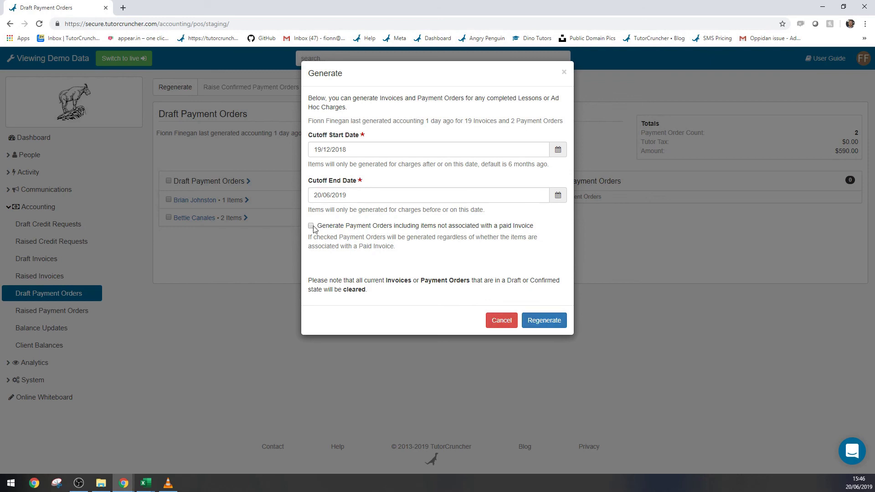
{"action": "left_click", "coordinate": [536, 321]}
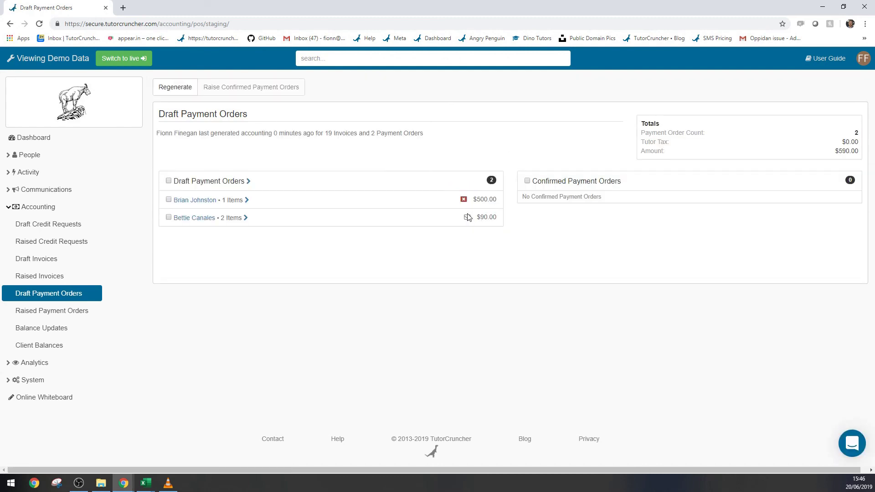
Step: Preview the PDF of the two-item draft payment order, and confirm that payment order
{"action": "left_click", "coordinate": [195, 219]}
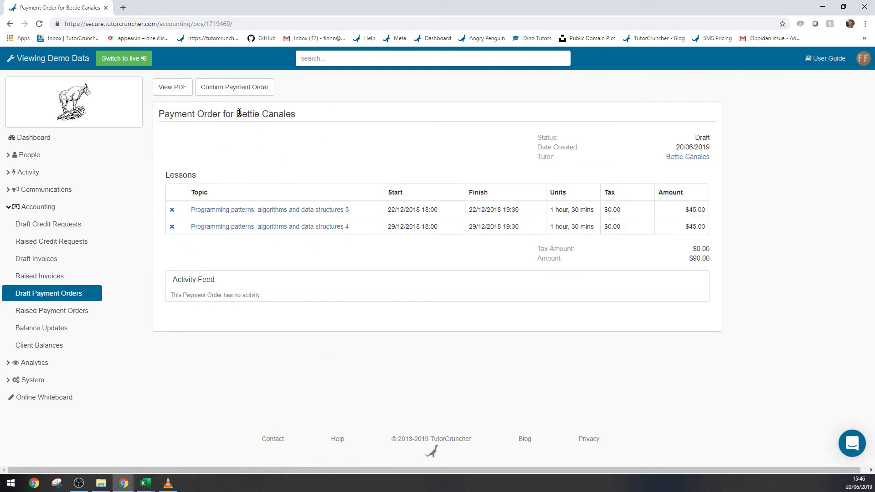
{"action": "left_click_drag", "start_coordinate": [237, 112], "coordinate": [326, 117]}
{"action": "left_click", "coordinate": [326, 117]}
{"action": "left_click", "coordinate": [172, 87]}
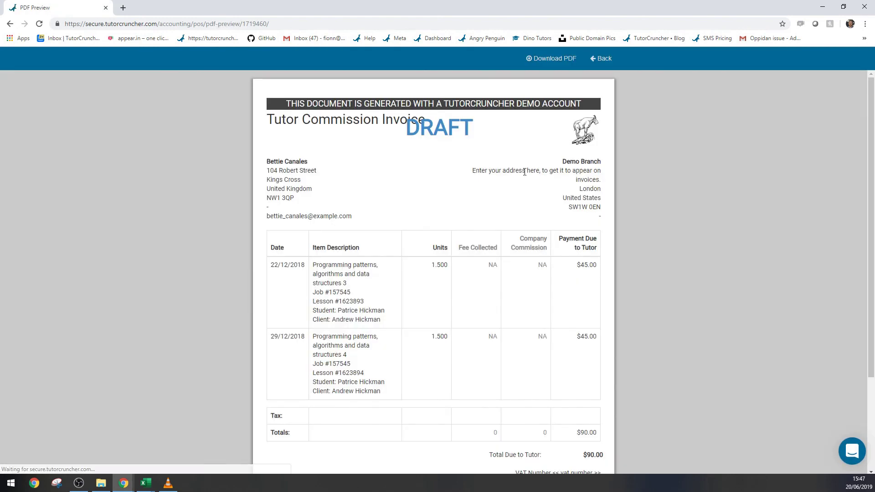
{"action": "left_click", "coordinate": [602, 59]}
{"action": "left_click", "coordinate": [235, 87]}
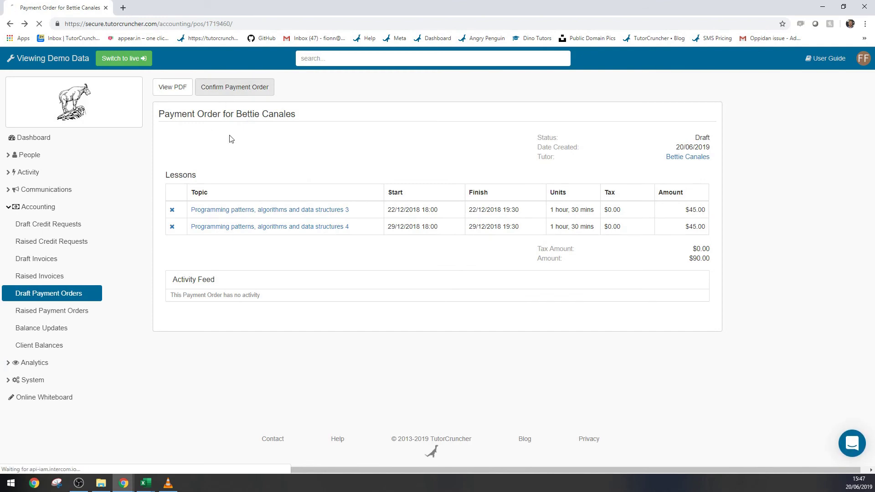
Step: View the raised payment orders, and examine the payment methods for marking the newest one paid, without saving
{"action": "left_click", "coordinate": [75, 314]}
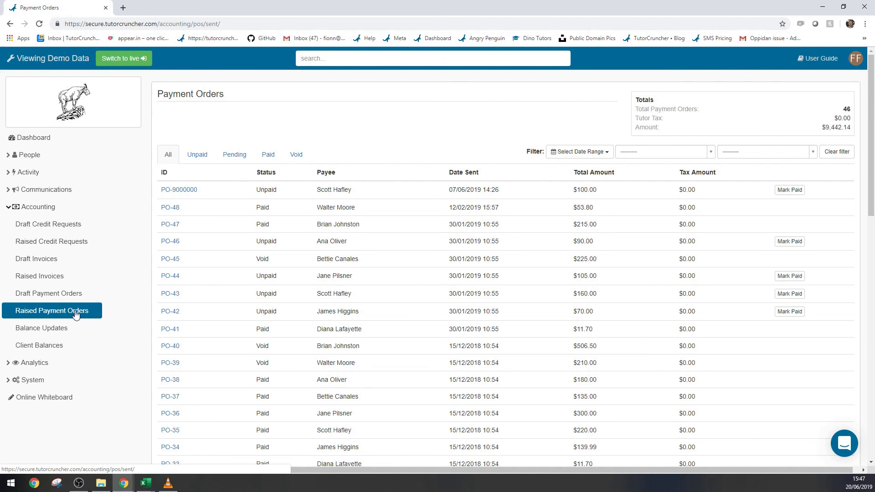
{"action": "left_click", "coordinate": [782, 191]}
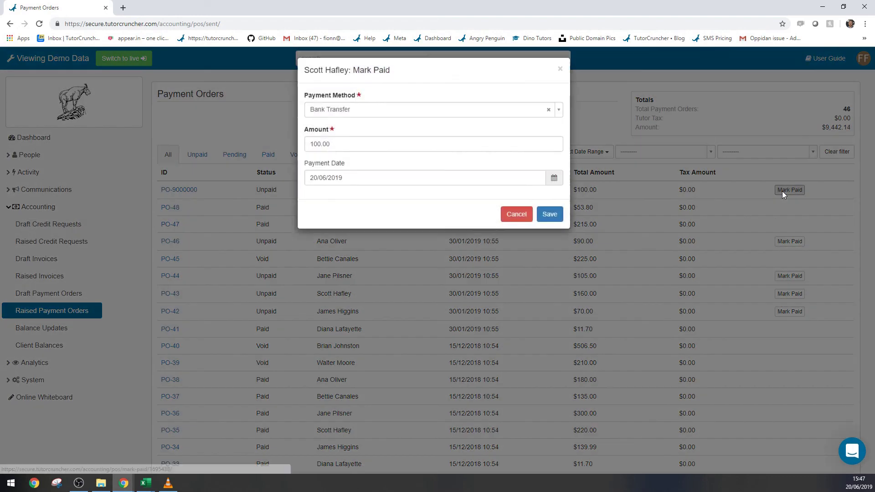
{"action": "left_click", "coordinate": [471, 117]}
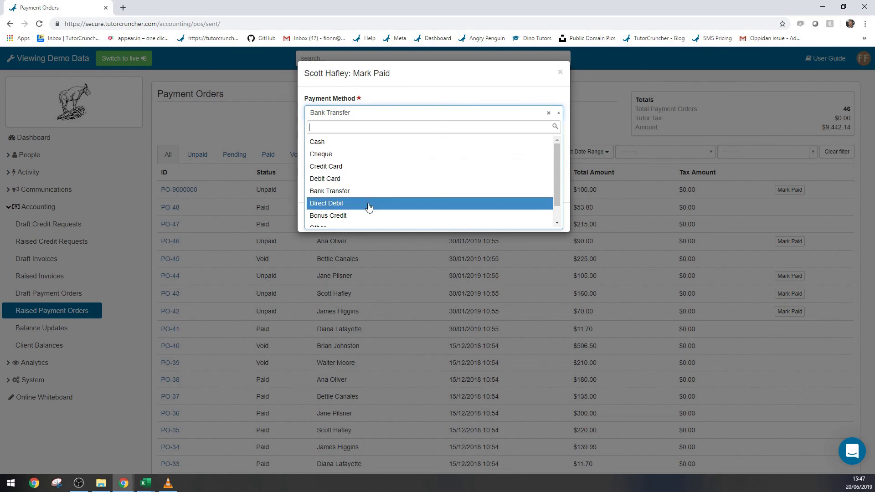
{"action": "left_click", "coordinate": [520, 90]}
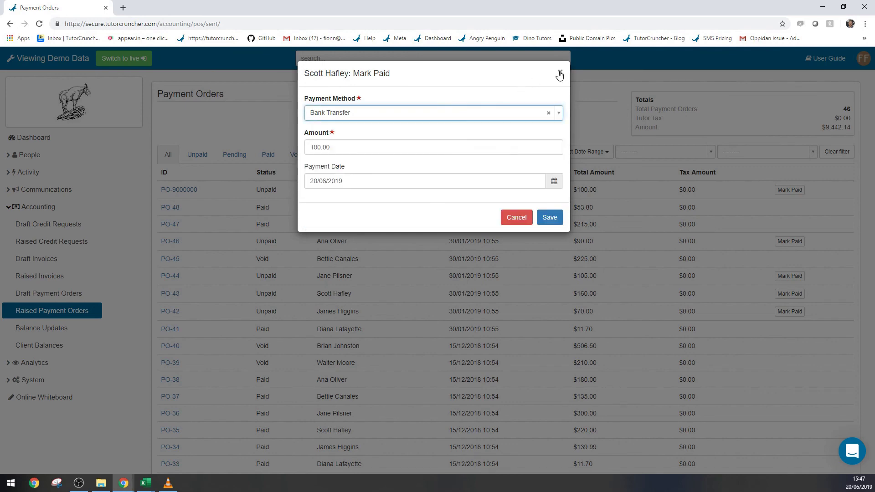
{"action": "left_click", "coordinate": [560, 73]}
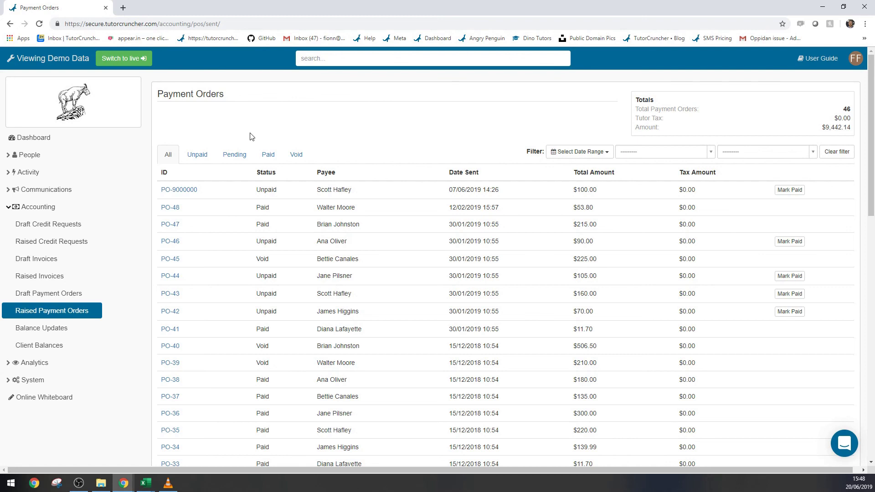
Step: View the system's user import page and the list of available data exports
{"action": "left_click", "coordinate": [65, 385]}
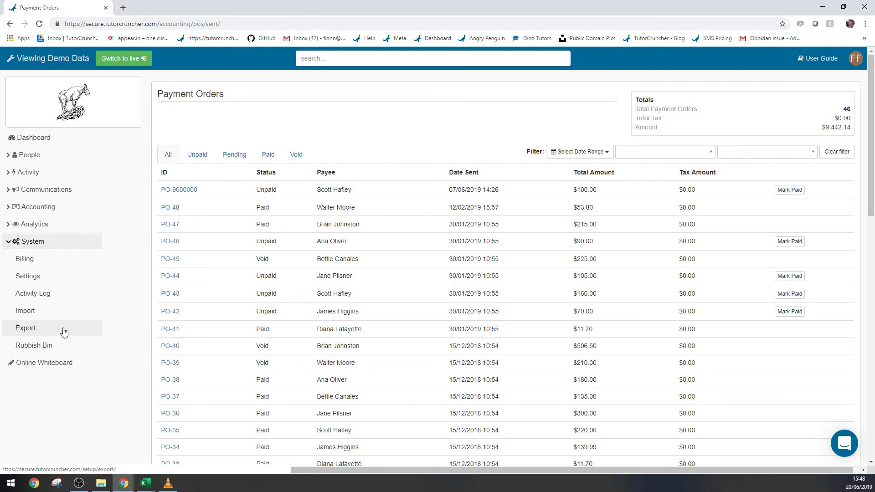
{"action": "left_click", "coordinate": [54, 314]}
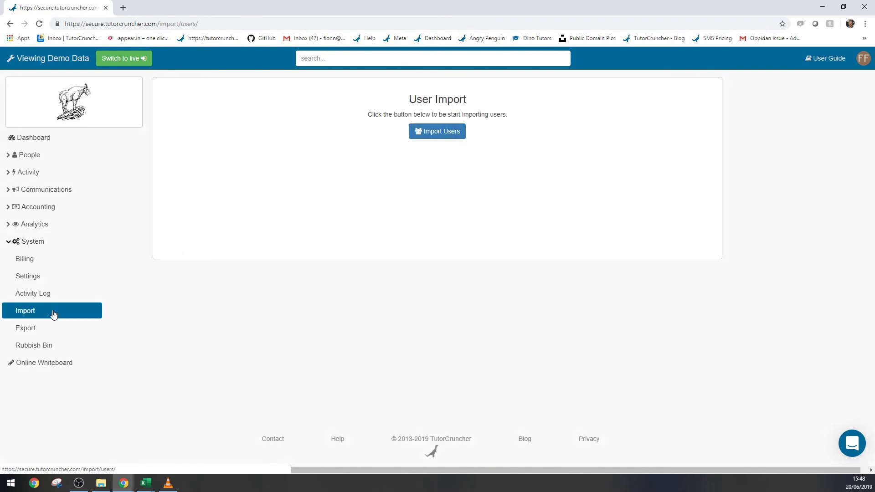
{"action": "left_click", "coordinate": [46, 335]}
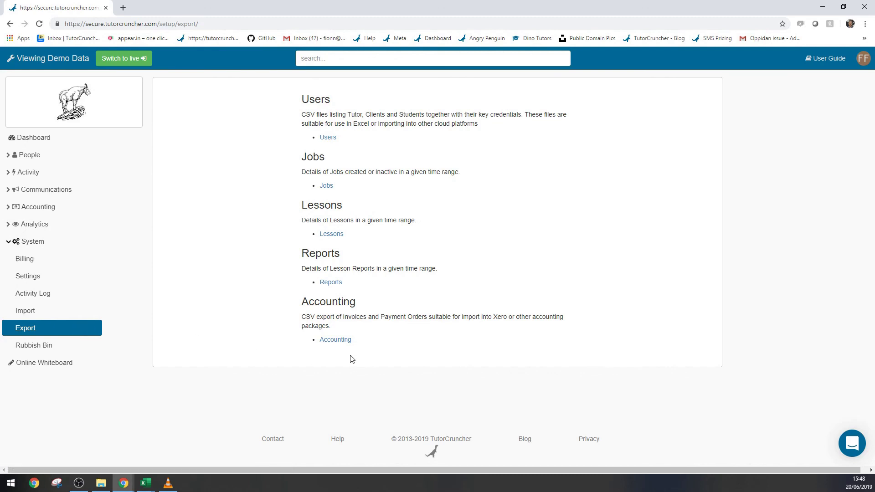
Step: Open the accounting export and examine its recommendations for Xero, QuickBooks and Sage
{"action": "left_click", "coordinate": [333, 340]}
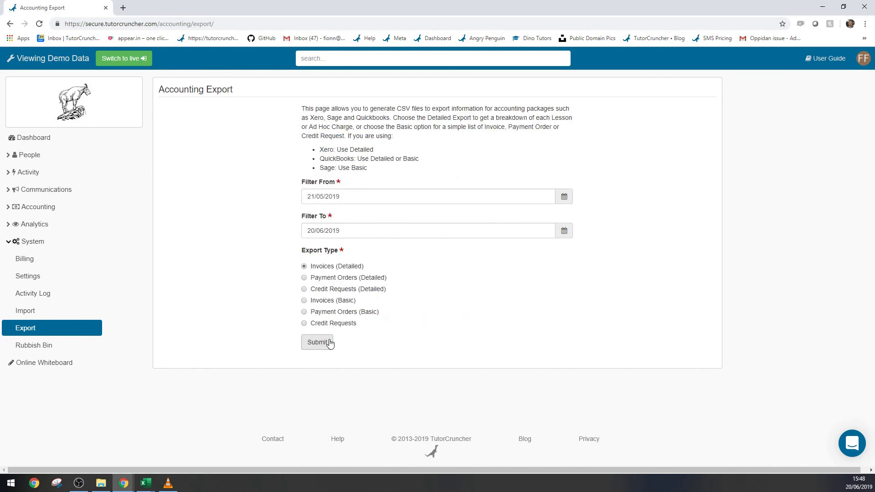
{"action": "left_click_drag", "start_coordinate": [385, 170], "coordinate": [321, 150]}
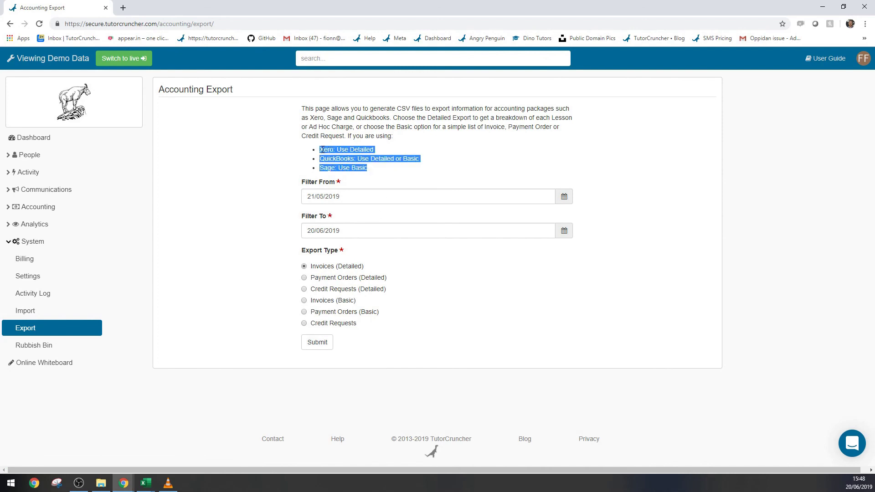
{"action": "left_click", "coordinate": [349, 134]}
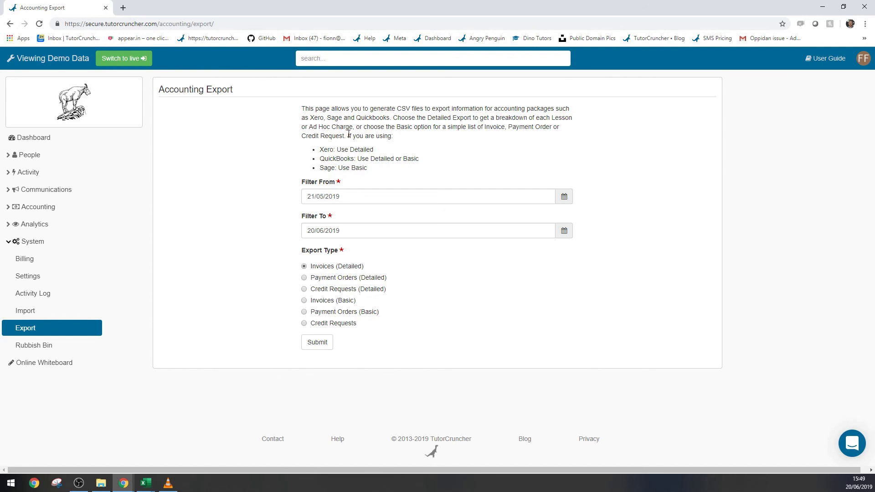
Step: Reopen the accounting export and choose Credit Requests (Detailed) as the export type
{"action": "left_click", "coordinate": [42, 329]}
{"action": "left_click", "coordinate": [339, 340]}
{"action": "left_click", "coordinate": [352, 283]}
Step: Return to the user import page, discarding the unsubmitted export form, and collapse the System section
{"action": "left_click", "coordinate": [55, 312]}
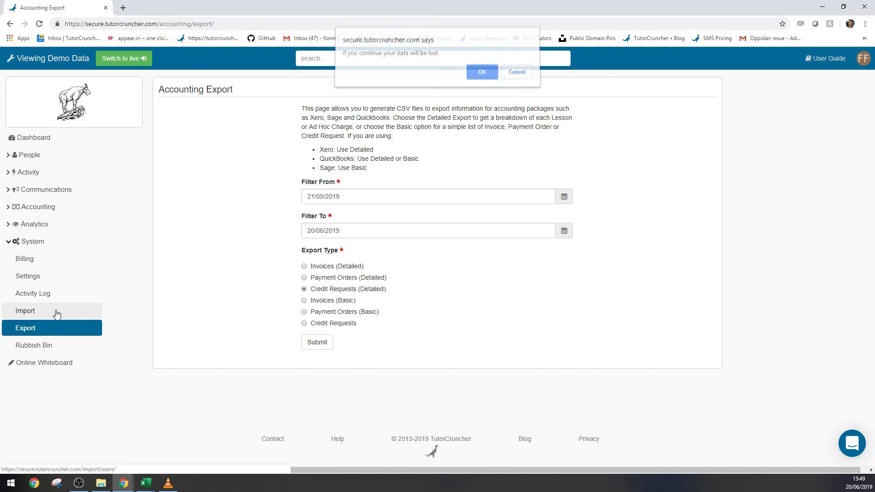
{"action": "left_click", "coordinate": [481, 75]}
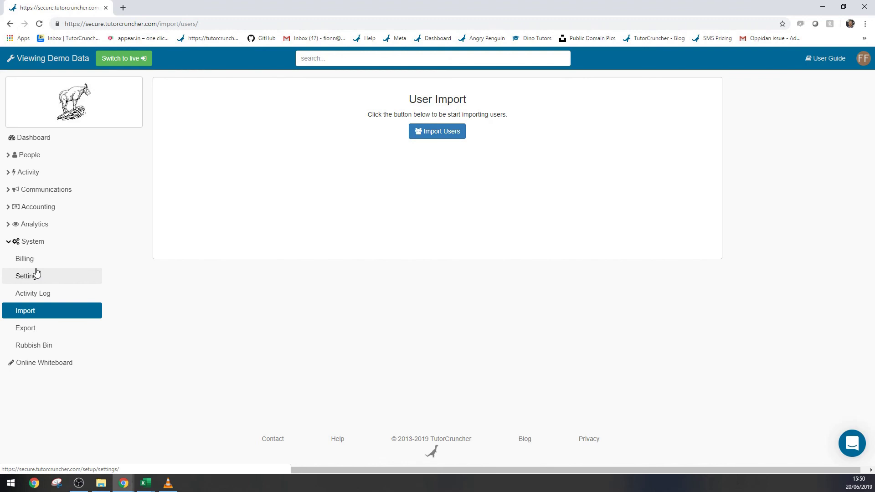
{"action": "left_click", "coordinate": [33, 246]}
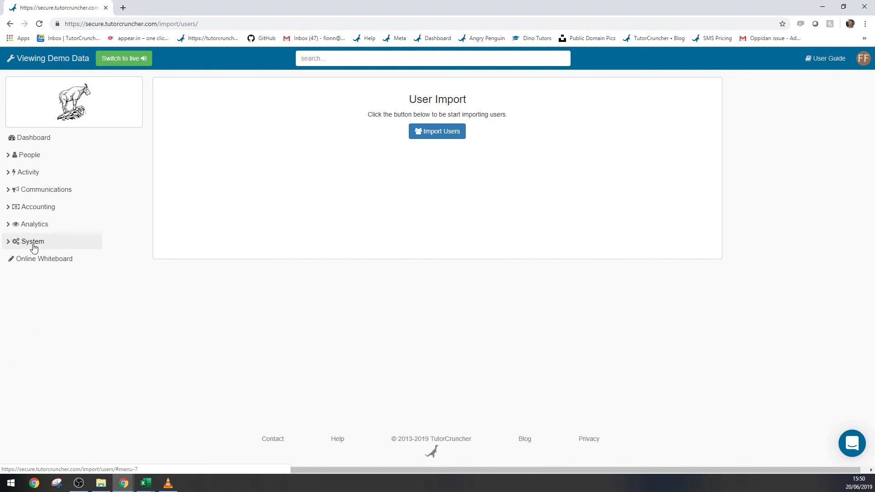